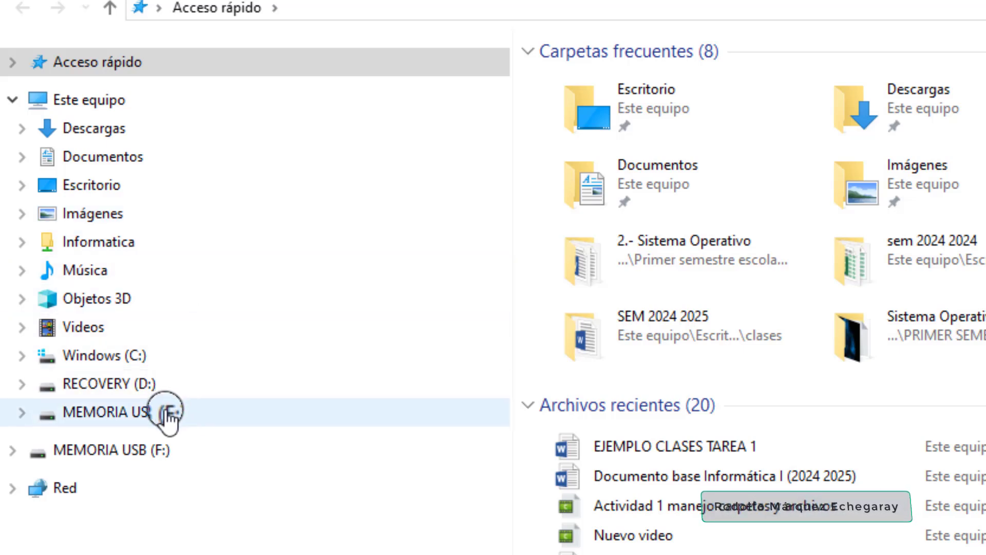
# Open the MEMORIA USB (F:) drive and expand it in the folder tree.
pyautogui.click(153, 411)
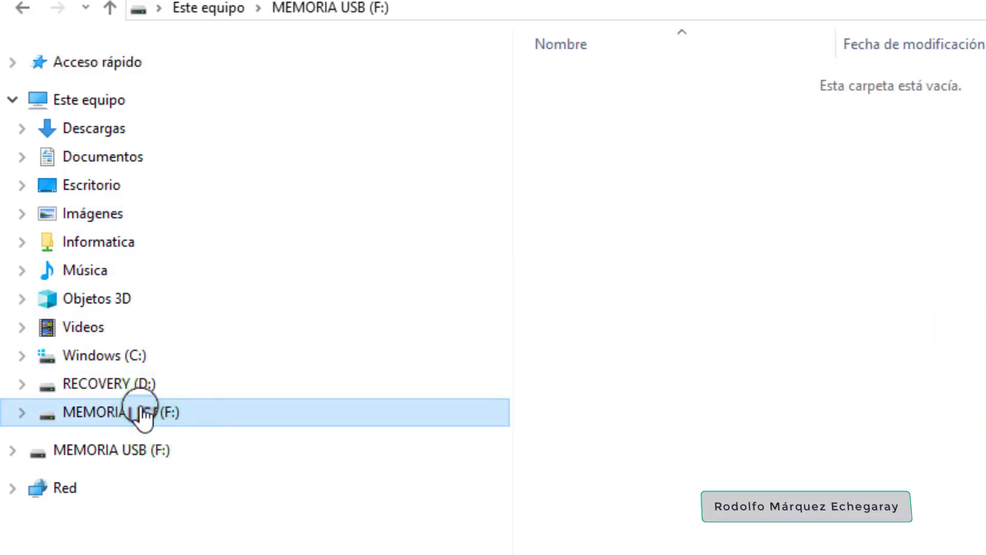
pyautogui.click(22, 419)
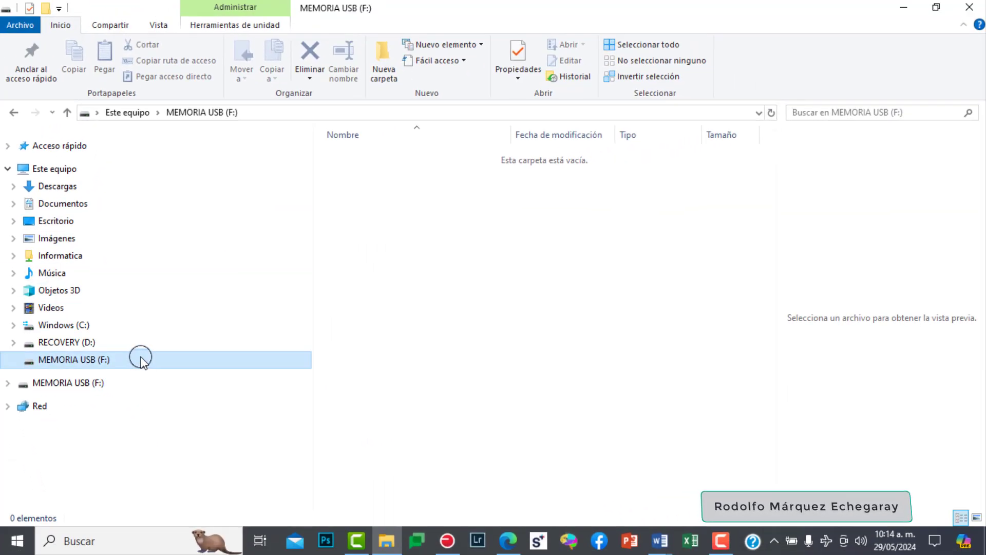
pyautogui.rightClick(141, 358)
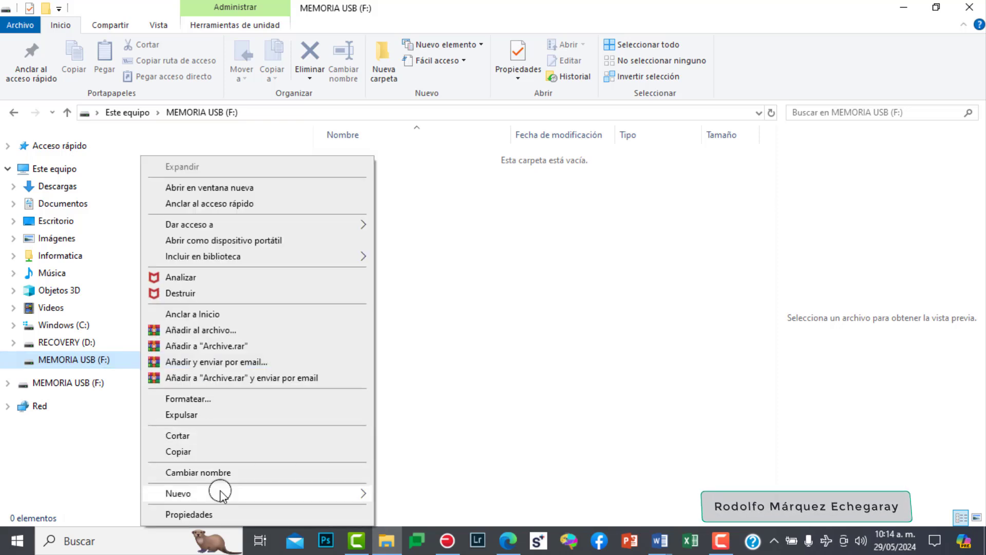
pyautogui.moveTo(220, 493)
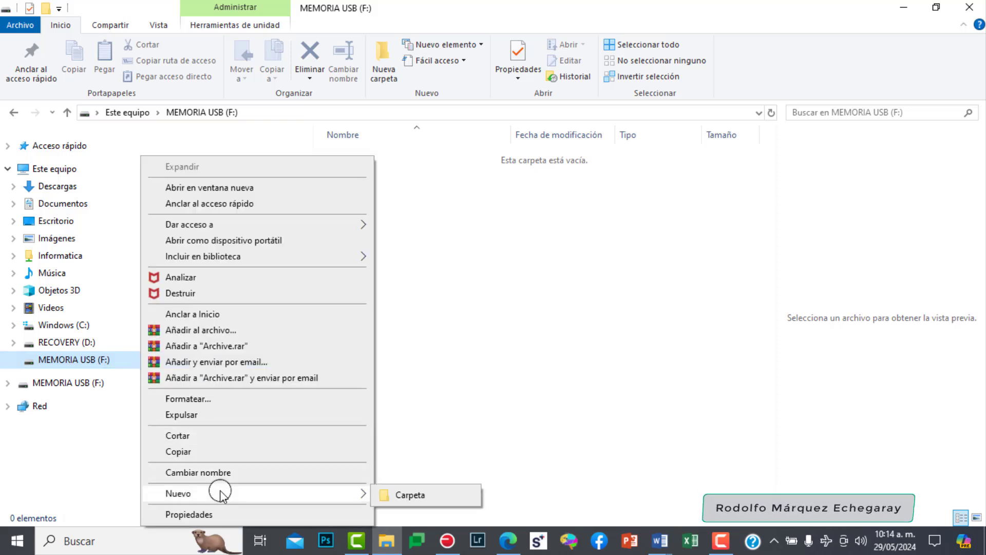
pyautogui.click(91, 357)
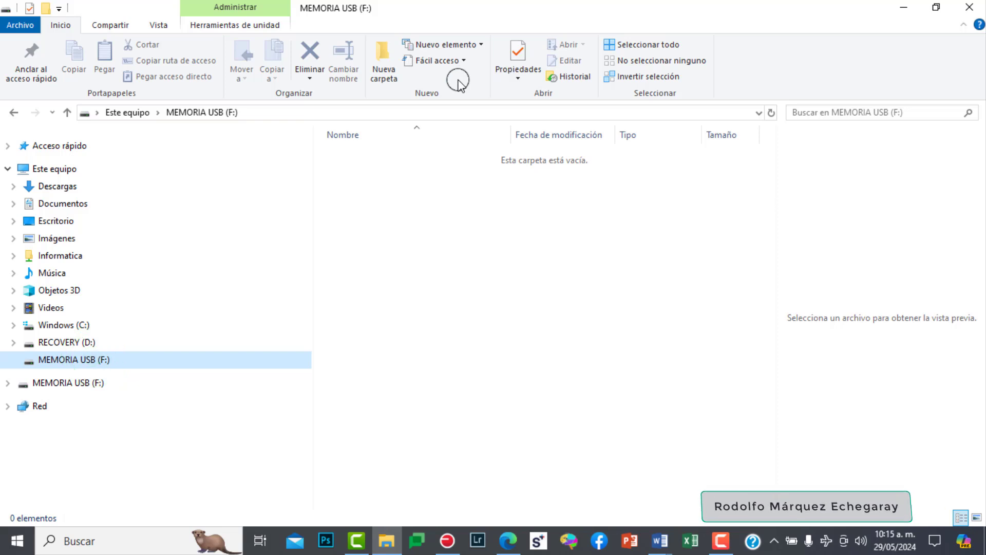
# Create a new folder named "Activida 1" in the root of the MEMORIA USB (F:) drive.
pyautogui.click(384, 67)
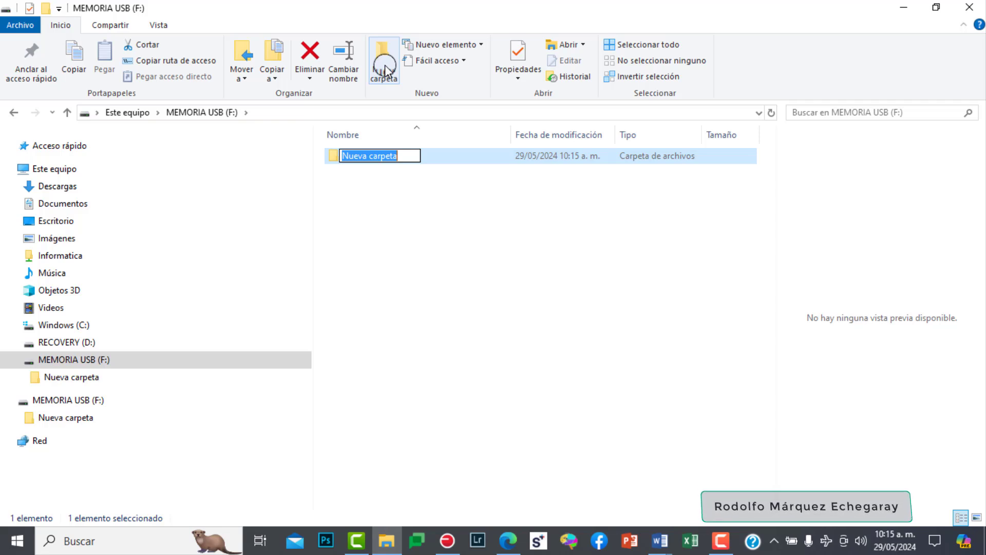
pyautogui.write('Act')
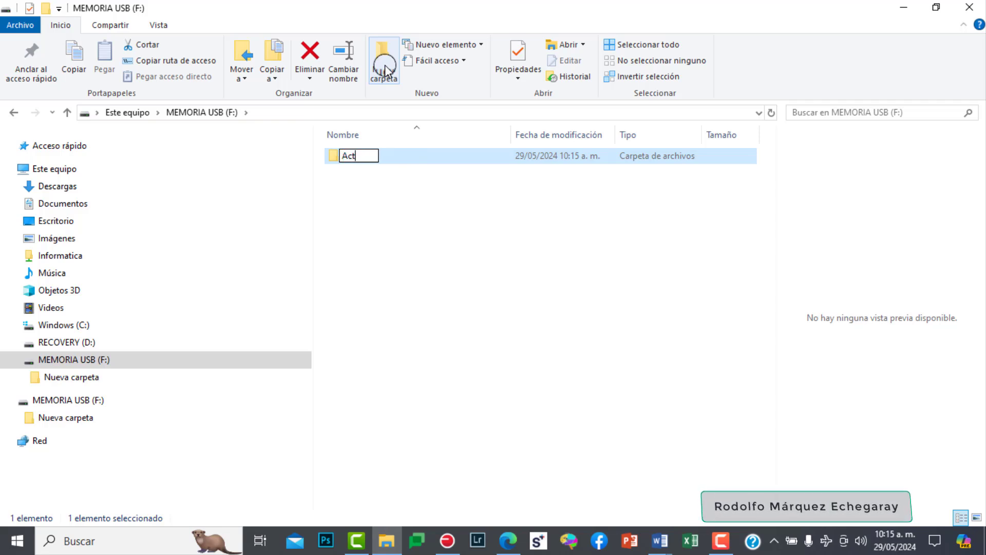
pyautogui.write('i')
pyautogui.write('vis')
pyautogui.write('da 1')
pyautogui.press('Return')
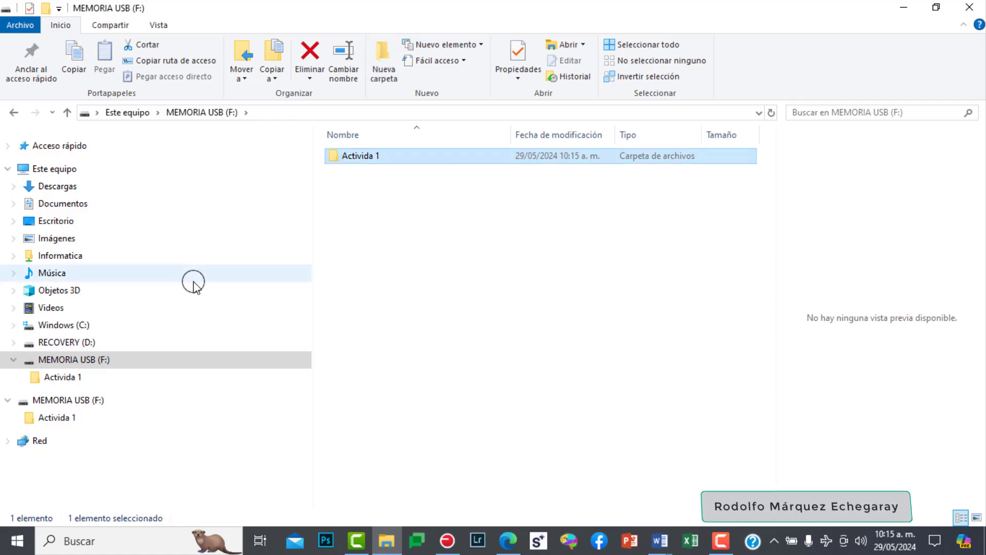
# Correct the name of the new folder on the USB drive to "Actividad 1".
pyautogui.rightClick(85, 382)
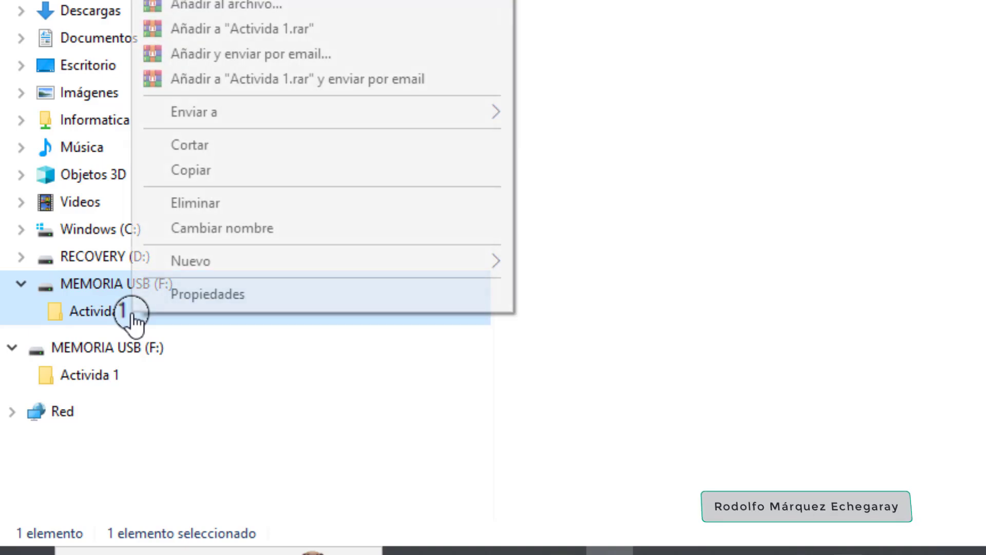
pyautogui.click(249, 221)
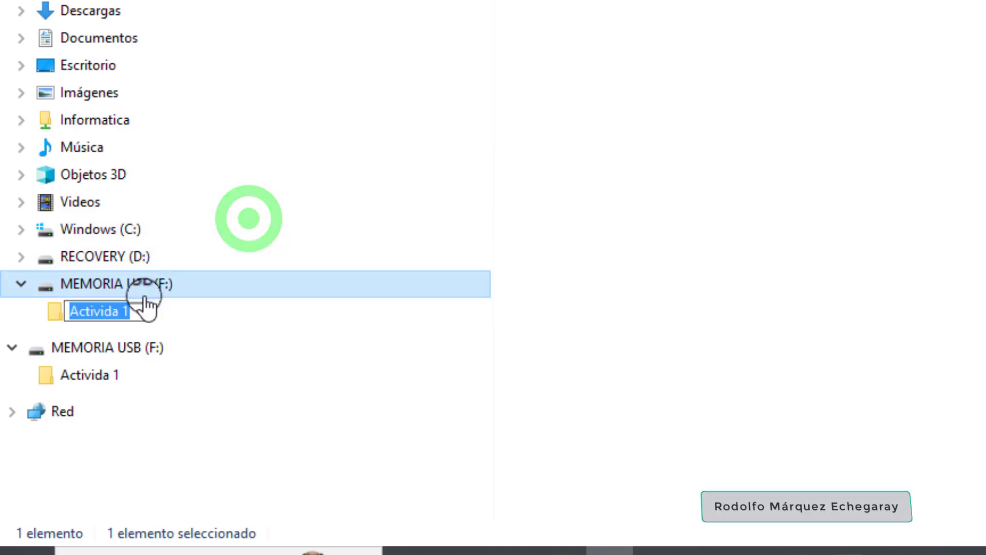
pyautogui.click(137, 311)
pyautogui.press('BackSpace')
pyautogui.press('BackSpace')
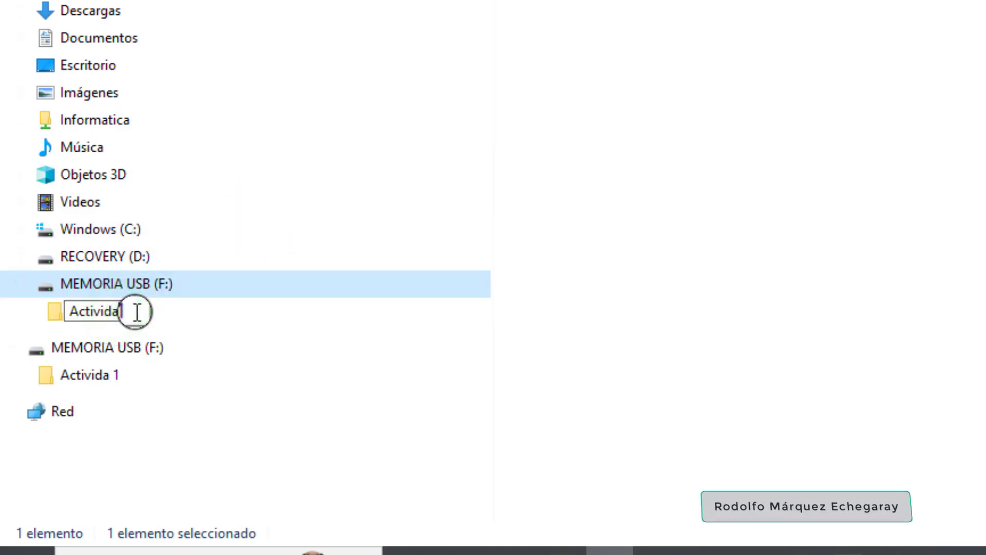
pyautogui.write('d 1')
pyautogui.press('Delete')
pyautogui.press('Delete')
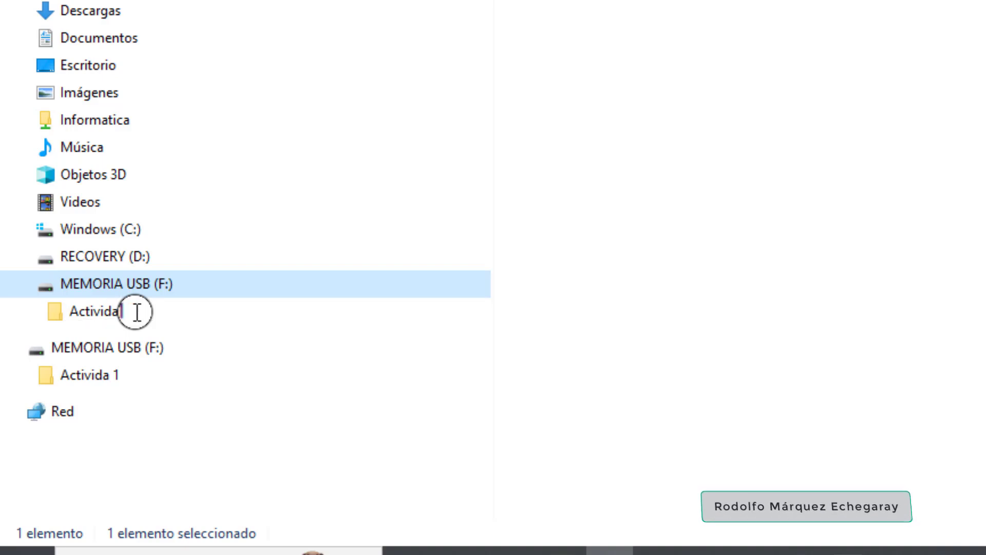
pyautogui.write('d 1')
pyautogui.press('Return')
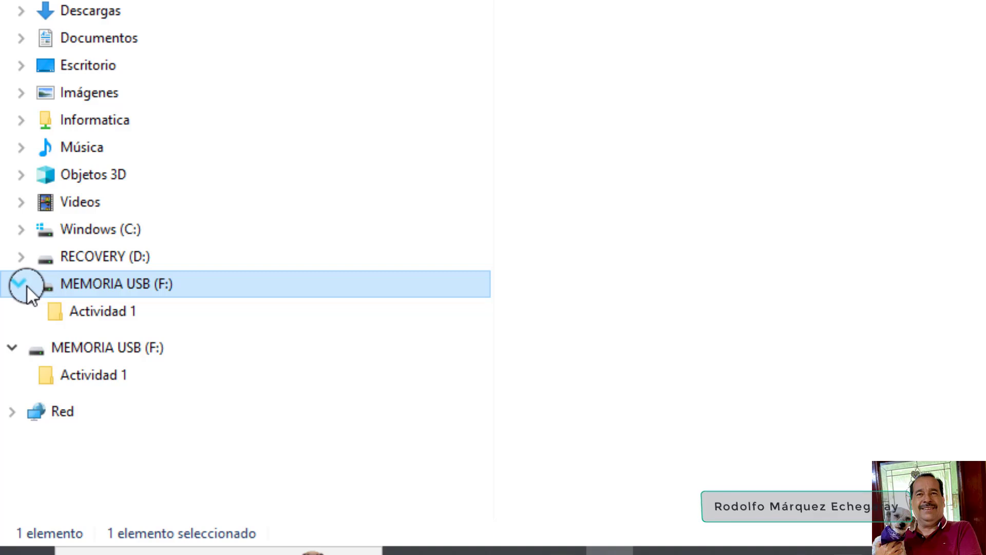
# Create a subfolder named "Carpeta 1" inside the "Actividad 1" folder on the USB drive.
pyautogui.click(106, 313)
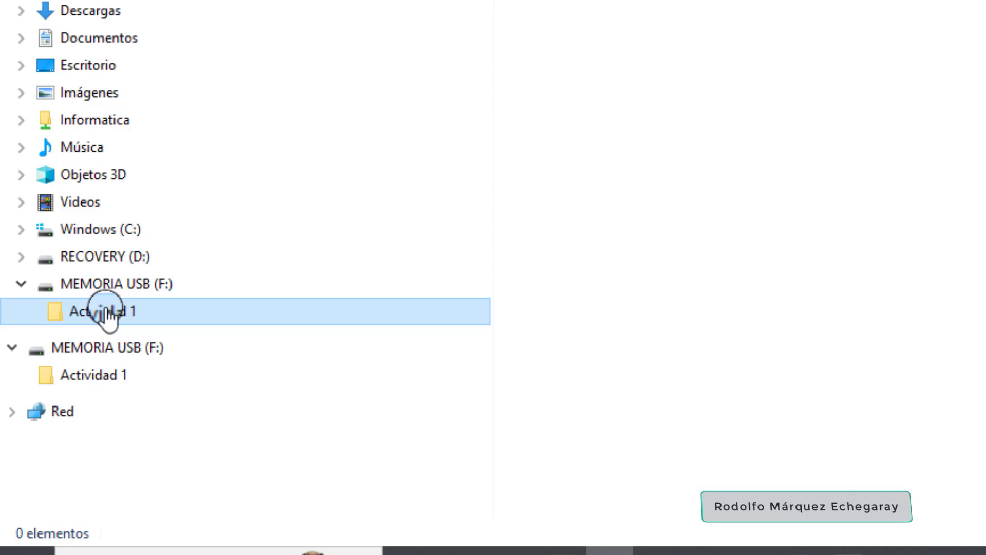
pyautogui.rightClick(105, 314)
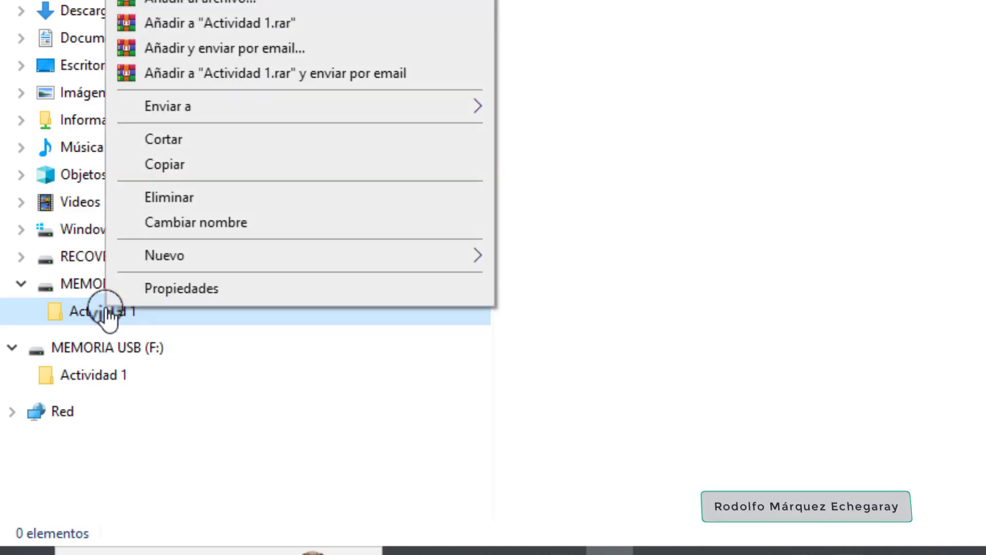
pyautogui.moveTo(167, 257)
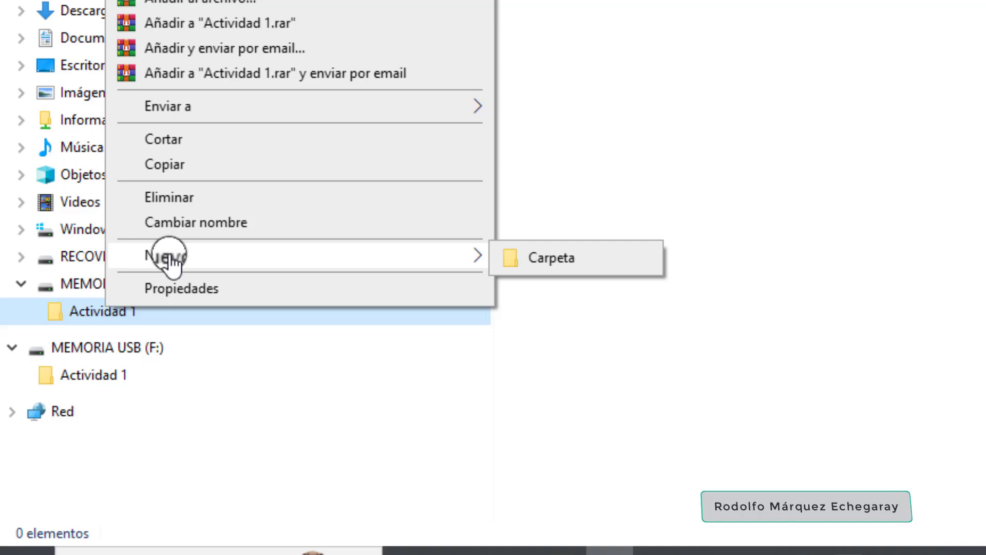
pyautogui.click(579, 261)
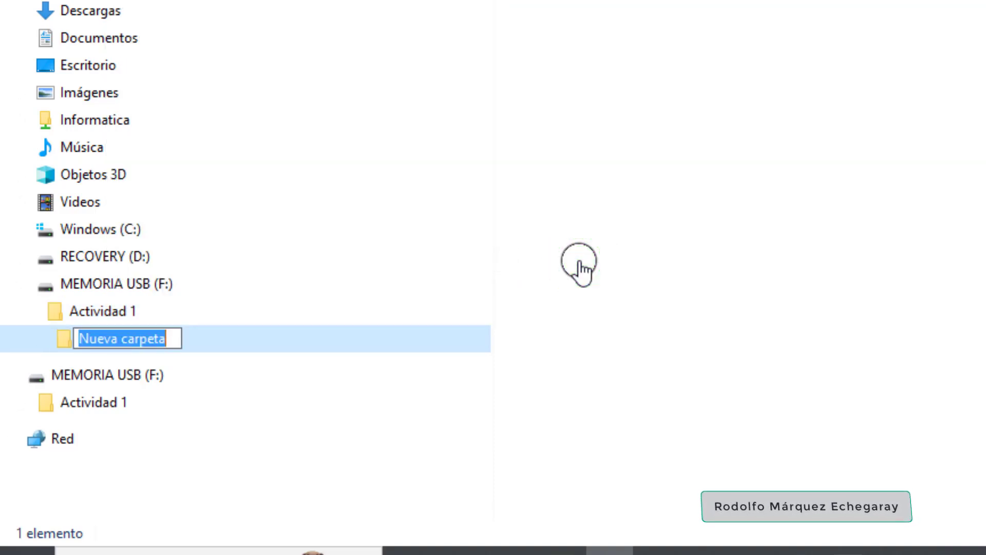
pyautogui.write('Ca')
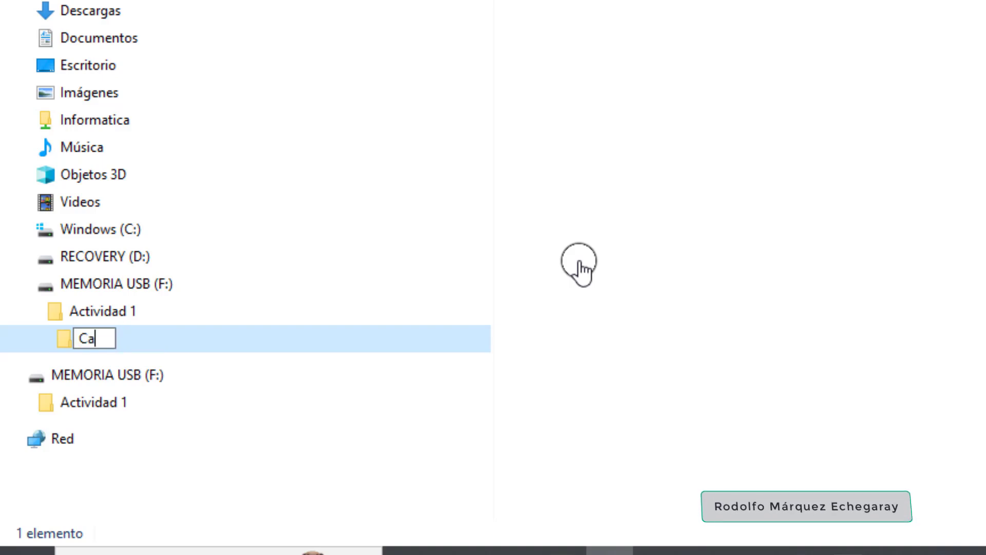
pyautogui.write('rpeta 1')
pyautogui.press('Escape')
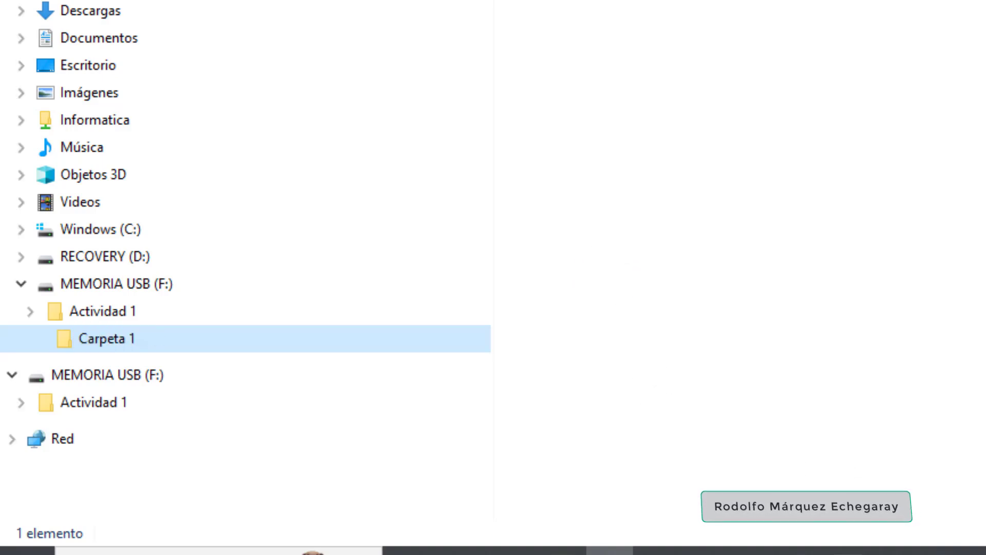
# Switch to the Word assignment document, review the folder structure required in point 1, and return to File Explorer.
pyautogui.click(984, 553)
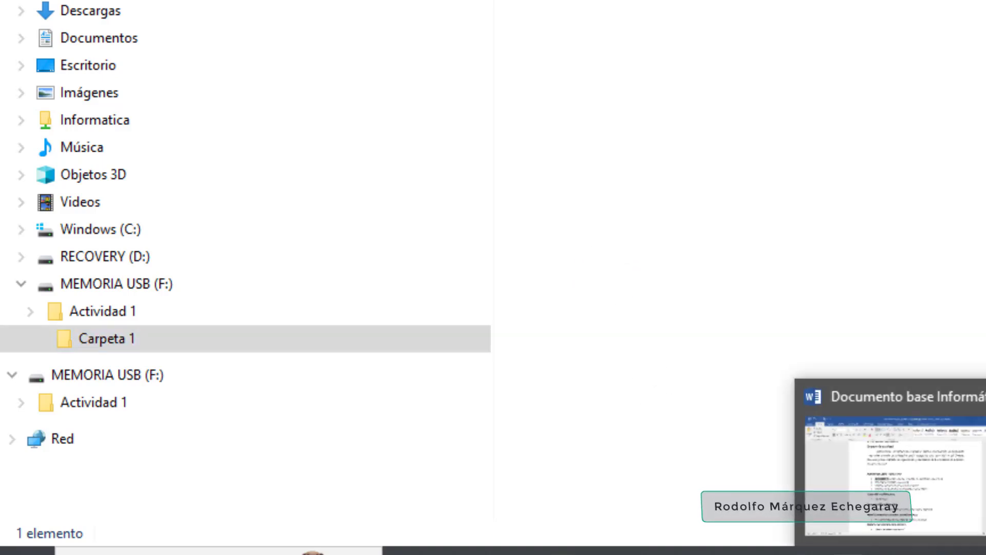
pyautogui.click(940, 452)
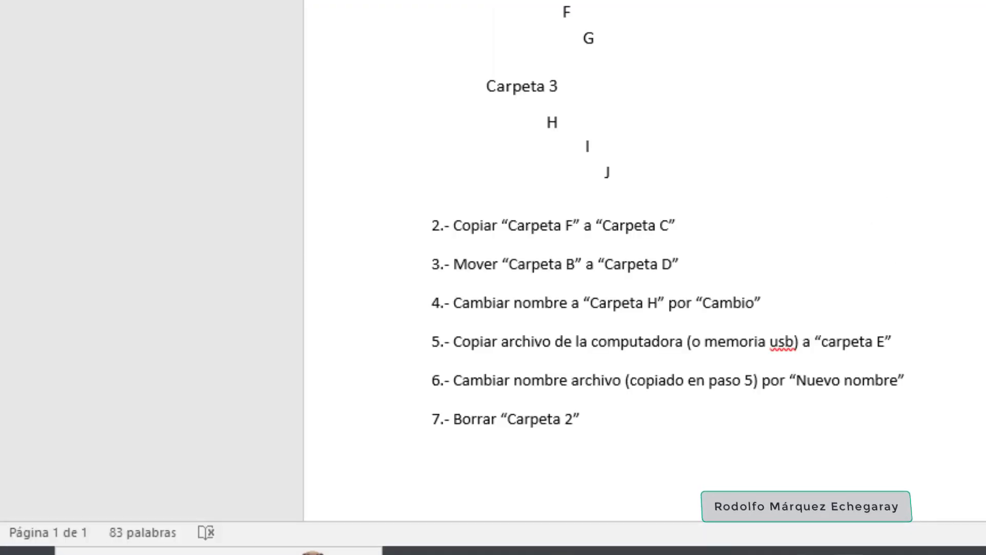
pyautogui.scroll(6, 378, 81)
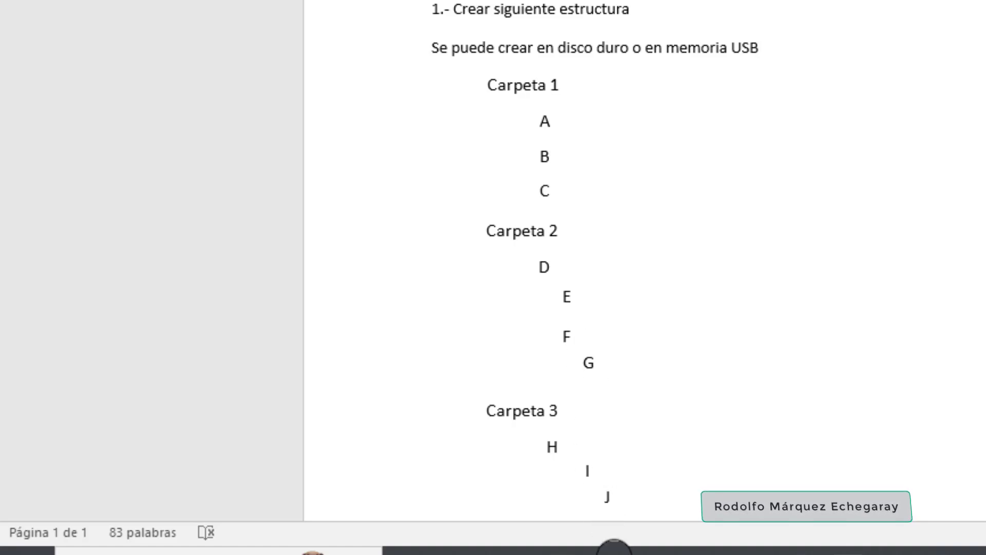
pyautogui.click(614, 551)
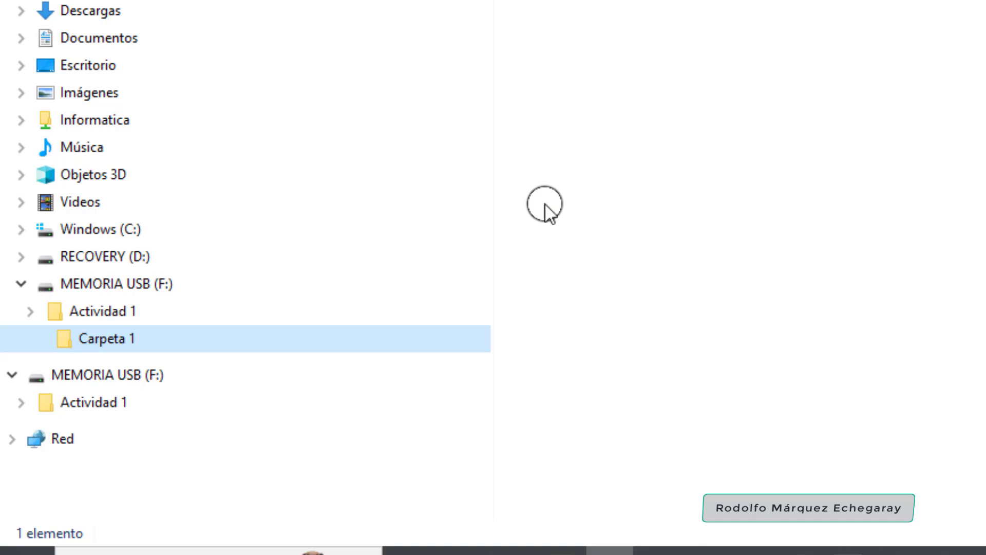
# Create a subfolder named "A" inside "Carpeta 1".
pyautogui.click(107, 347)
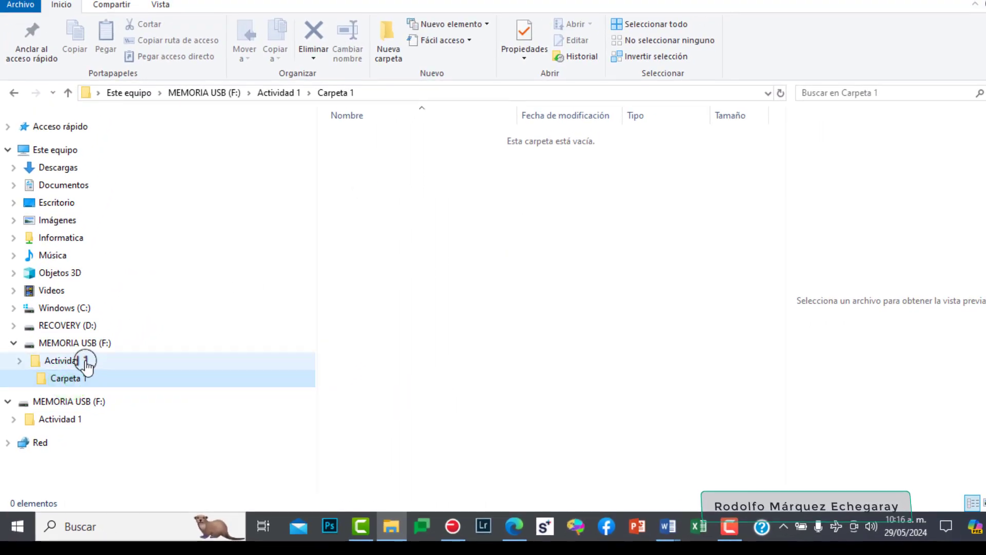
pyautogui.click(124, 316)
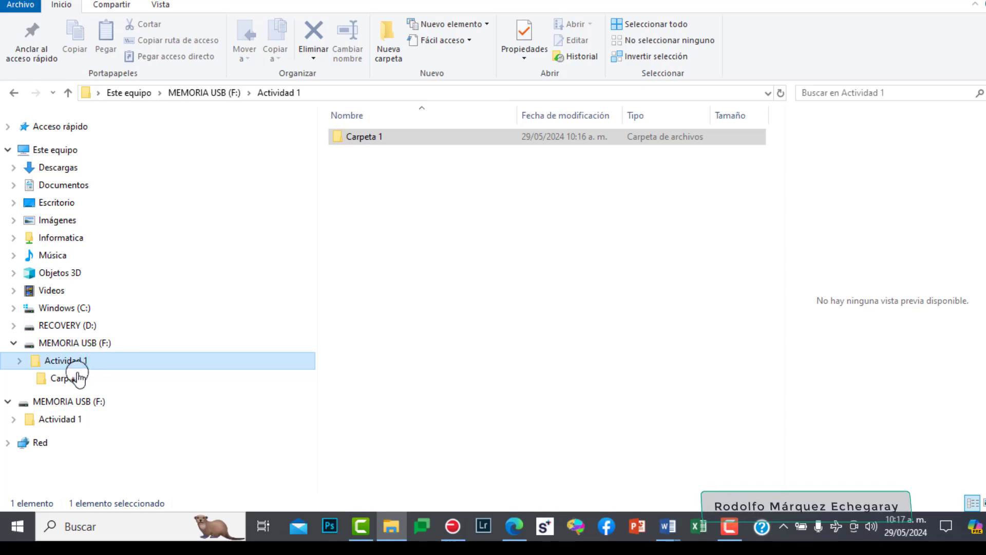
pyautogui.click(76, 378)
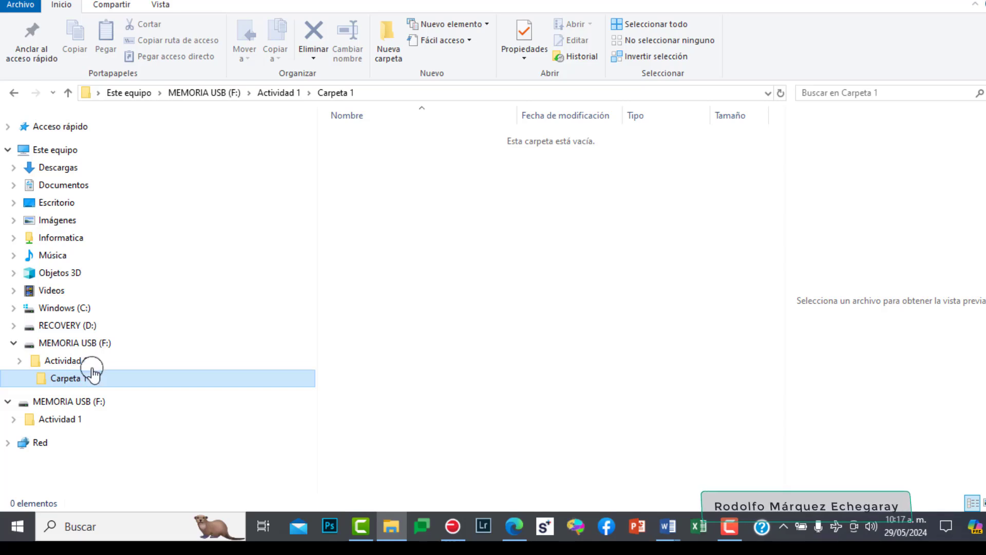
pyautogui.click(390, 35)
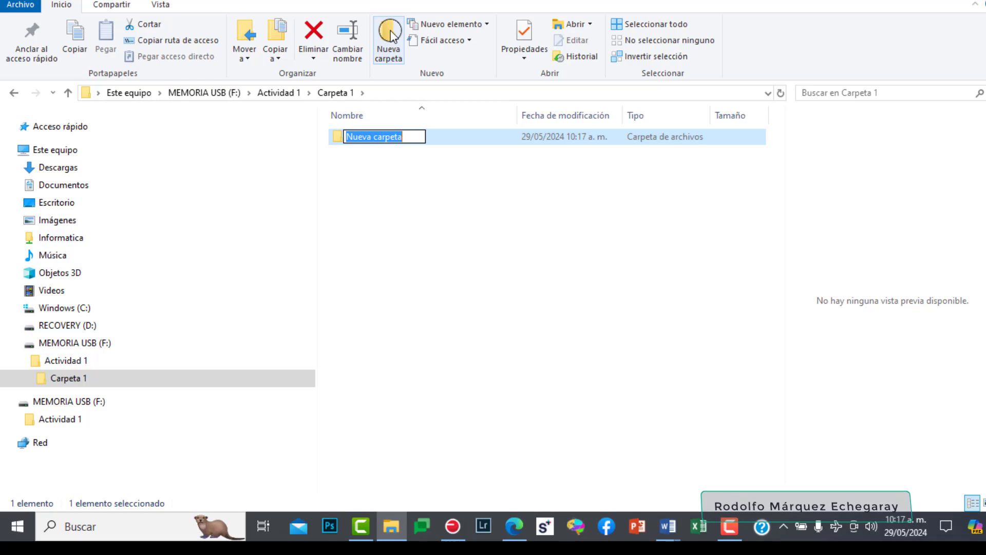
pyautogui.write('A')
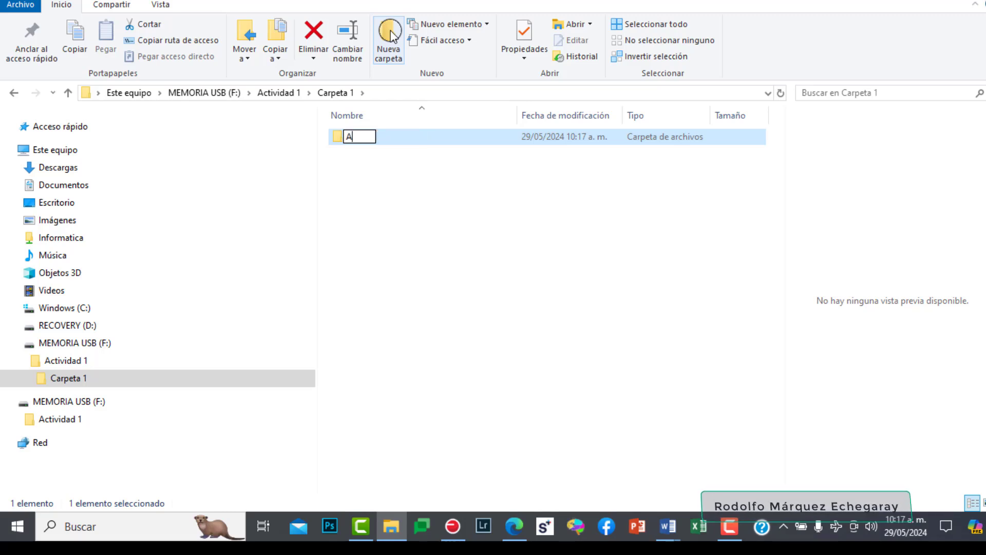
pyautogui.press('Return')
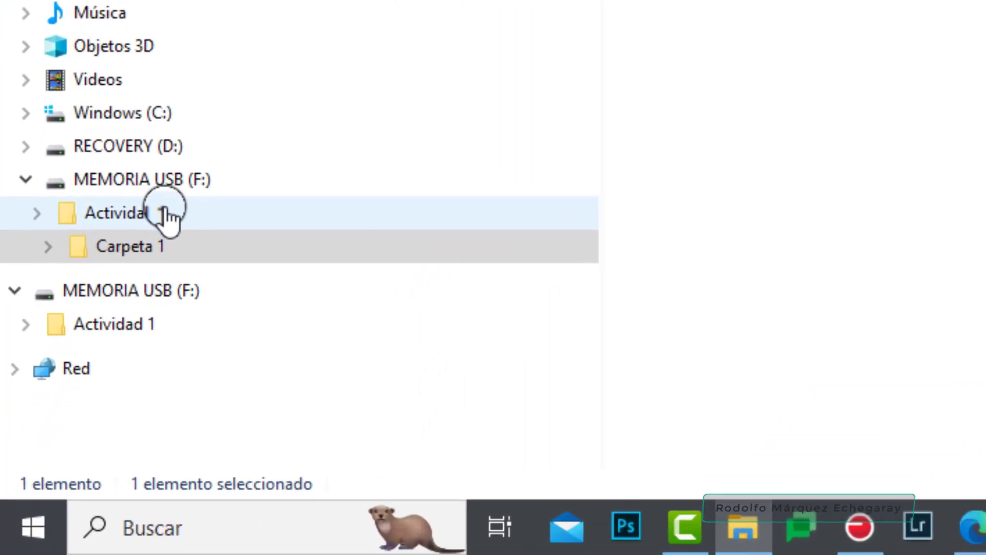
# Expand "Carpeta 1" in the folder tree and create a second subfolder named "B" inside it.
pyautogui.click(49, 248)
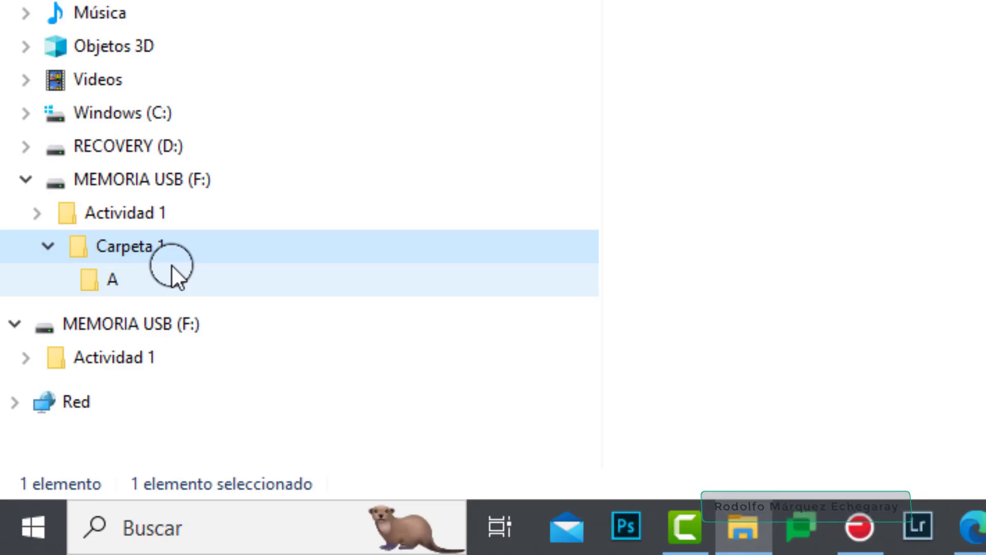
pyautogui.click(164, 249)
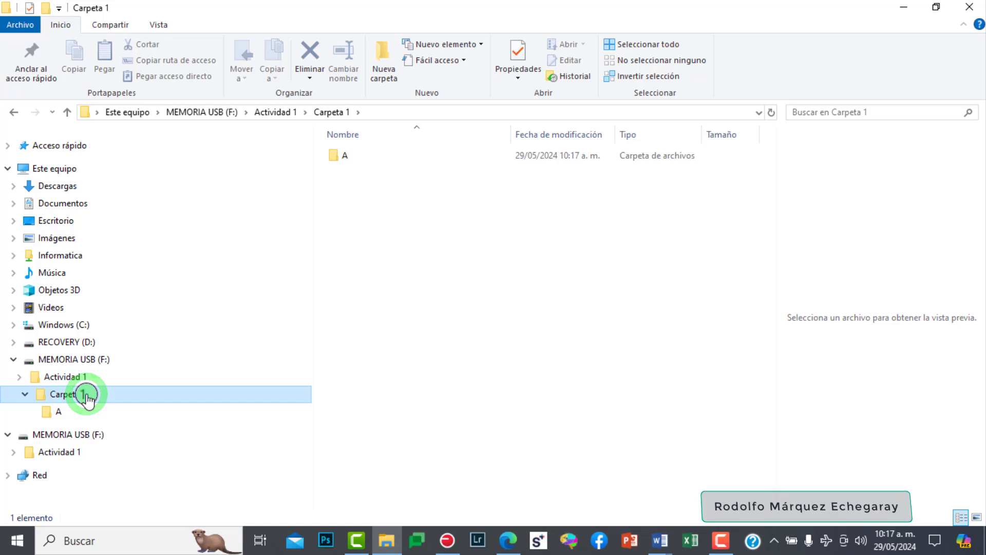
pyautogui.click(380, 69)
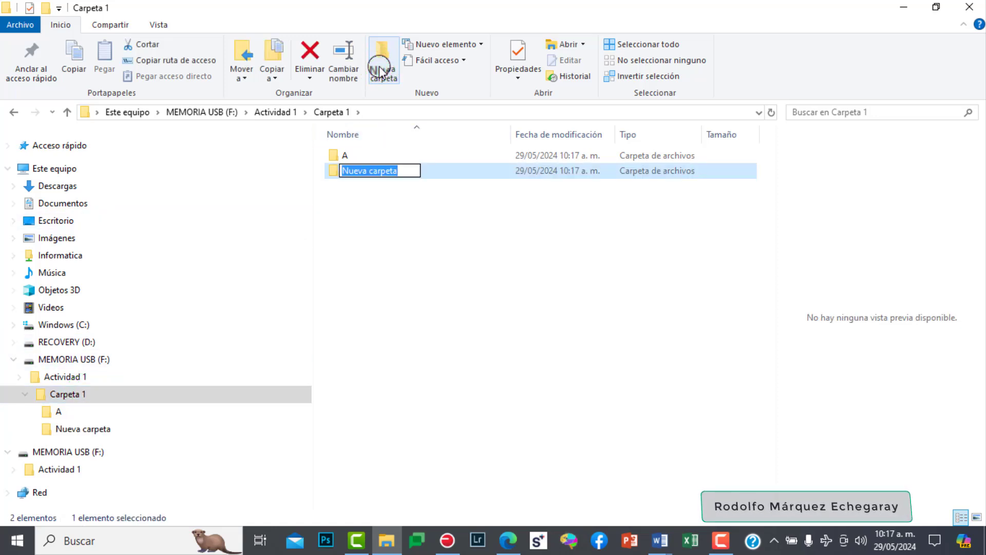
pyautogui.write('B')
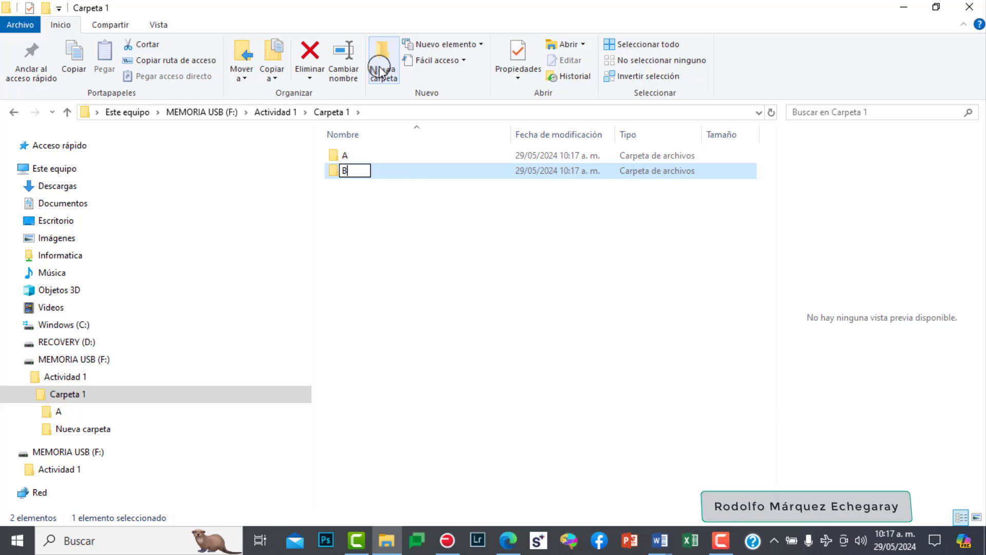
pyautogui.press('Return')
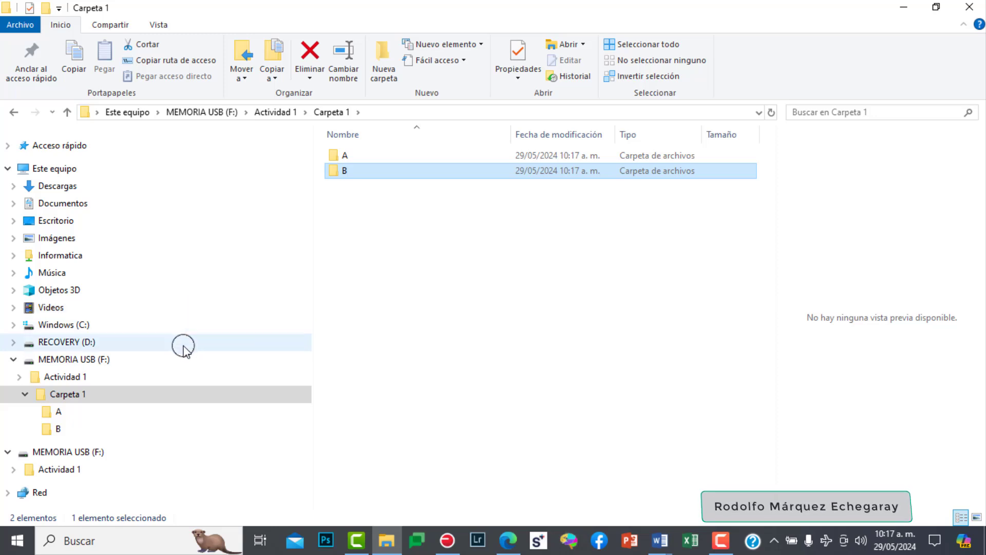
# Create a third subfolder named "C" inside "Carpeta 1".
pyautogui.click(117, 394)
pyautogui.click(384, 72)
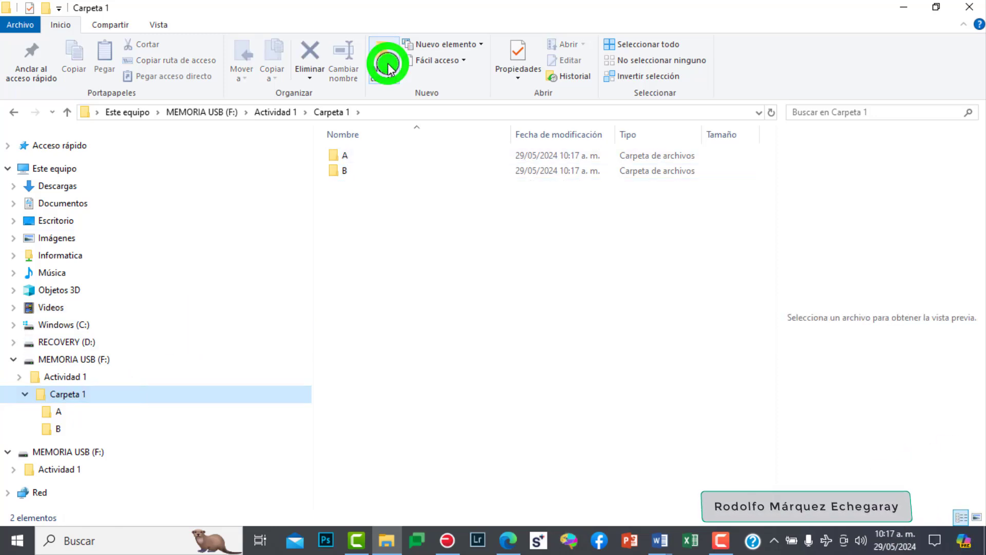
pyautogui.write('C')
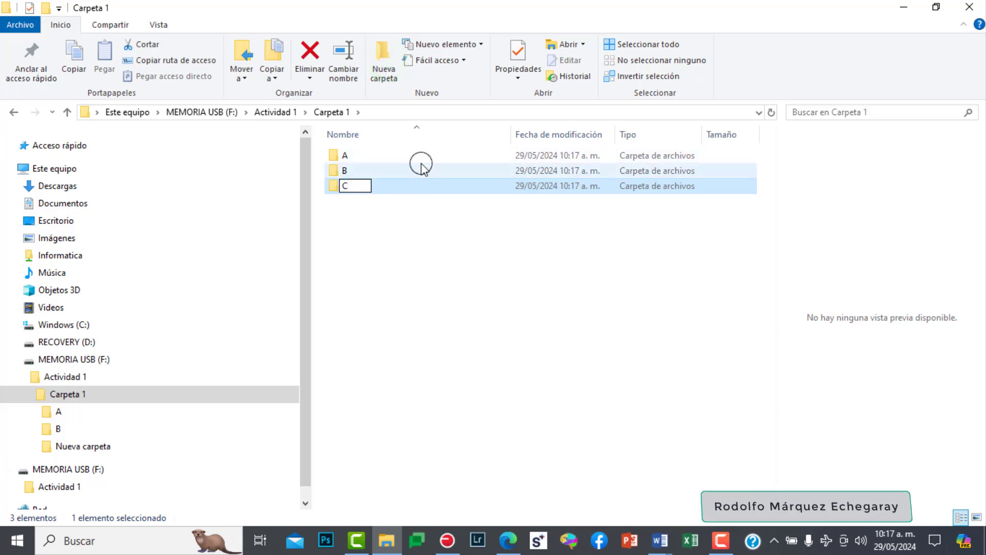
pyautogui.press('Return')
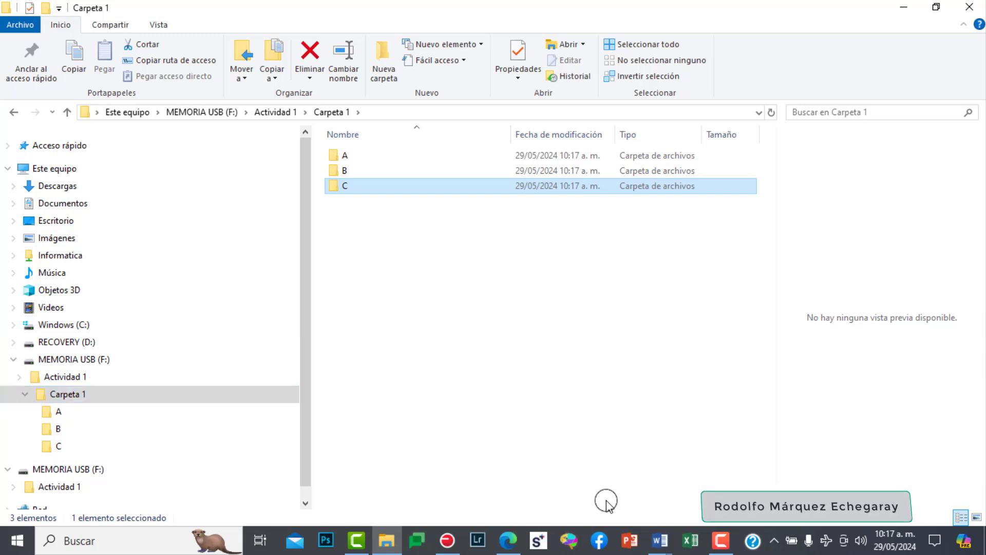
# Switch to the Word assignment, review which folders follow Carpeta 1 in the structure, and return to File Explorer.
pyautogui.click(667, 536)
pyautogui.click(722, 486)
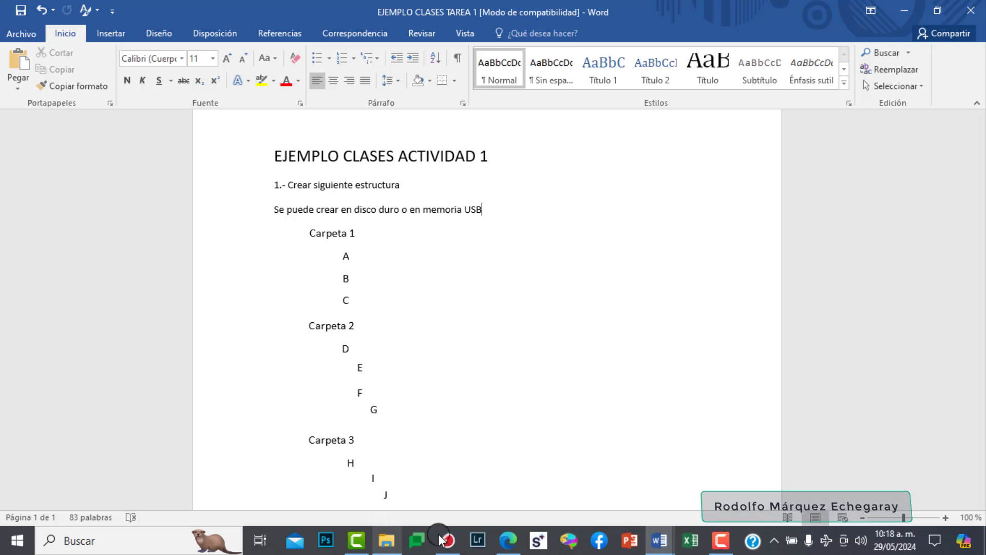
pyautogui.click(387, 544)
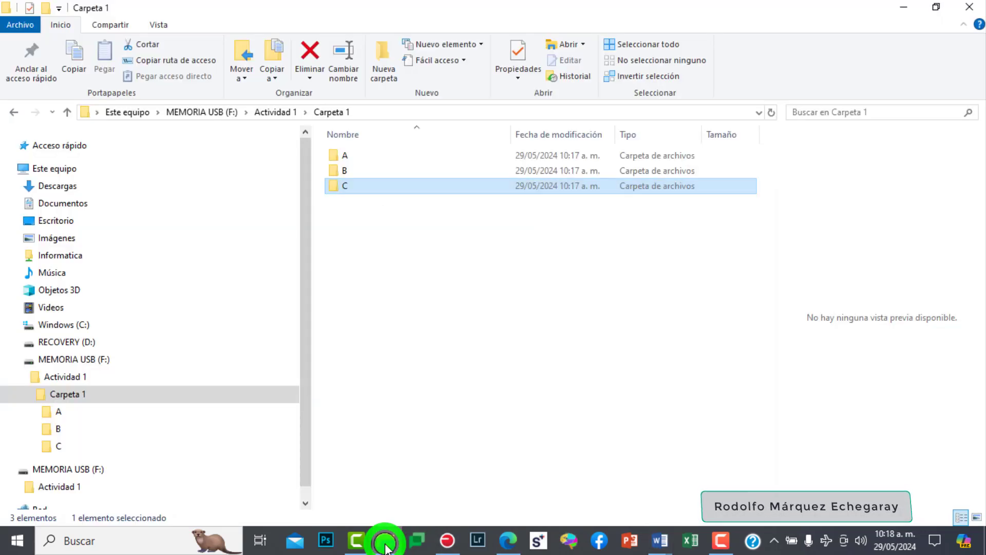
pyautogui.click(89, 378)
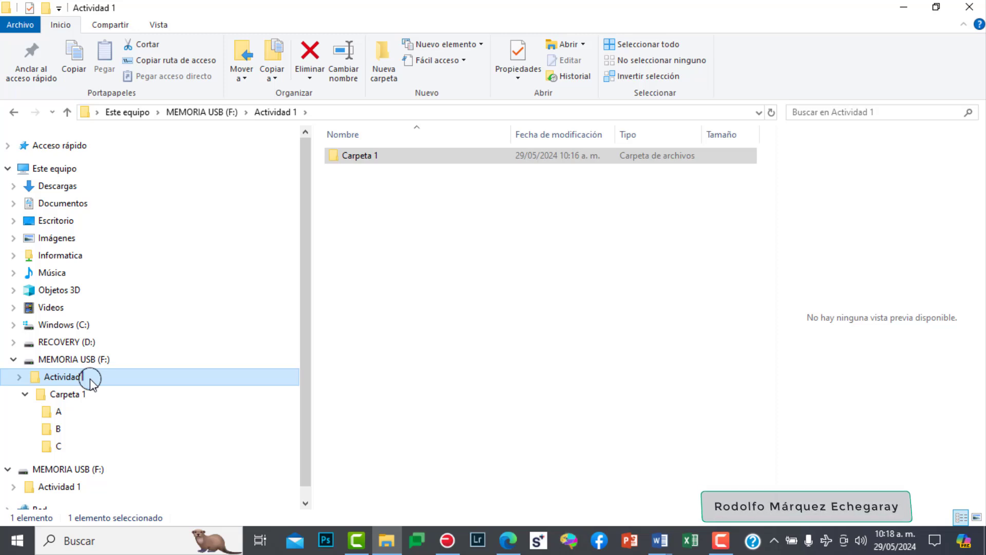
pyautogui.rightClick(90, 380)
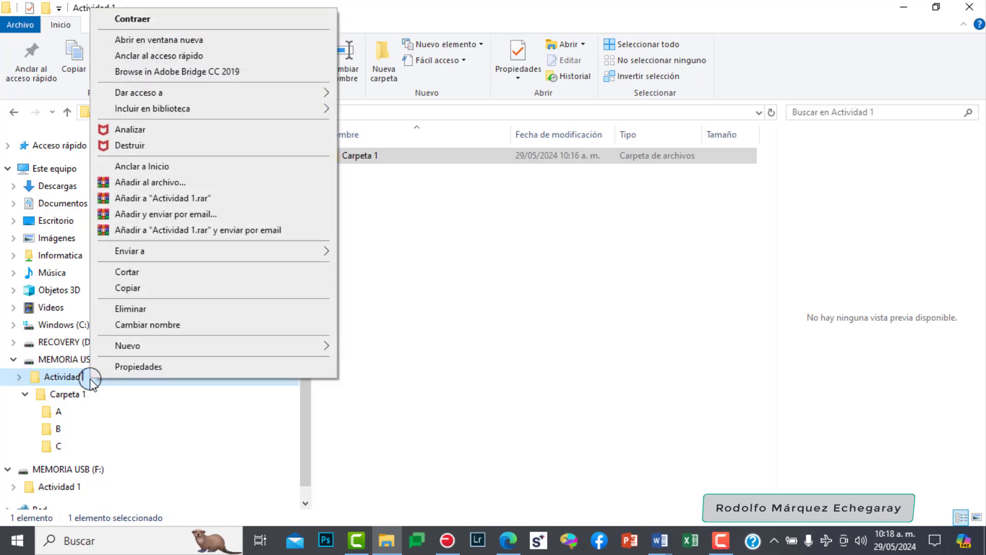
pyautogui.click(142, 346)
pyautogui.click(398, 344)
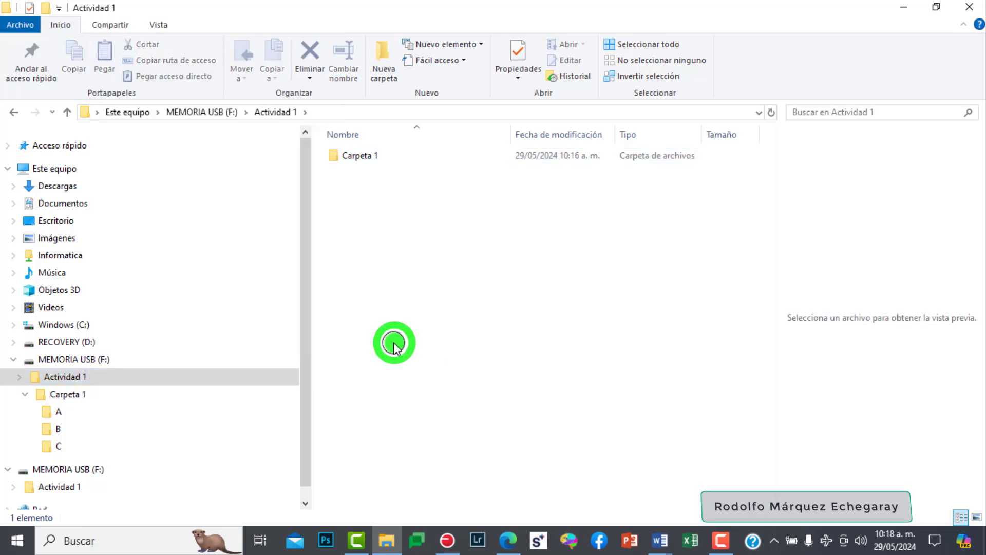
# Create a subfolder named "Carpeta 3" inside the "Actividad 1" folder on the USB drive.
pyautogui.rightClick(114, 380)
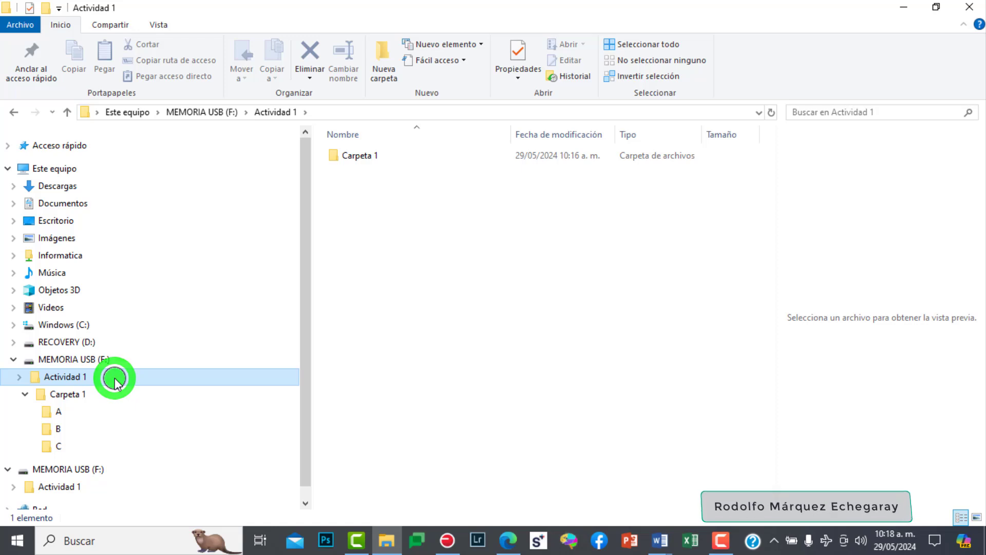
pyautogui.click(176, 344)
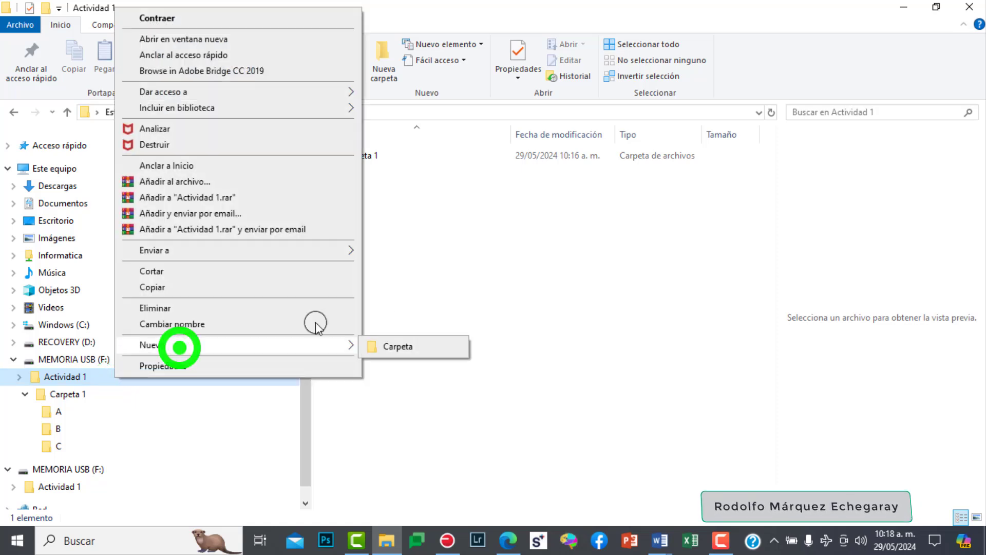
pyautogui.click(407, 349)
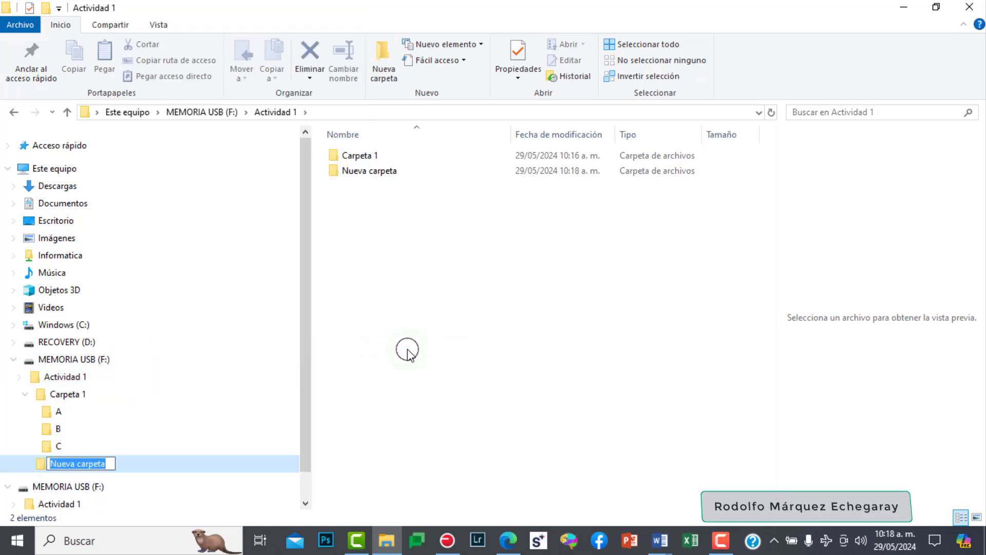
pyautogui.write('cA')
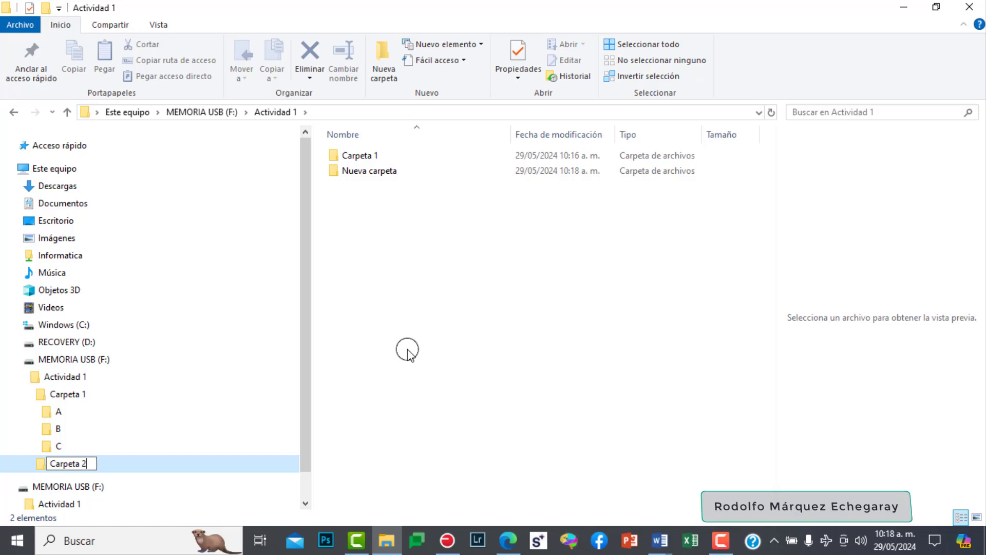
pyautogui.press('Escape')
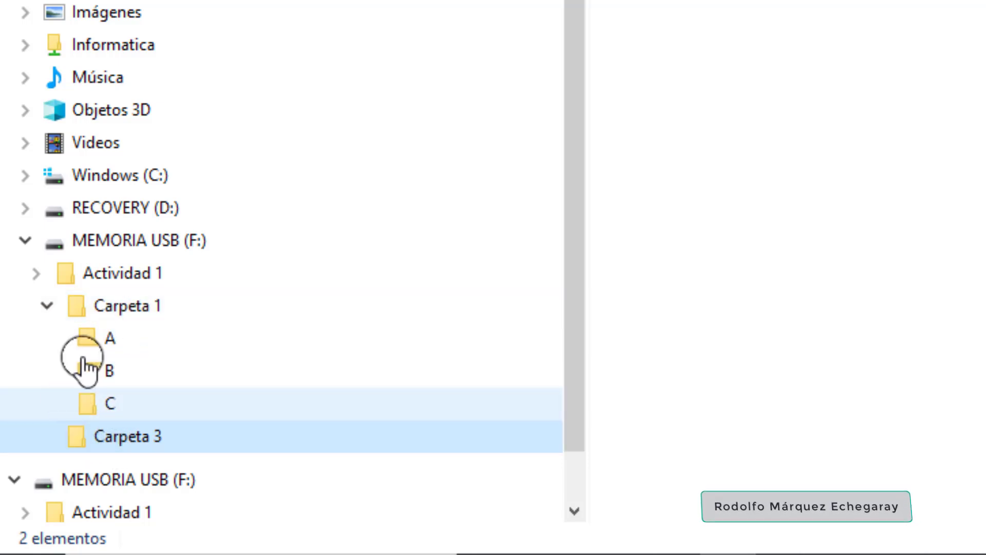
# Create a subfolder named "Carpeta 2" inside the "Actividad 1" folder on the USB drive.
pyautogui.click(117, 272)
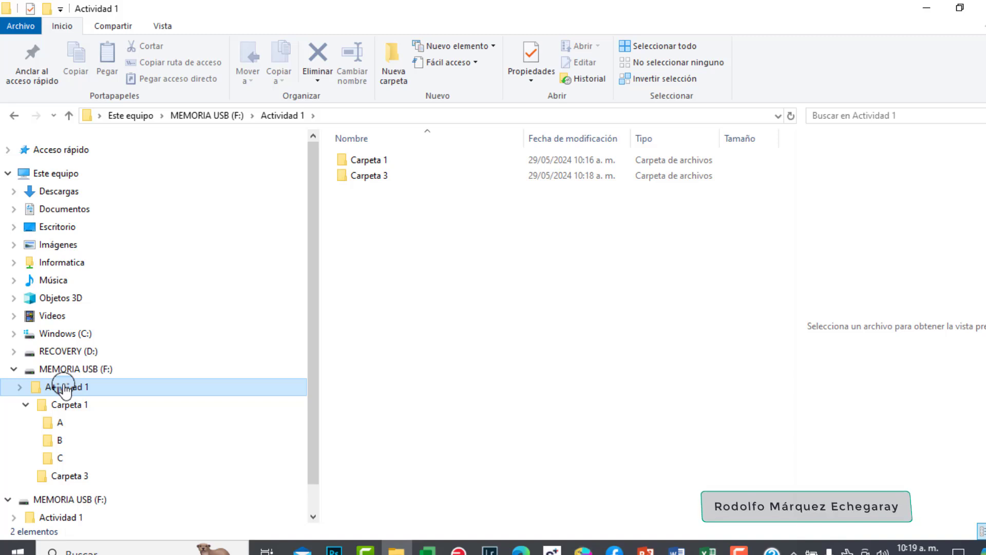
pyautogui.click(396, 67)
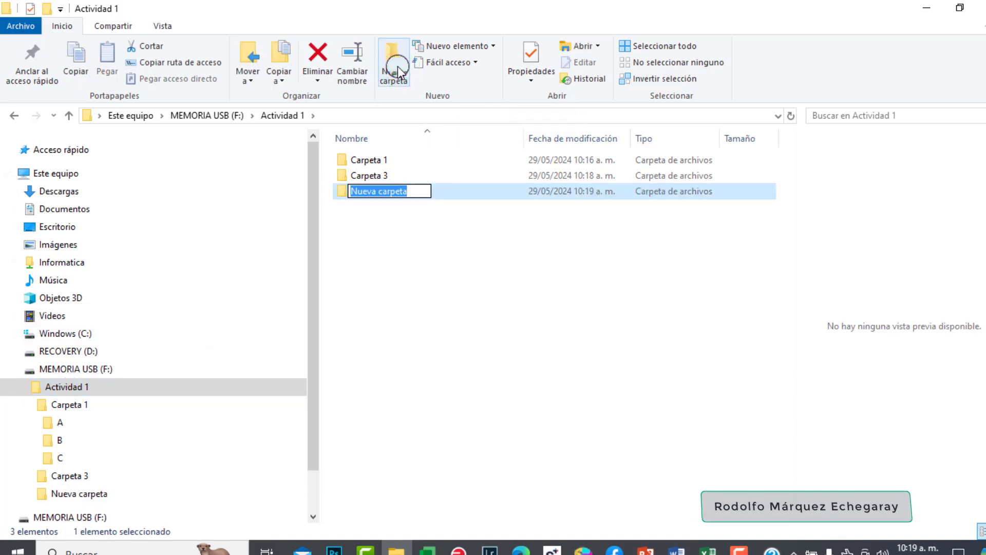
pyautogui.write('Carpeta 2')
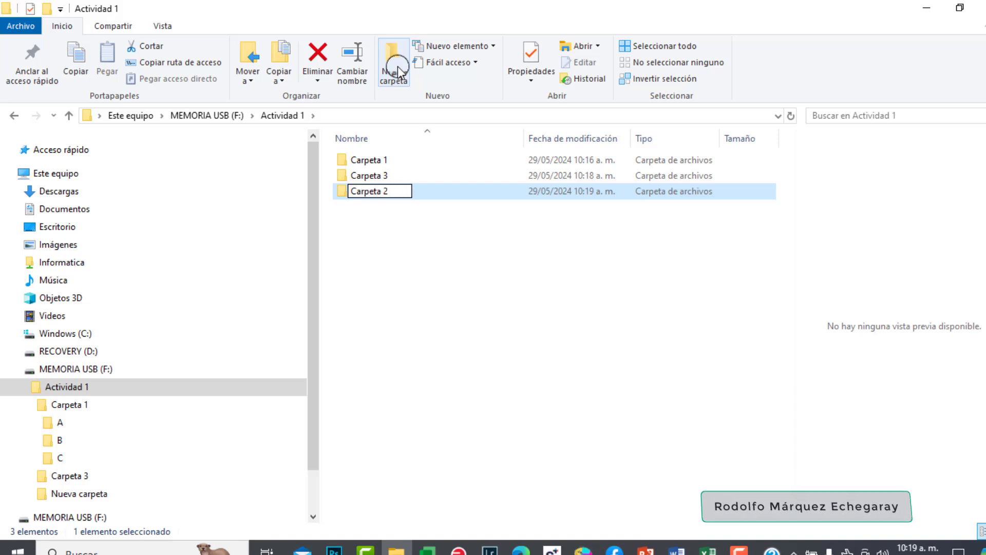
pyautogui.press('Return')
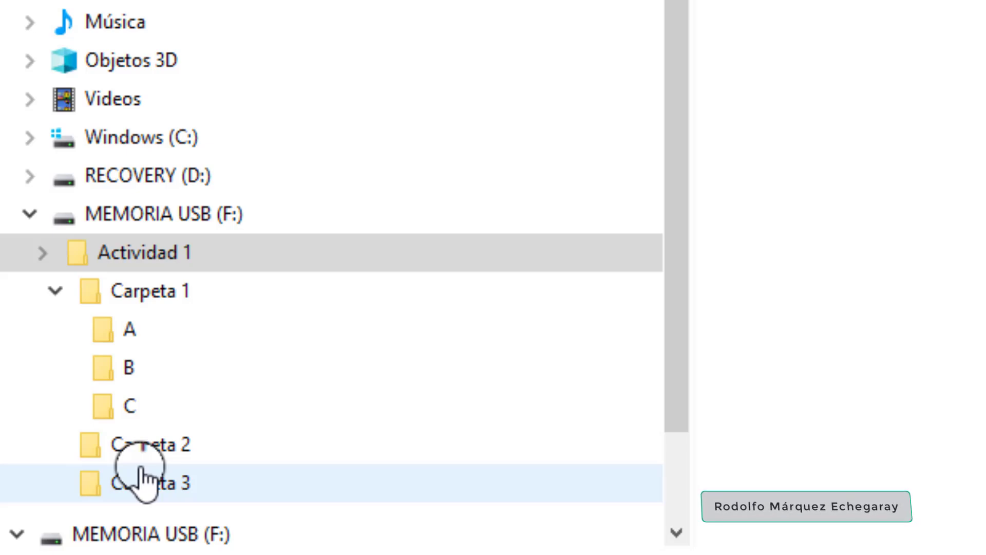
# Move "Carpeta 3" into "Carpeta 2" in the folder tree and undo the move.
pyautogui.moveTo(142, 469); pyautogui.dragTo(159, 442)
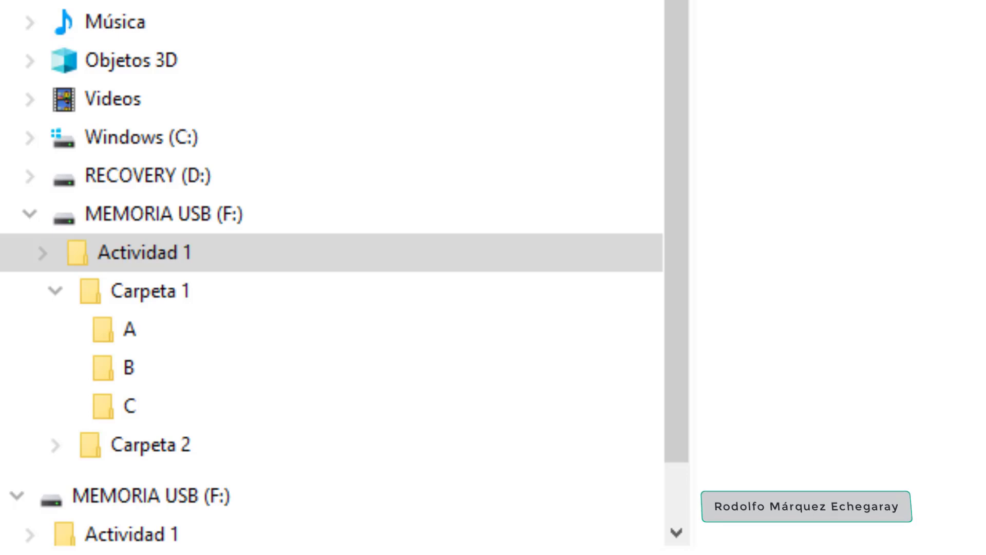
pyautogui.hotkey('ctrl', 'z')
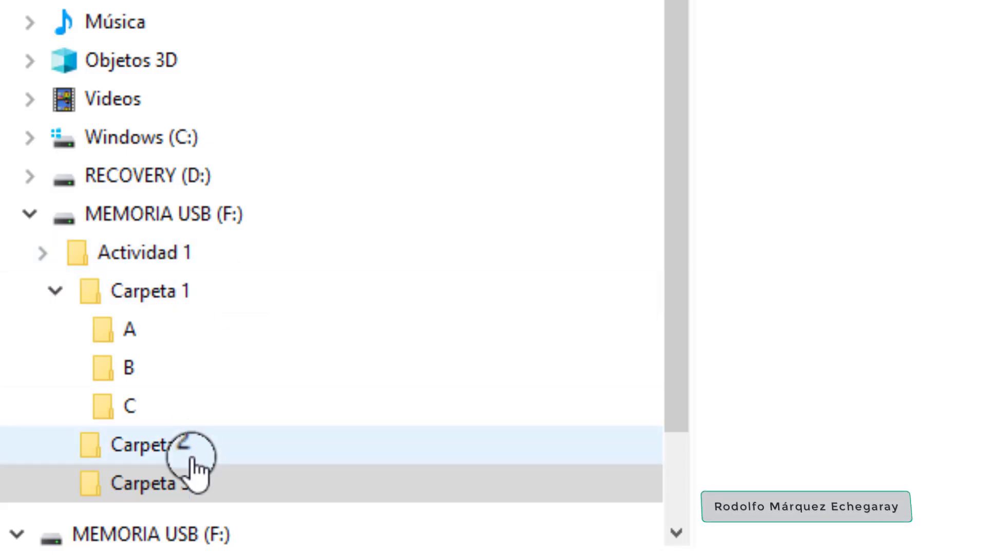
pyautogui.click(192, 475)
# Collapse "Carpeta 1" in the folder tree to hide its subfolders.
pyautogui.moveTo(191, 460); pyautogui.dragTo(62, 284)
pyautogui.click(61, 285)
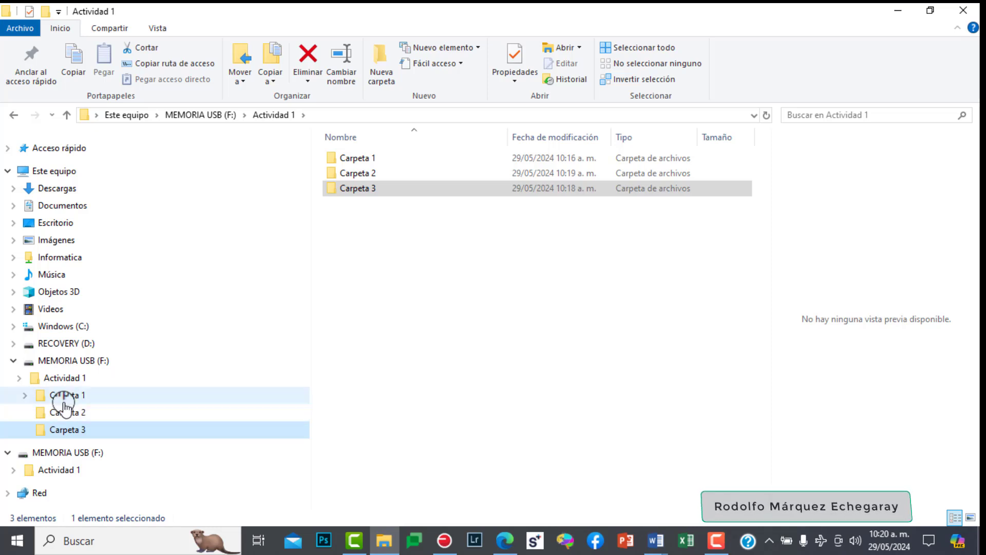
pyautogui.click(25, 396)
pyautogui.click(25, 397)
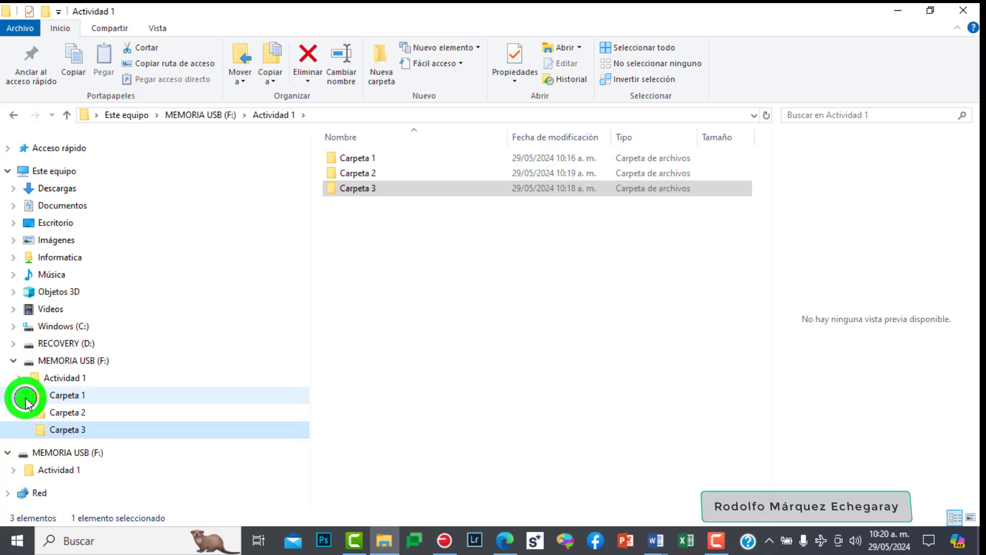
# Check the contents of "Carpeta 2", "Carpeta 3" and "Carpeta 1" one after another.
pyautogui.click(59, 416)
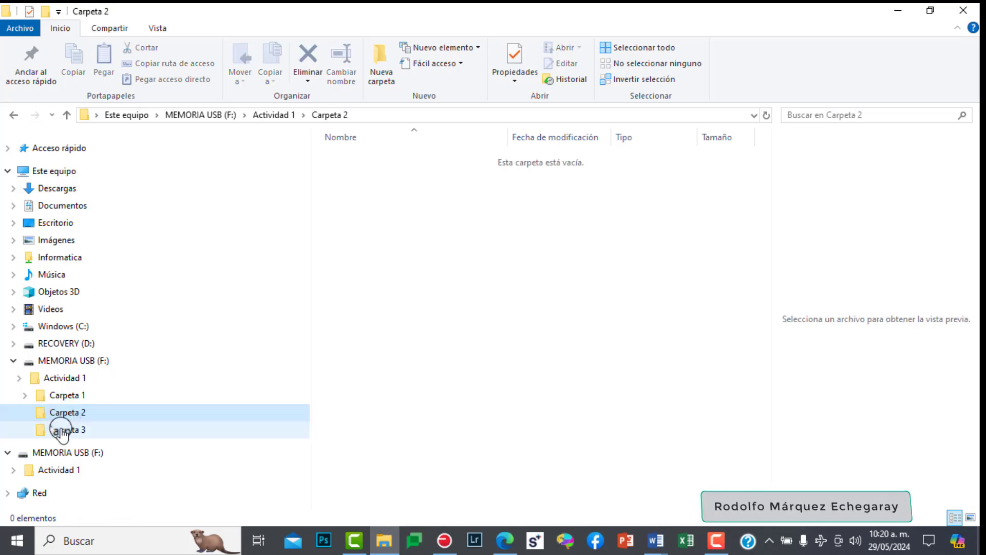
pyautogui.click(59, 431)
pyautogui.click(74, 394)
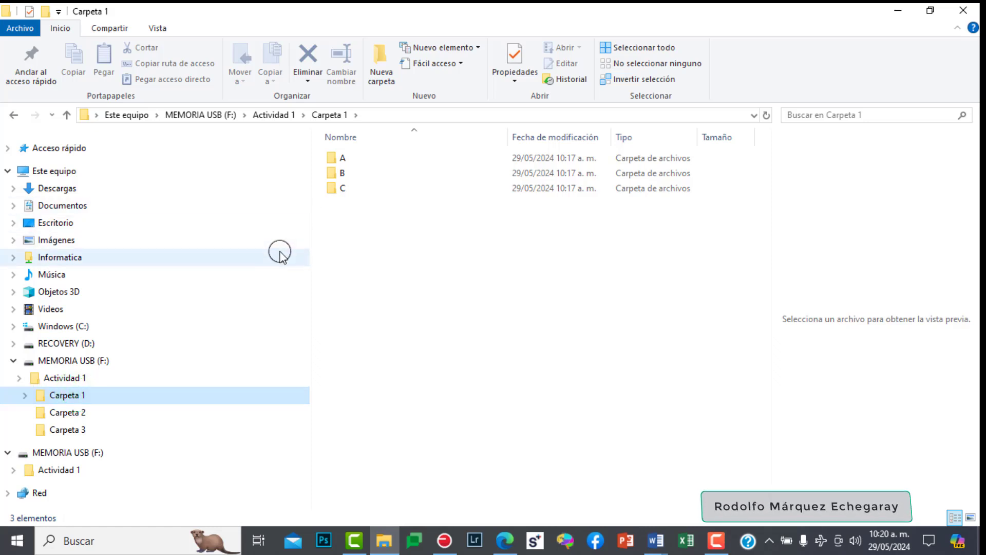
# Open "Carpeta 2", review its required subfolders in the Word assignment, and return to File Explorer.
pyautogui.click(90, 412)
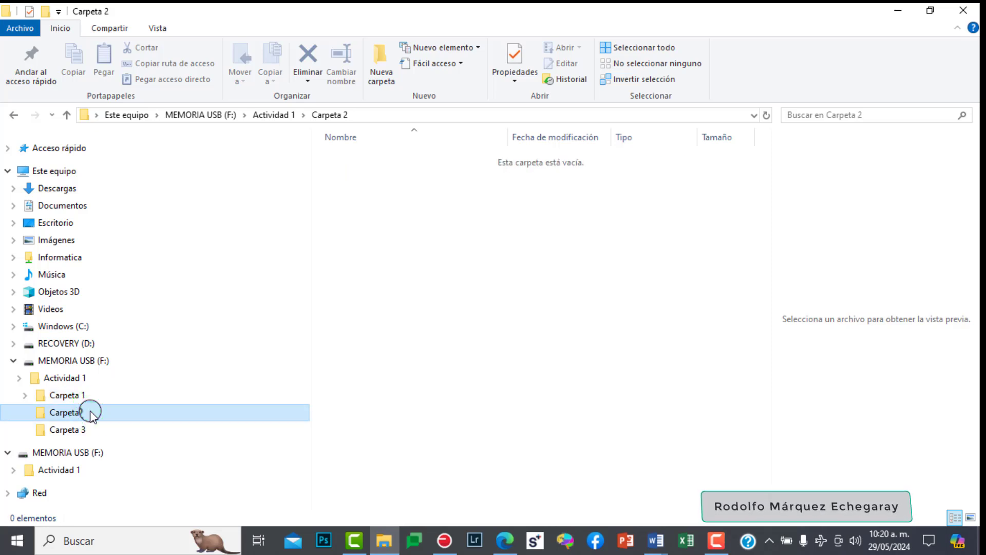
pyautogui.click(653, 542)
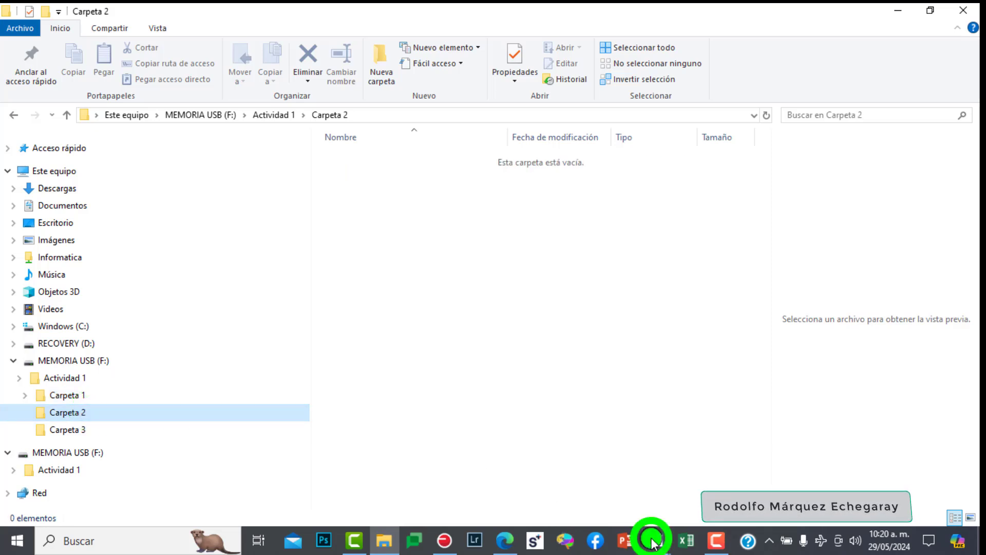
pyautogui.click(709, 498)
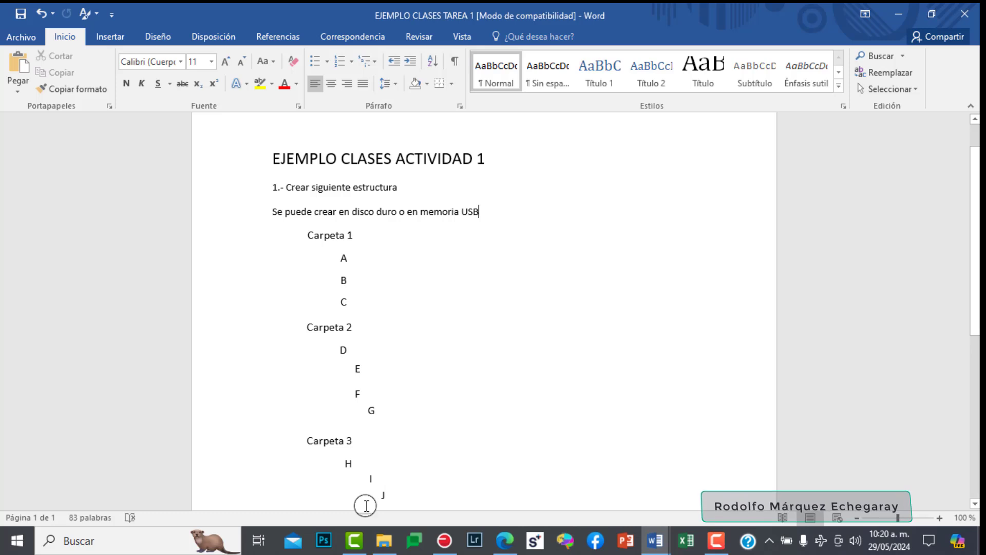
pyautogui.click(386, 542)
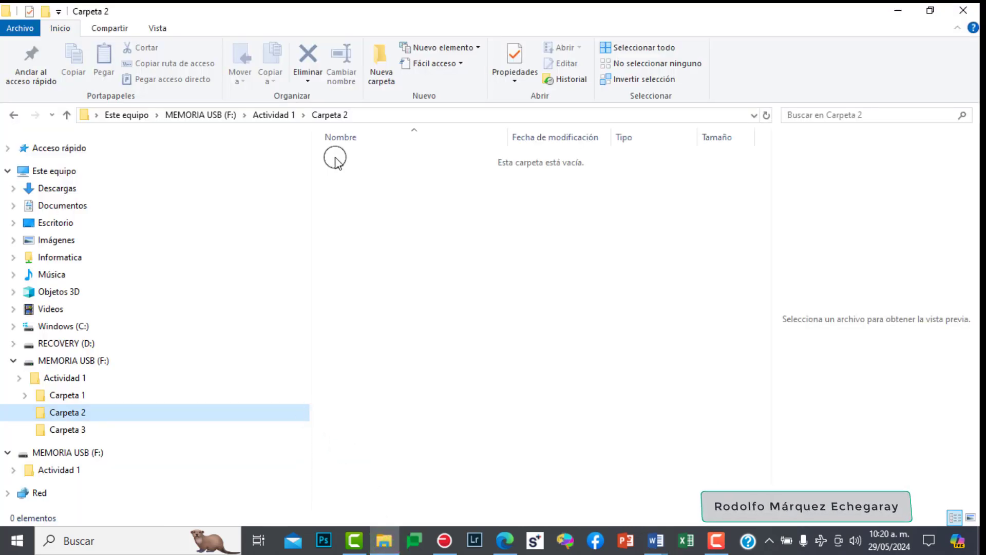
# Create a subfolder named "D" inside "Carpeta 2".
pyautogui.click(375, 68)
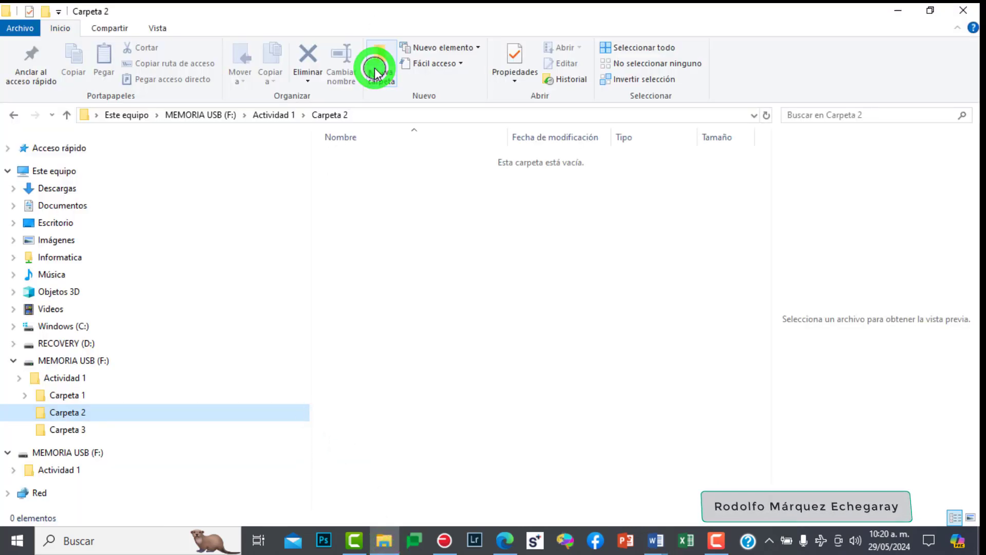
pyautogui.write('d')
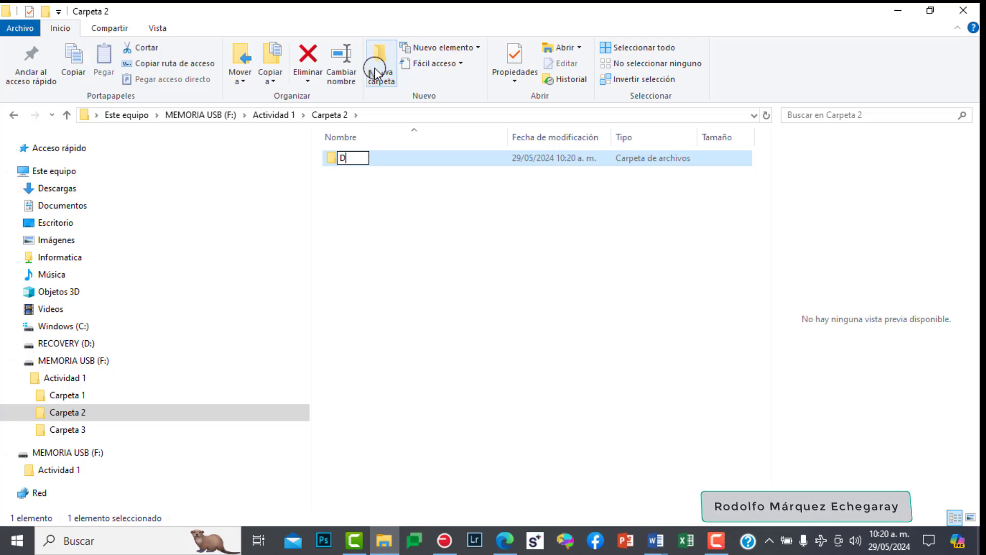
pyautogui.press('Return')
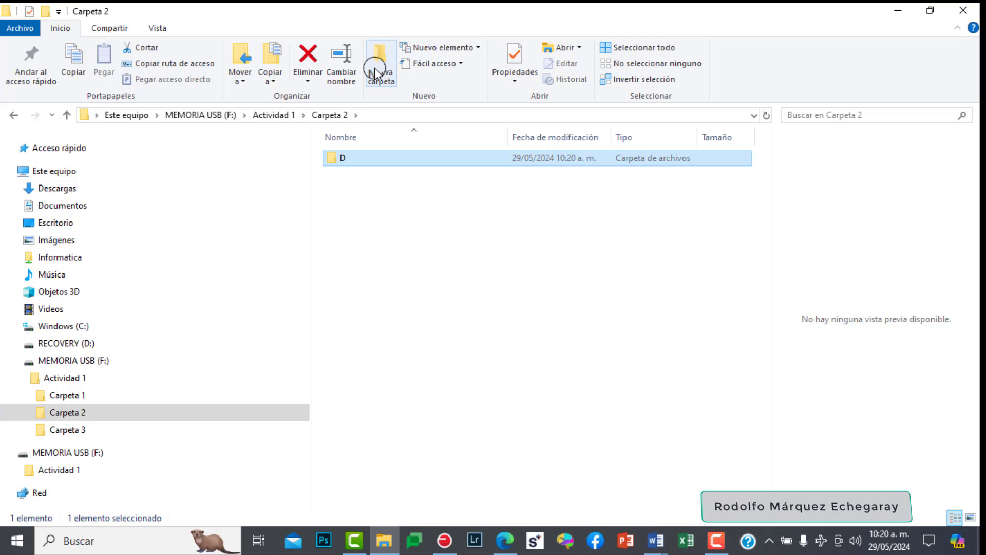
# Expand "Carpeta 2" in the folder tree and create a subfolder named "F" inside folder "D".
pyautogui.click(24, 412)
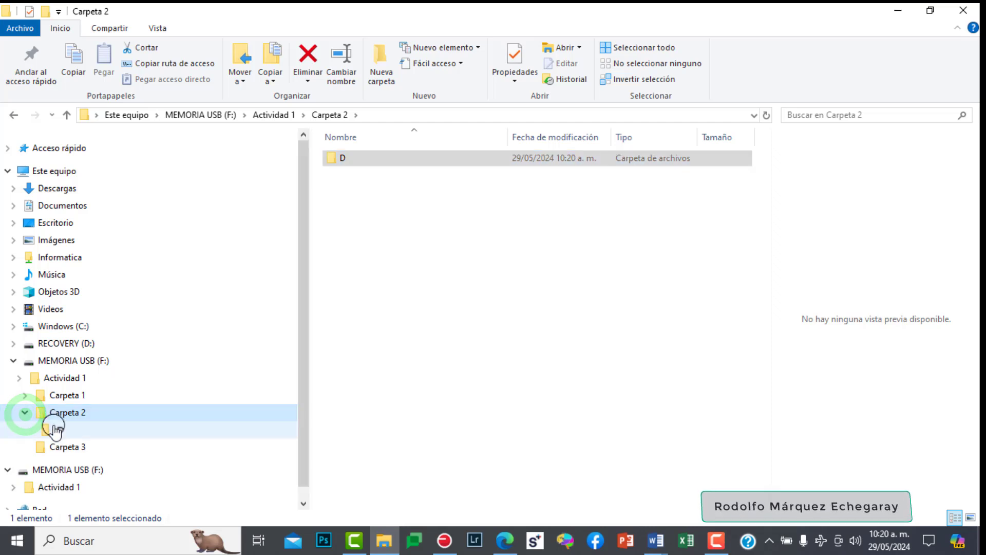
pyautogui.click(54, 430)
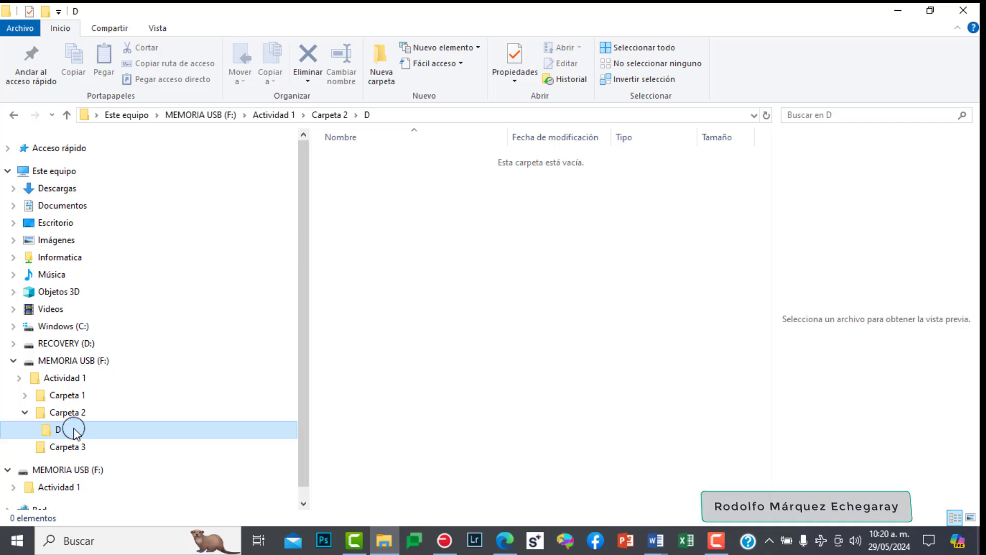
pyautogui.click(376, 58)
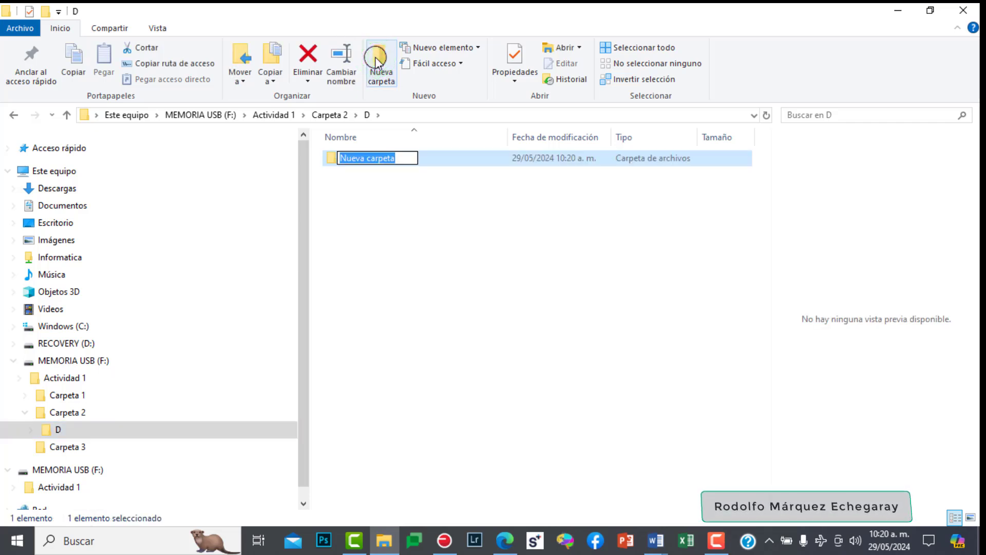
pyautogui.write('F')
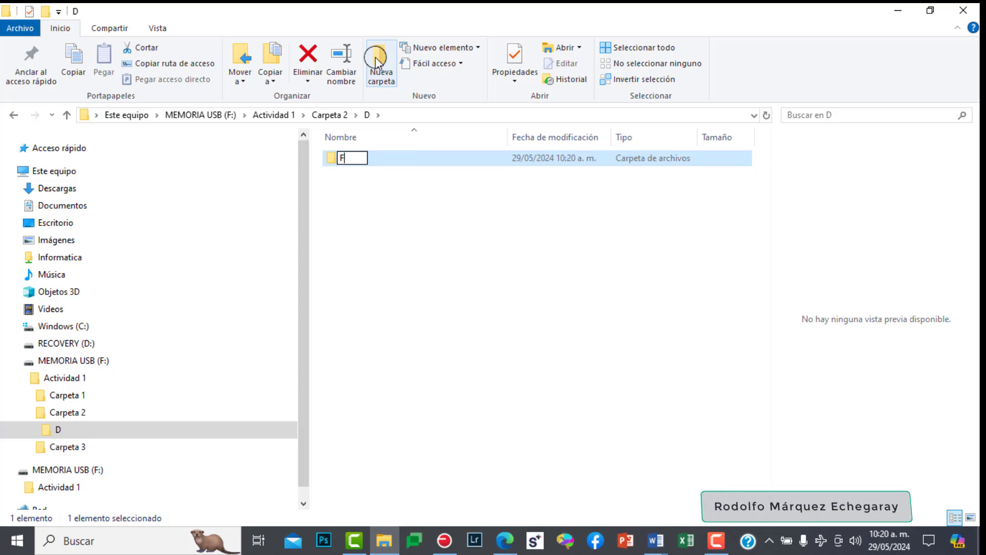
pyautogui.press('Return')
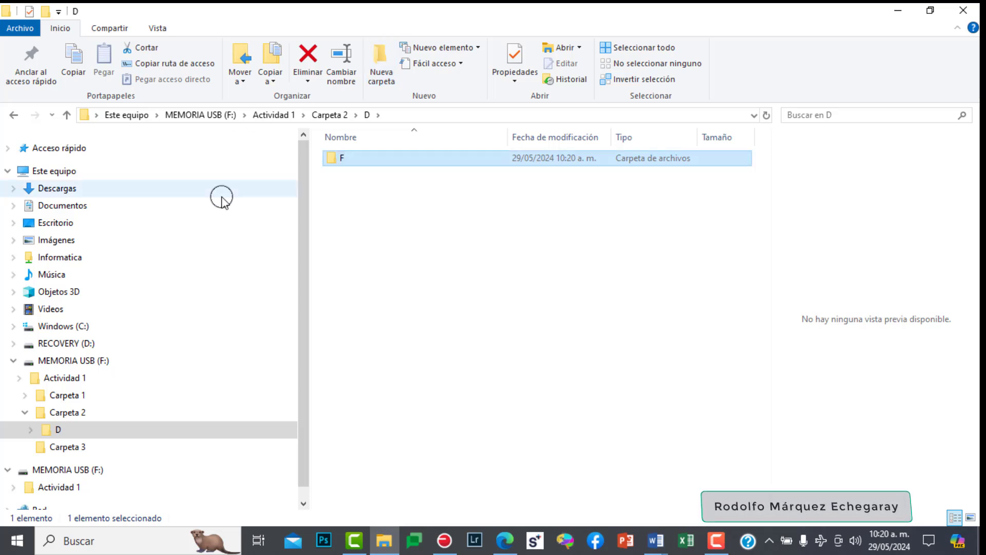
# Create a second subfolder named "E" inside folder "D" of "Carpeta 2".
pyautogui.click(51, 429)
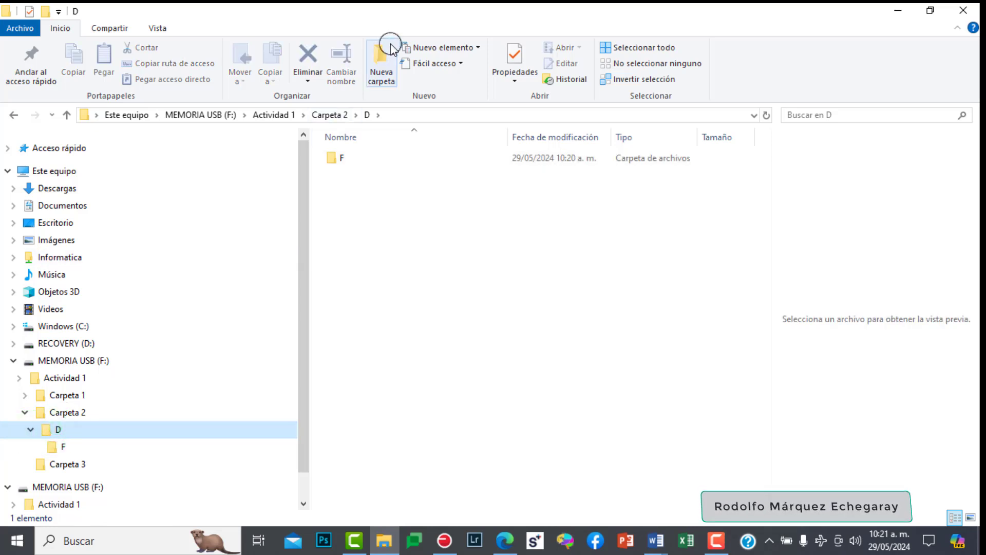
pyautogui.click(383, 58)
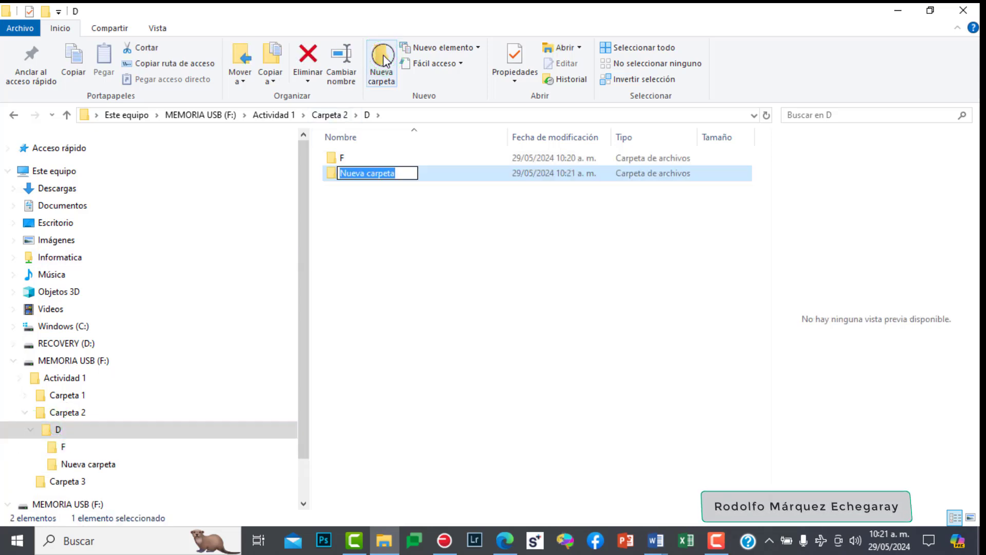
pyautogui.write('E')
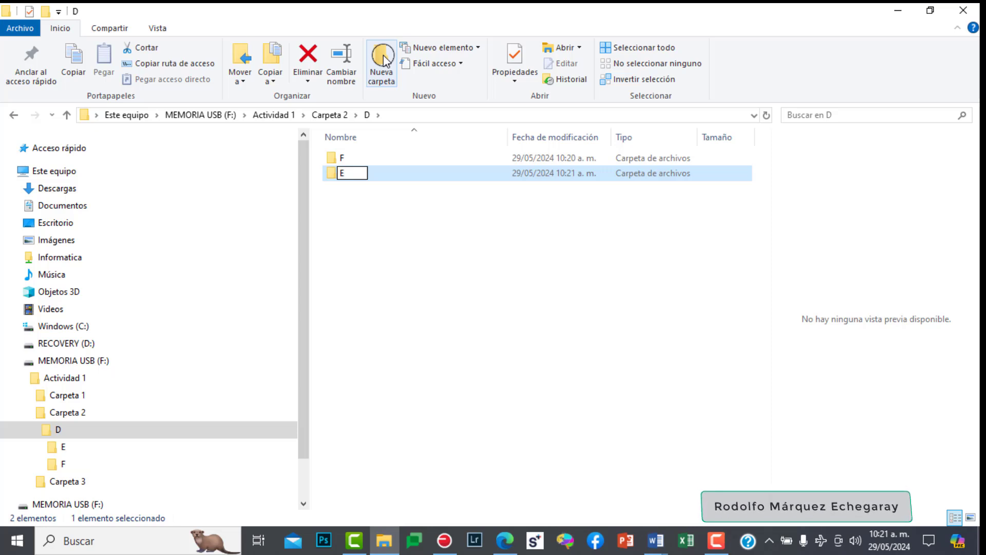
pyautogui.press('Return')
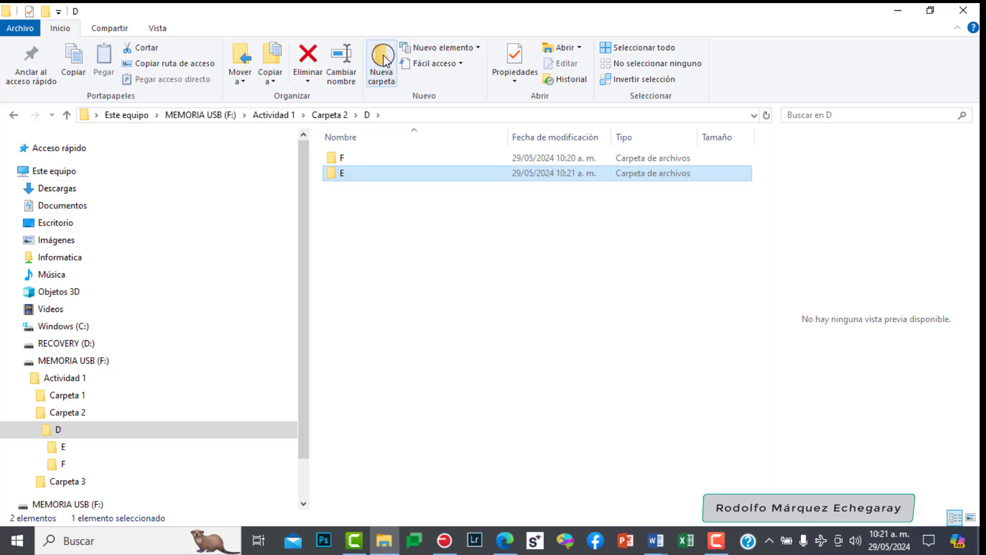
# Create a subfolder named "G" inside folder "F" and expand "F" in the folder tree.
pyautogui.click(70, 465)
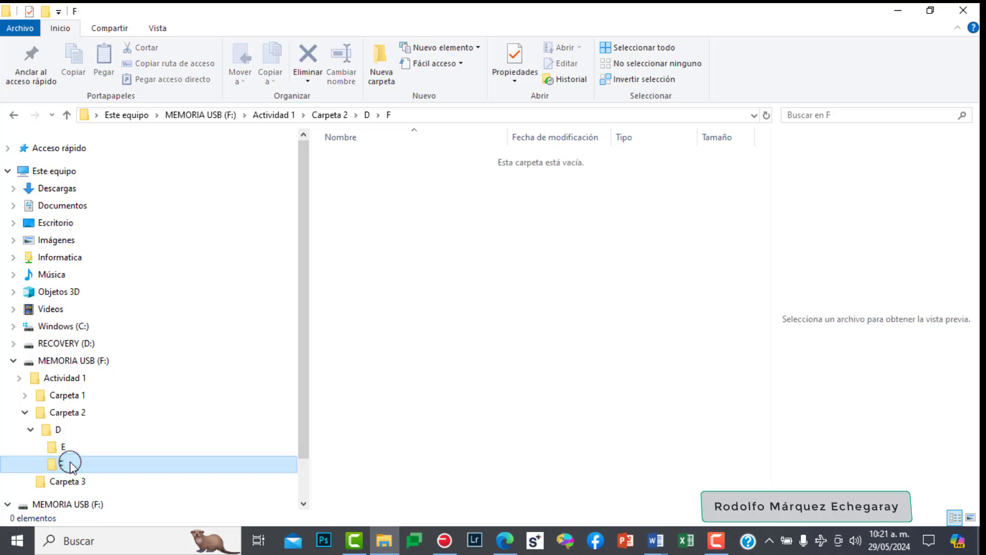
pyautogui.click(383, 64)
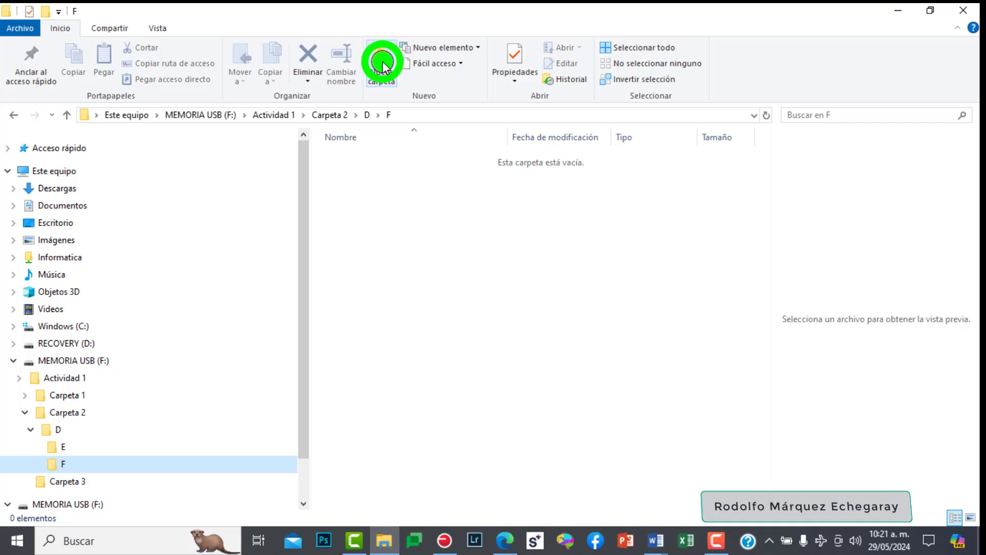
pyautogui.write('G')
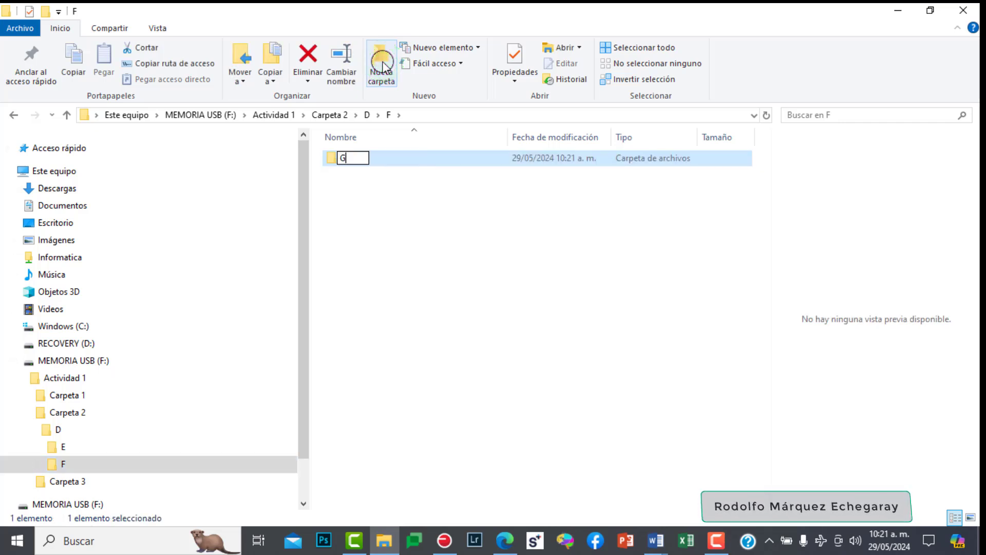
pyautogui.press('Return')
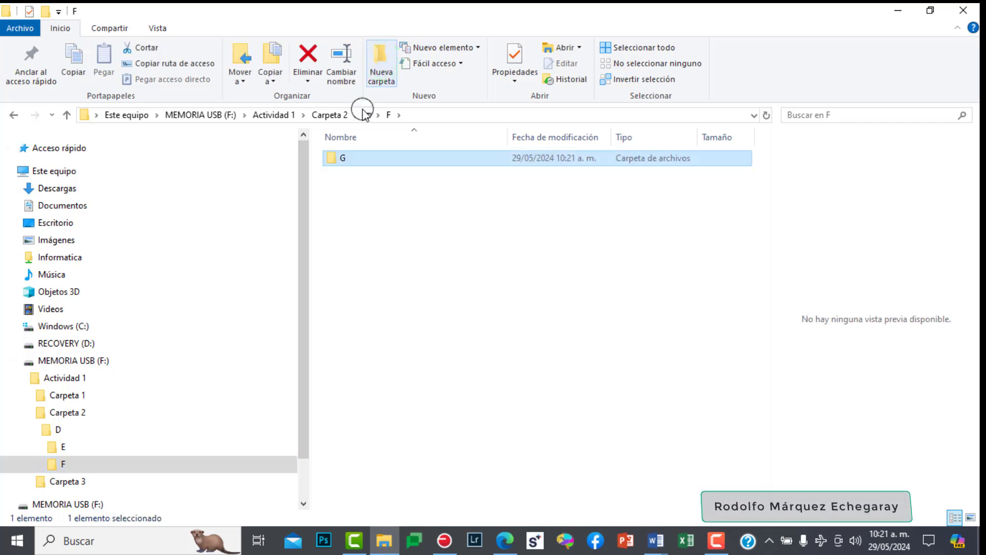
pyautogui.click(36, 464)
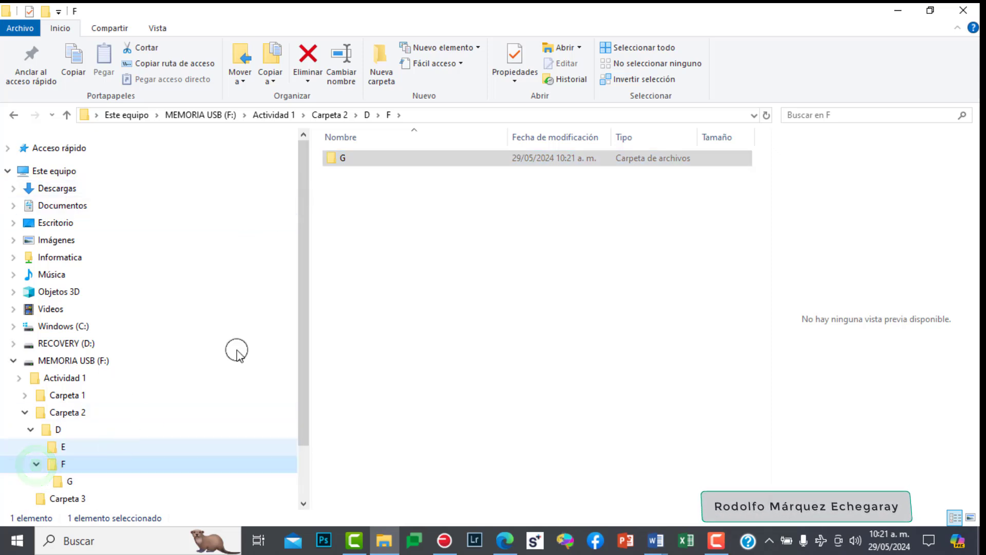
# Switch to the Word assignment, review the subfolders required for "Carpeta 3", and return to File Explorer.
pyautogui.moveTo(303, 328); pyautogui.dragTo(303, 378)
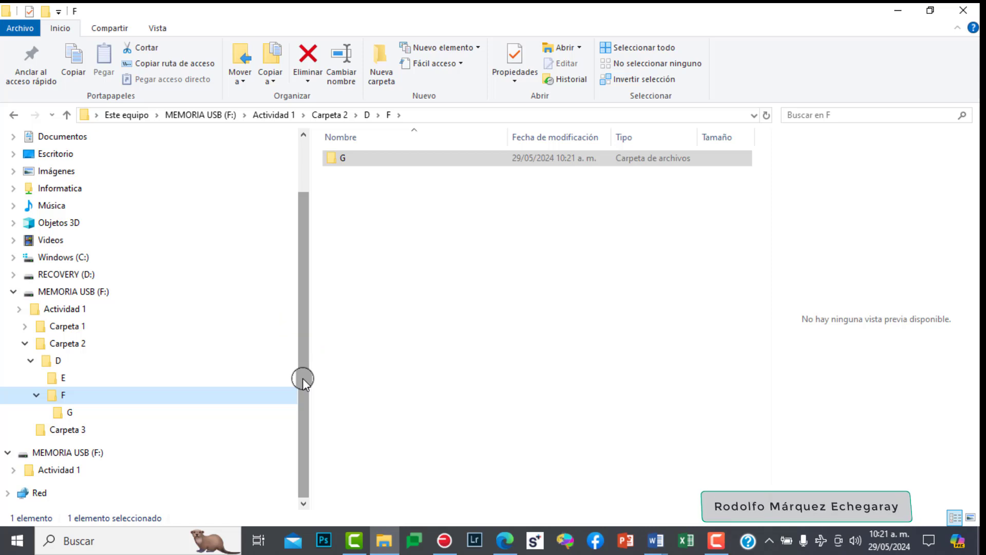
pyautogui.click(655, 539)
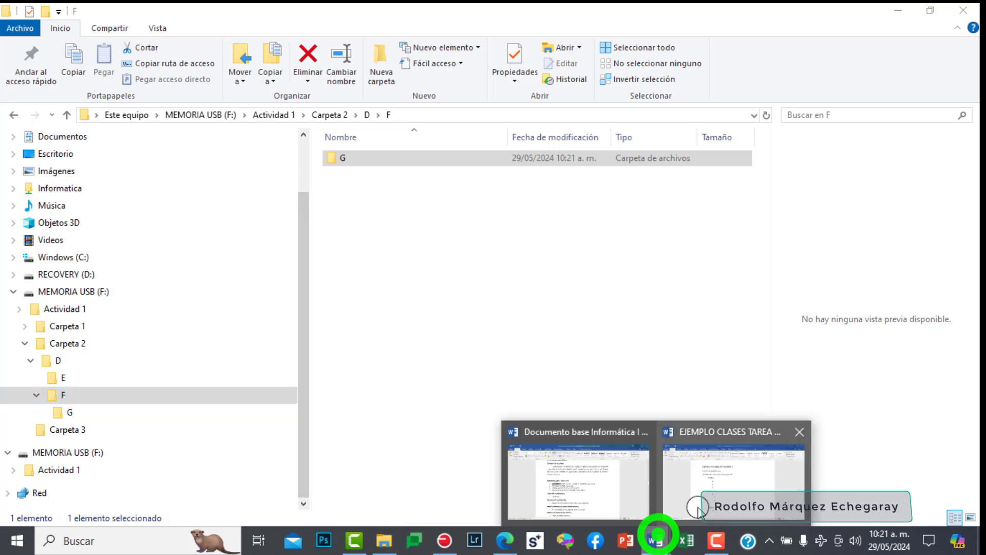
pyautogui.click(698, 504)
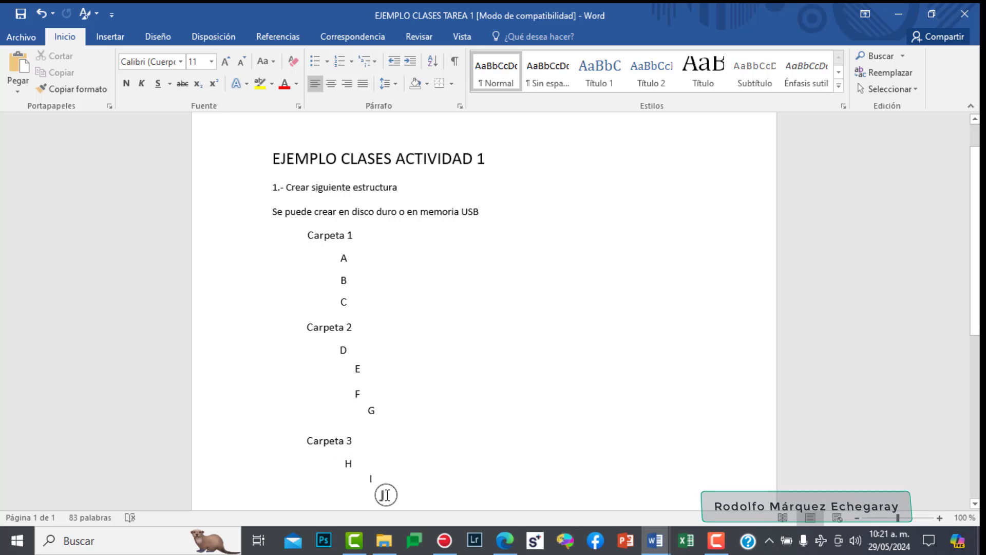
pyautogui.click(384, 539)
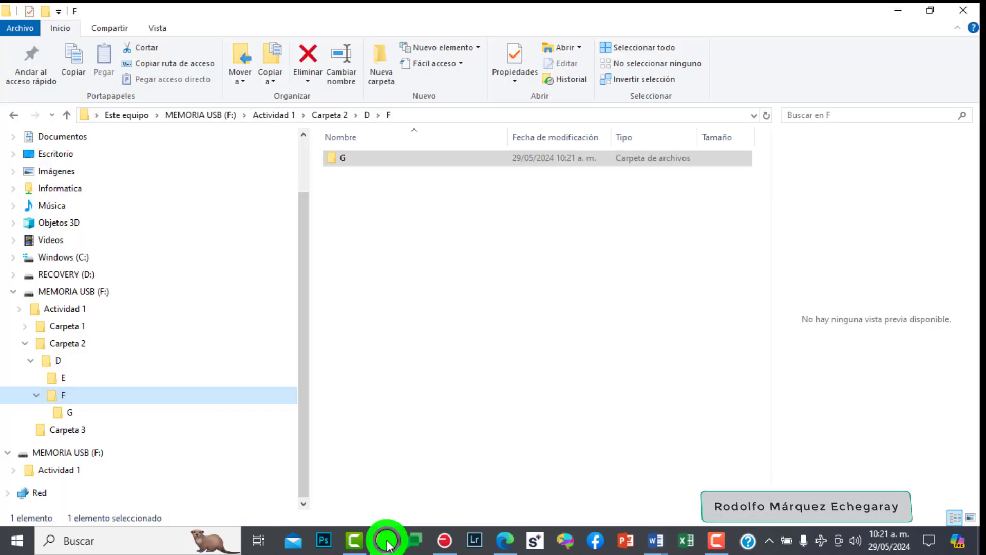
# Create a subfolder named "I" inside "Carpeta 3".
pyautogui.click(64, 430)
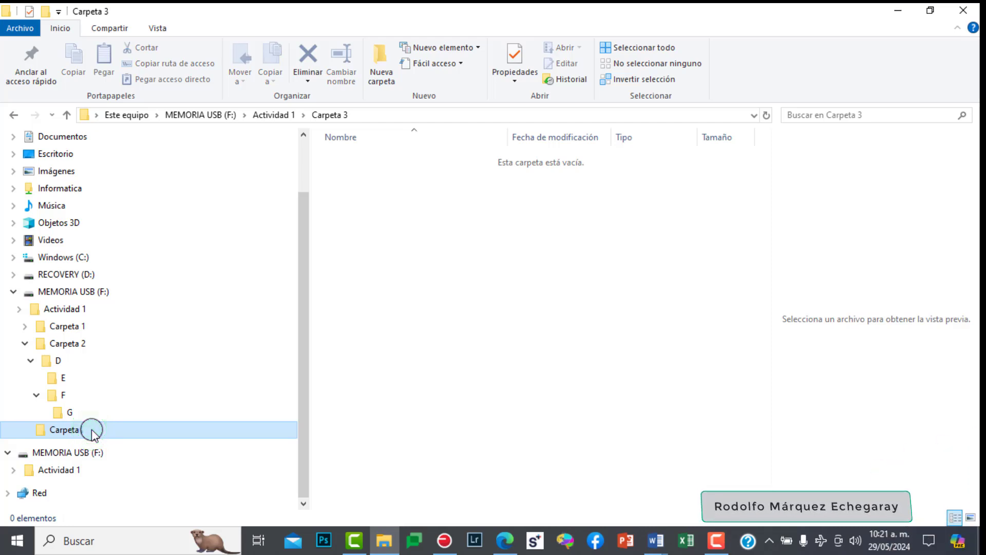
pyautogui.click(385, 60)
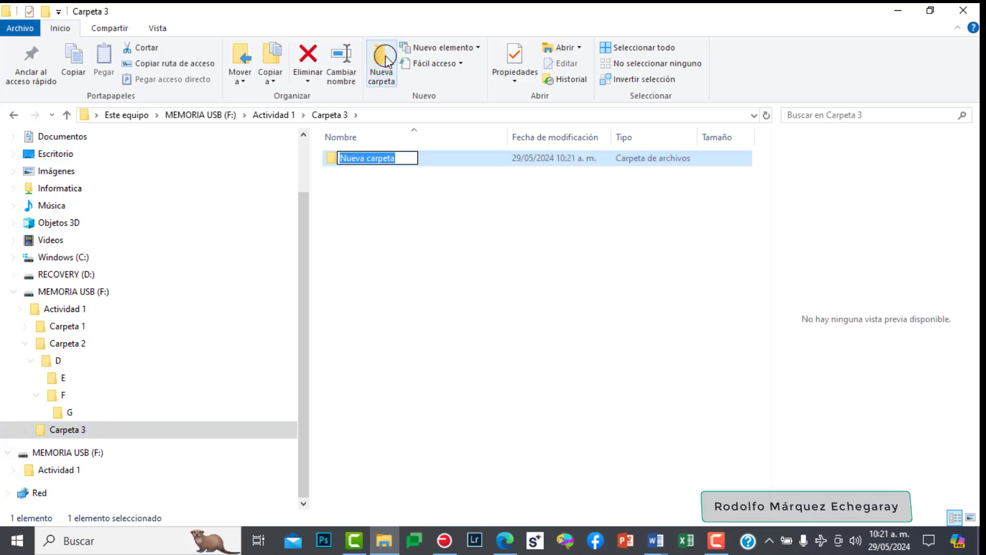
pyautogui.press('BackSpace')
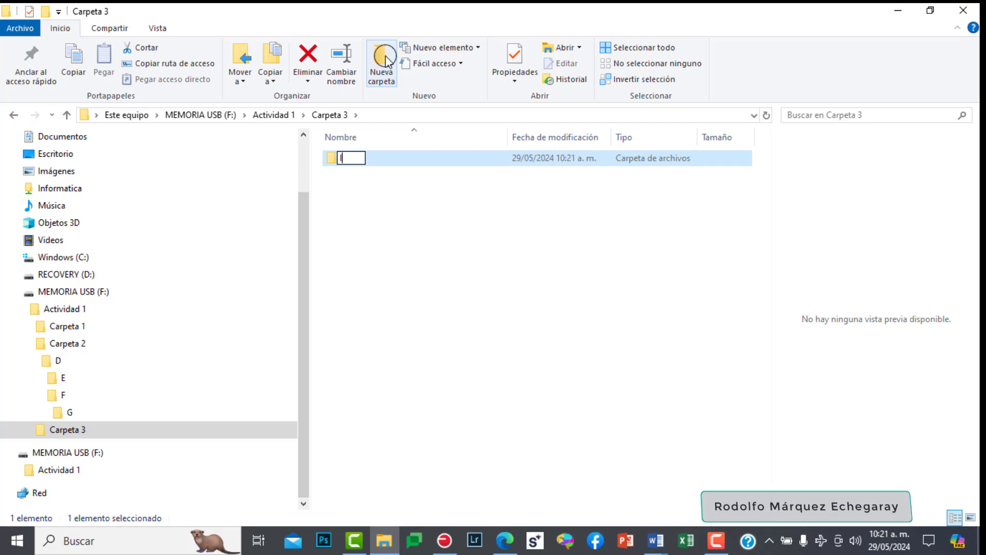
pyautogui.write('I')
pyautogui.press('Return')
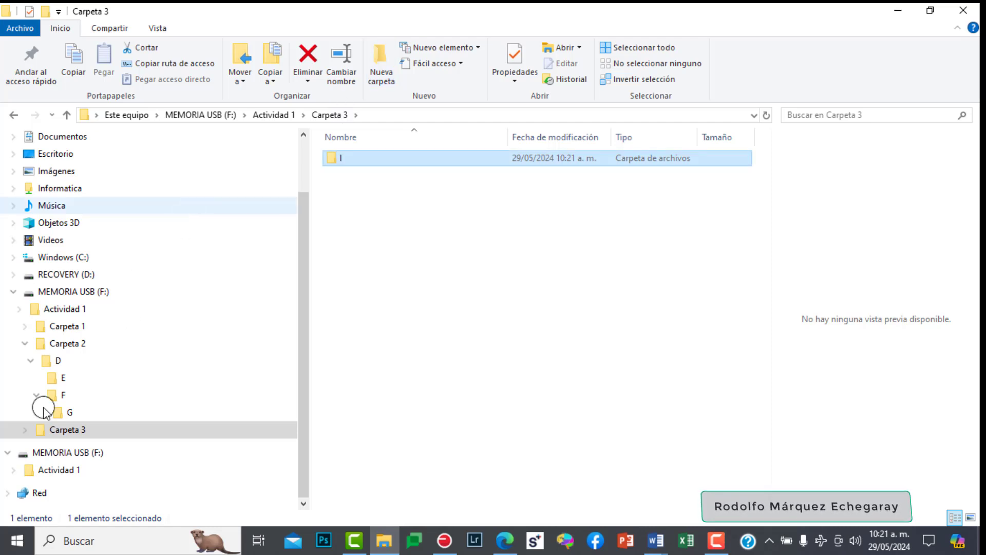
# Expand "Carpeta 3" in the folder tree, create a subfolder named "J" inside folder "I", and open it.
pyautogui.click(24, 430)
pyautogui.click(50, 447)
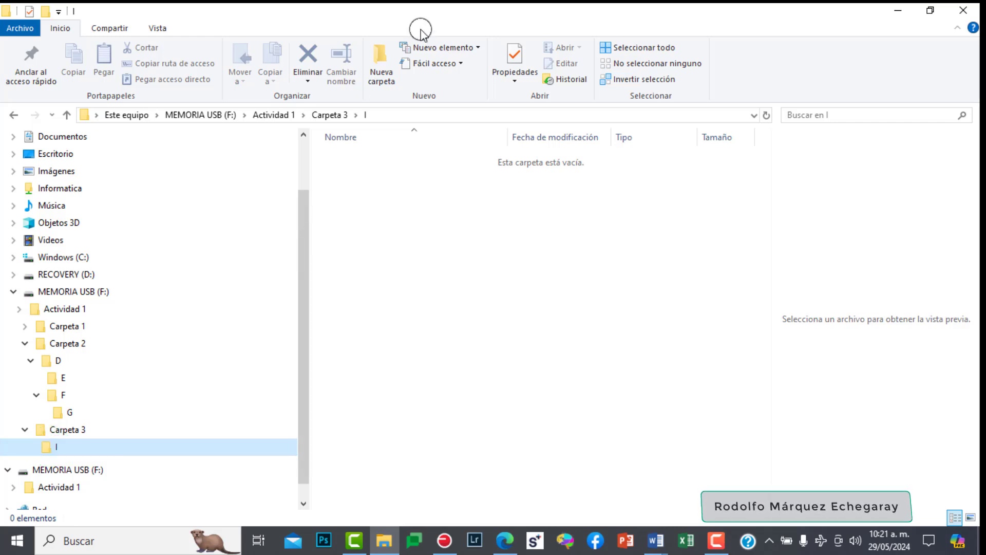
pyautogui.click(380, 66)
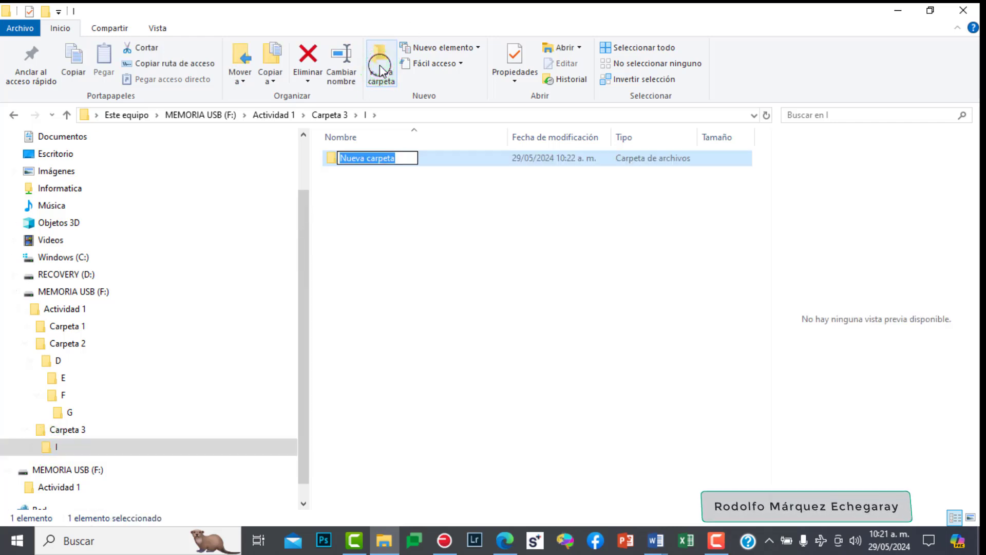
pyautogui.write('J')
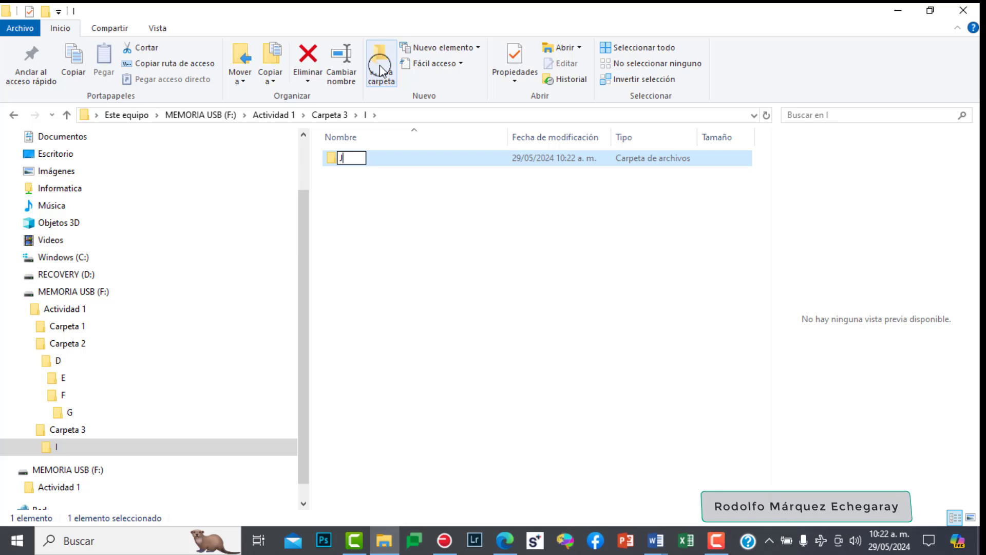
pyautogui.press('Return')
pyautogui.click(34, 451)
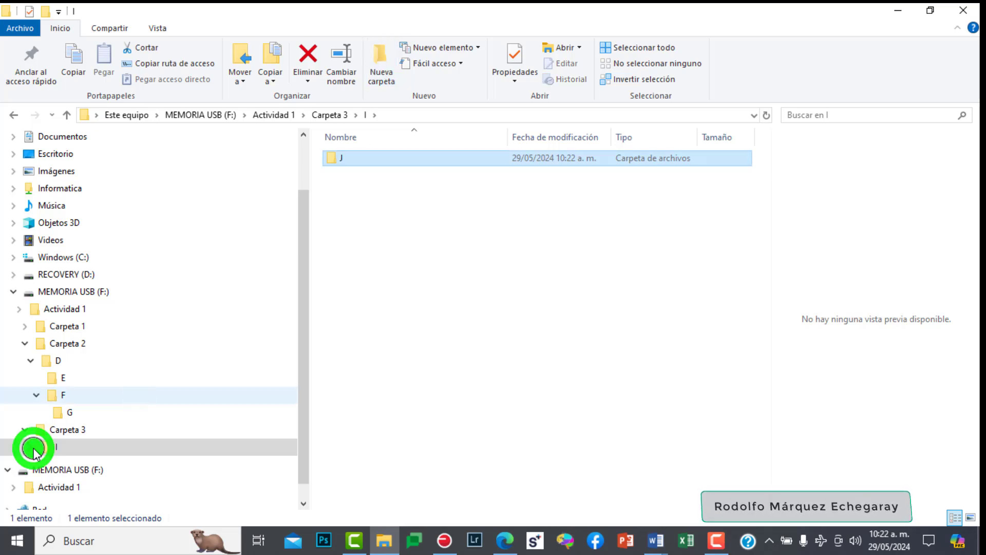
pyautogui.click(62, 464)
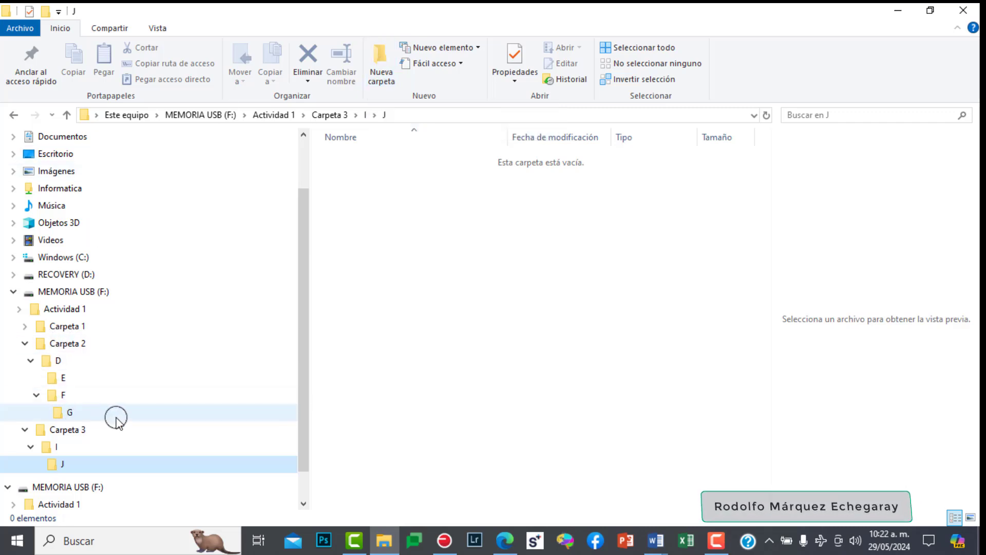
# Create a subfolder named "H" directly inside "Carpeta 3", beside folder "I".
pyautogui.click(93, 431)
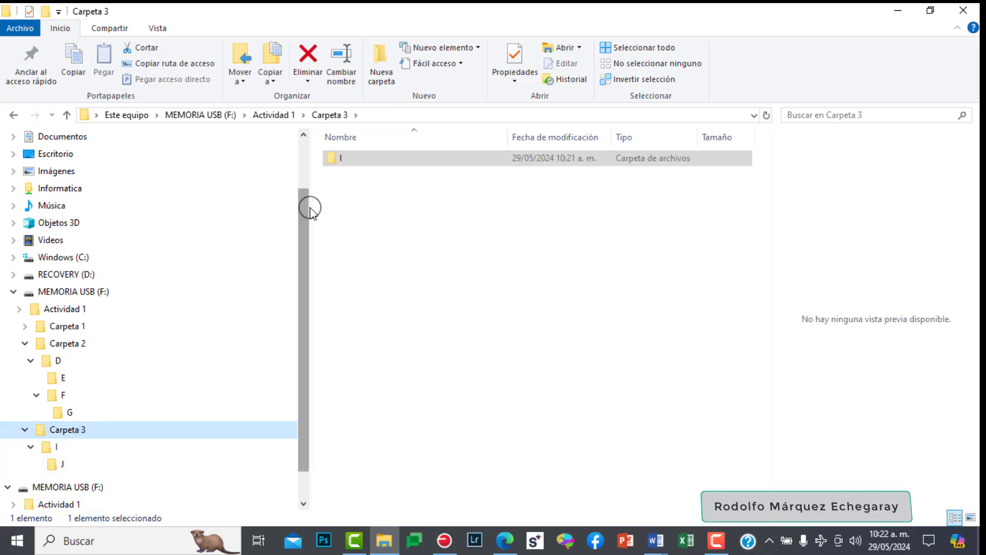
pyautogui.click(384, 59)
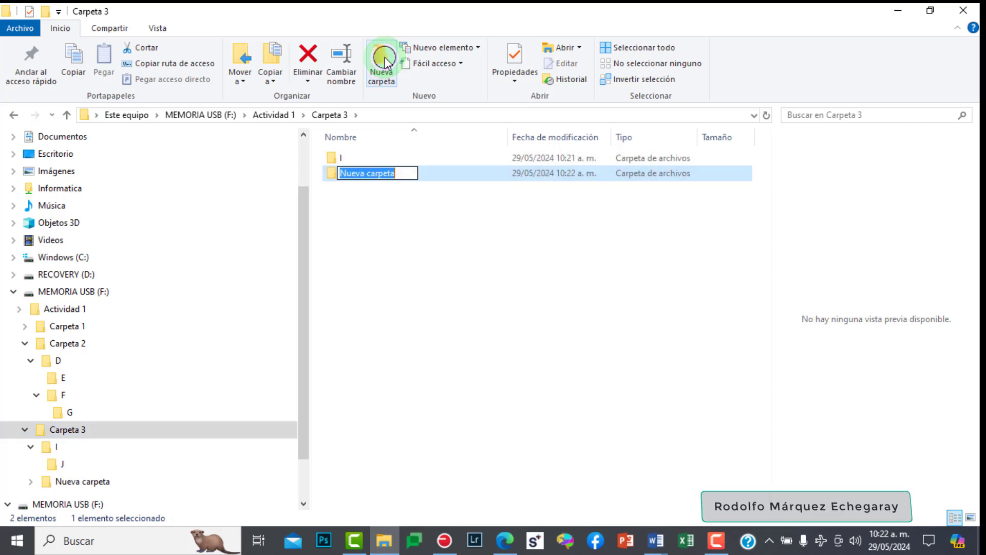
pyautogui.write('H')
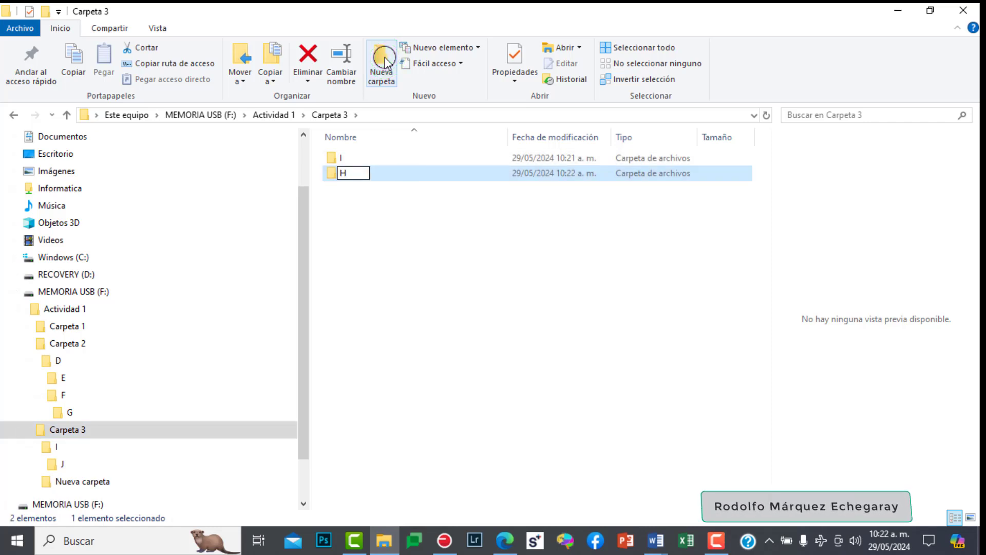
pyautogui.press('Return')
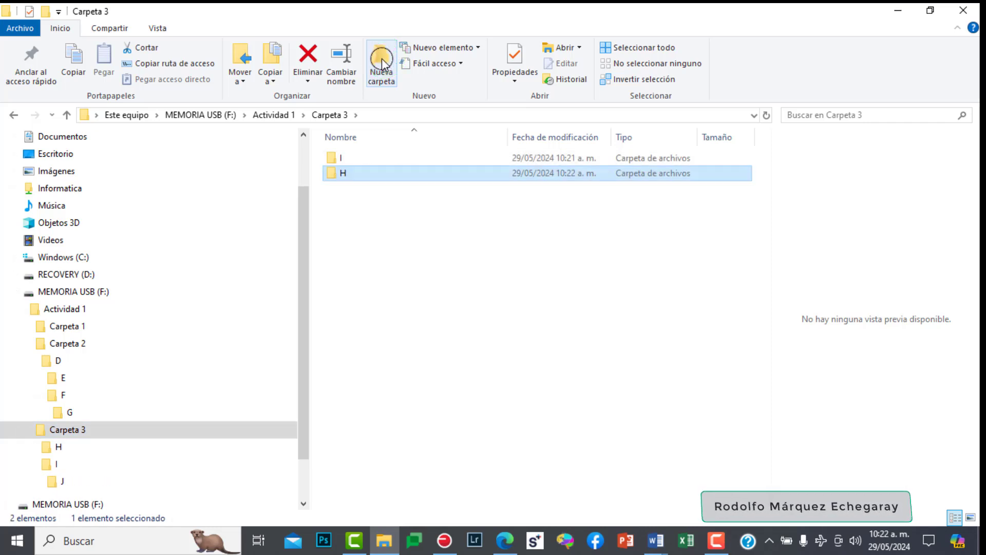
pyautogui.click(88, 434)
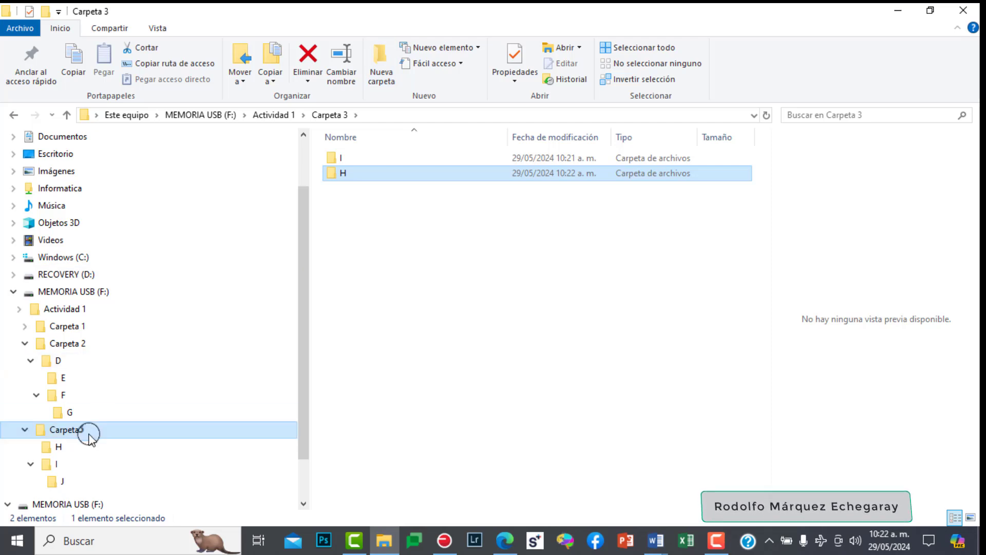
# Move folder "I" with its subfolder into folder "H", and expand "H" and "I" in the folder tree.
pyautogui.click(63, 464)
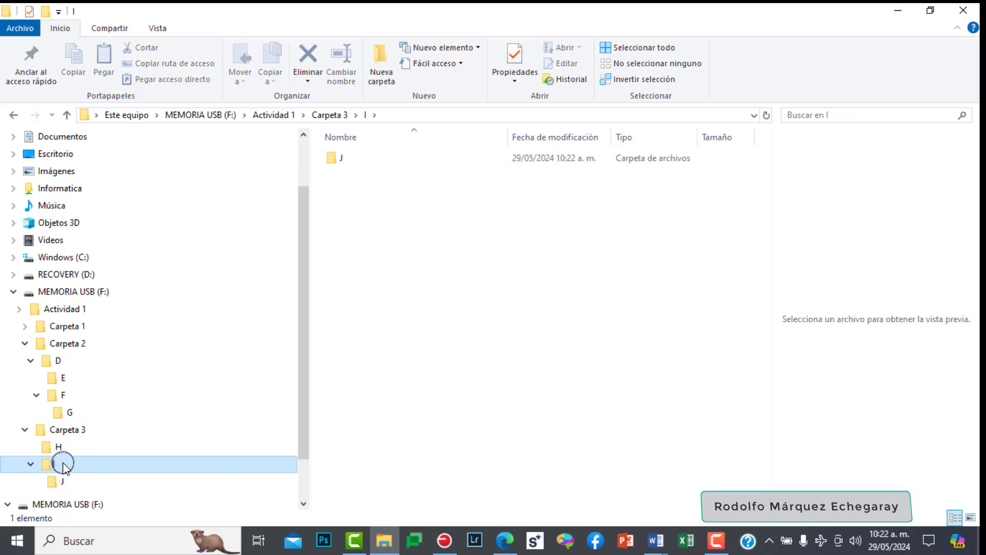
pyautogui.moveTo(62, 464); pyautogui.dragTo(60, 449)
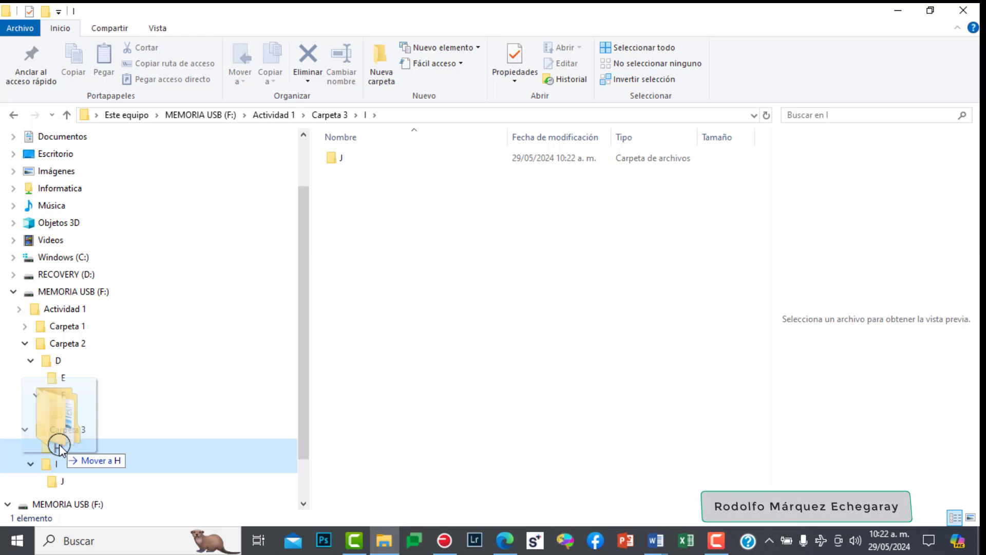
pyautogui.moveTo(60, 448); pyautogui.dragTo(59, 447)
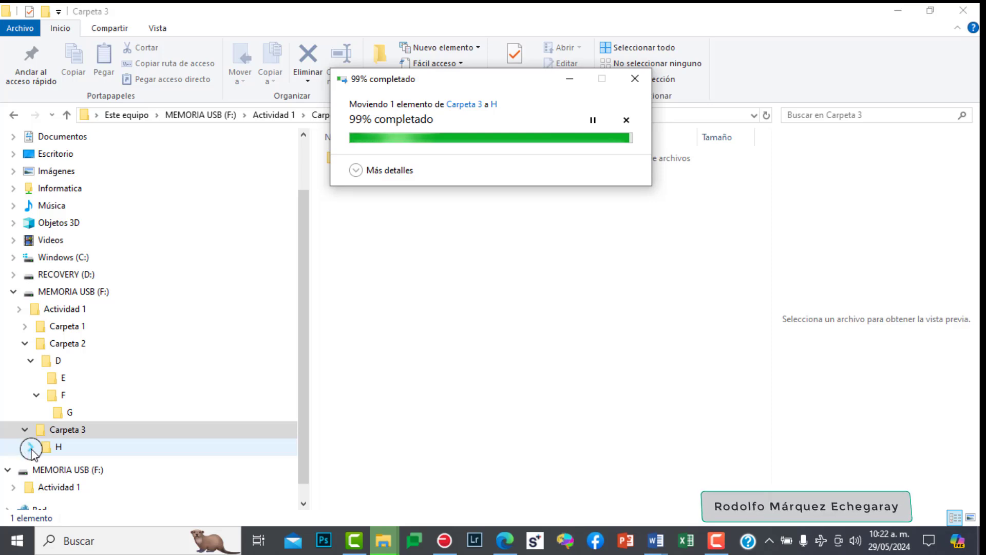
pyautogui.click(31, 451)
pyautogui.click(37, 464)
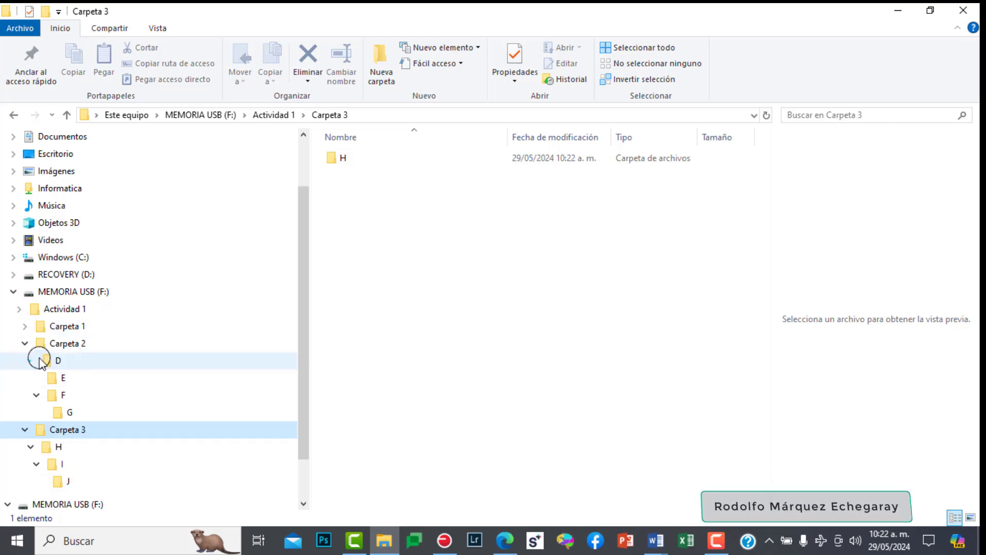
# Expand "Carpeta 1" and compare the complete folder tree with the structure in the Word assignment.
pyautogui.click(24, 326)
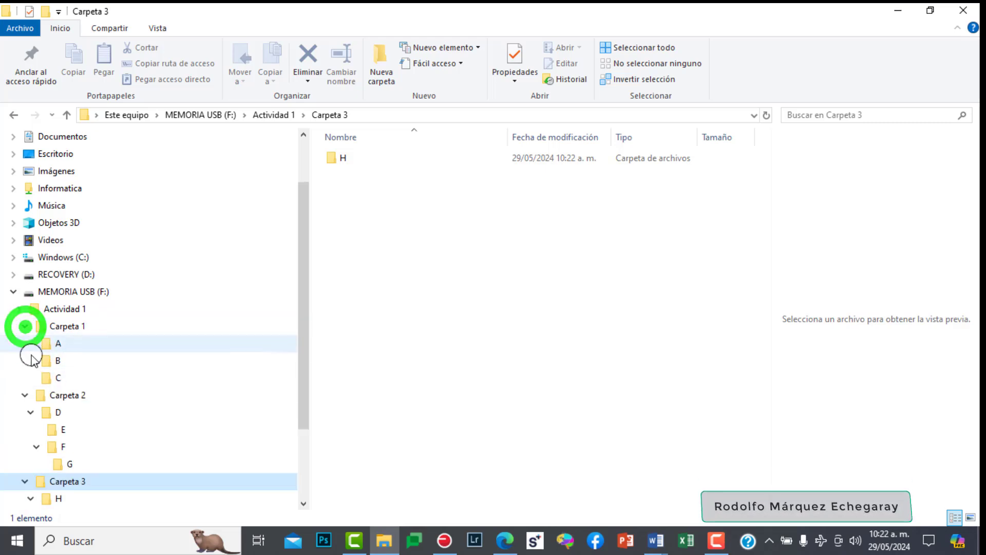
pyautogui.moveTo(306, 317); pyautogui.dragTo(305, 381)
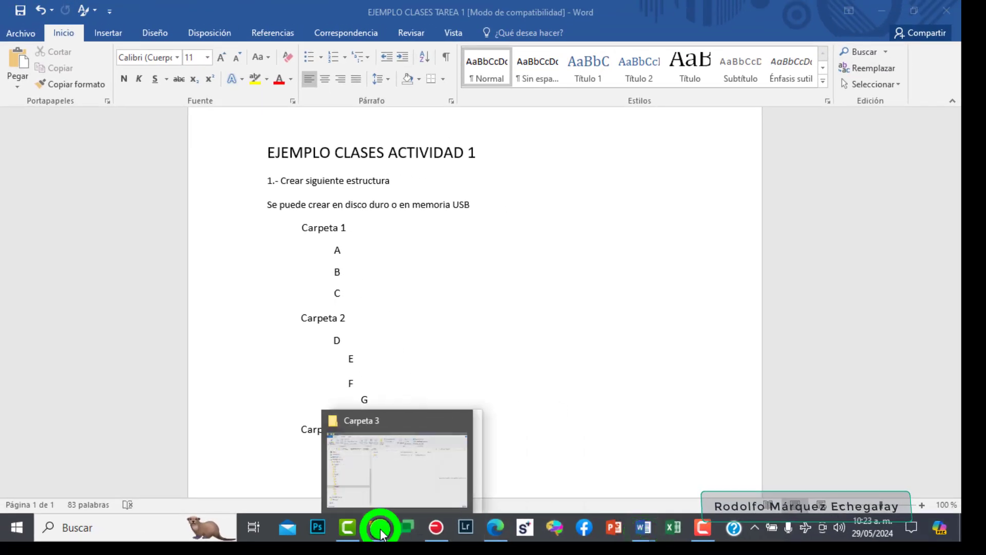
pyautogui.click(382, 534)
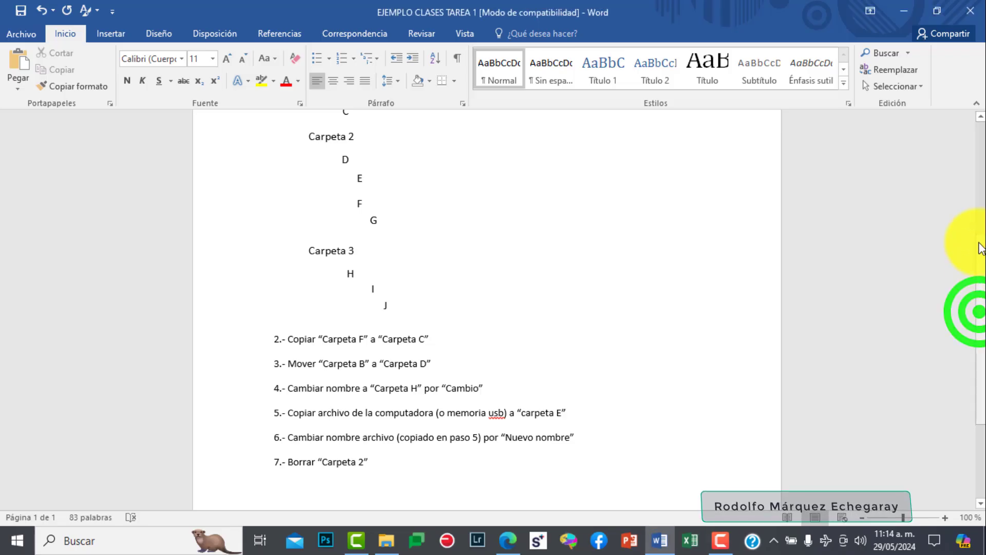
pyautogui.moveTo(981, 251); pyautogui.dragTo(982, 193)
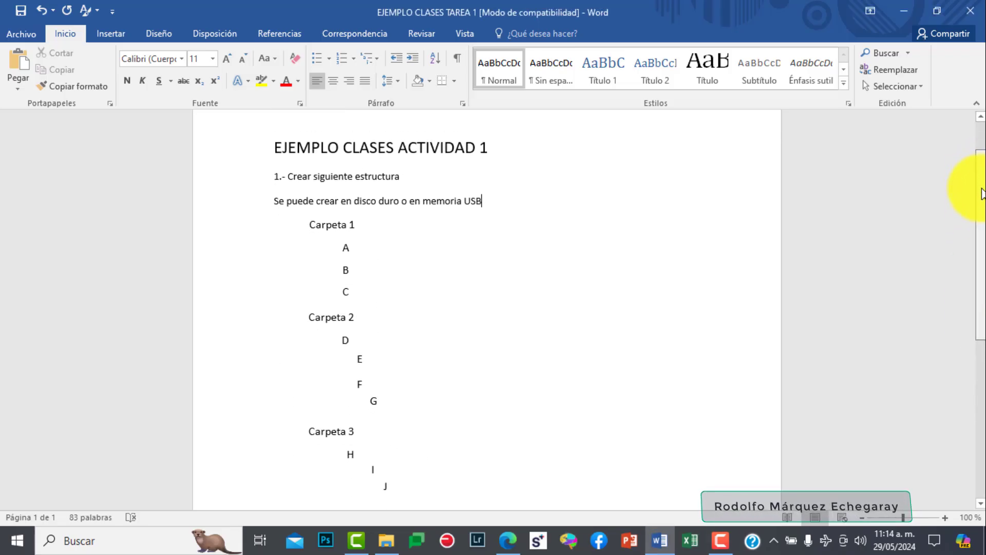
# Change task 7 of the Word assignment so that the folder to delete is "Carpeta 3".
pyautogui.scroll(-1, 983, 194)
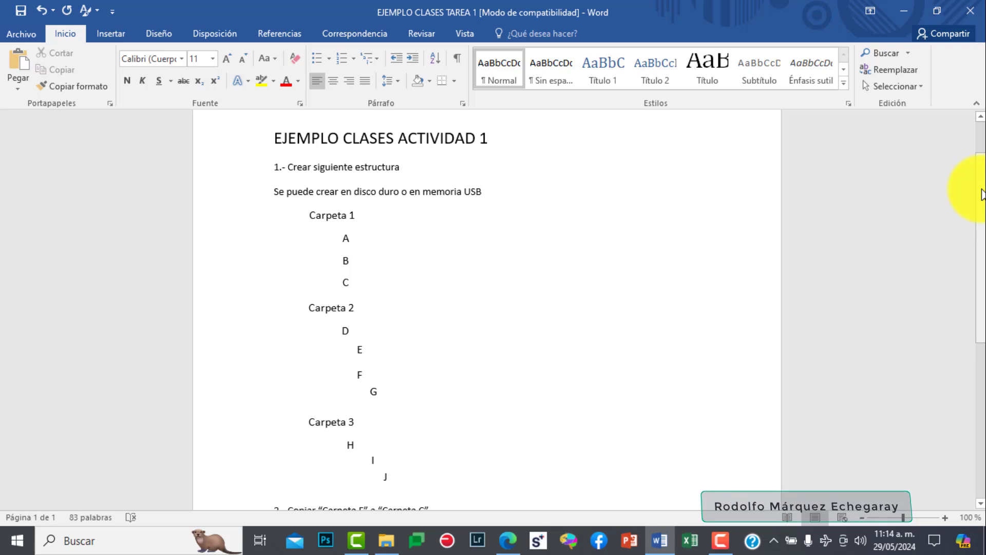
pyautogui.moveTo(982, 193); pyautogui.dragTo(982, 312)
pyautogui.scroll(-1, 982, 309)
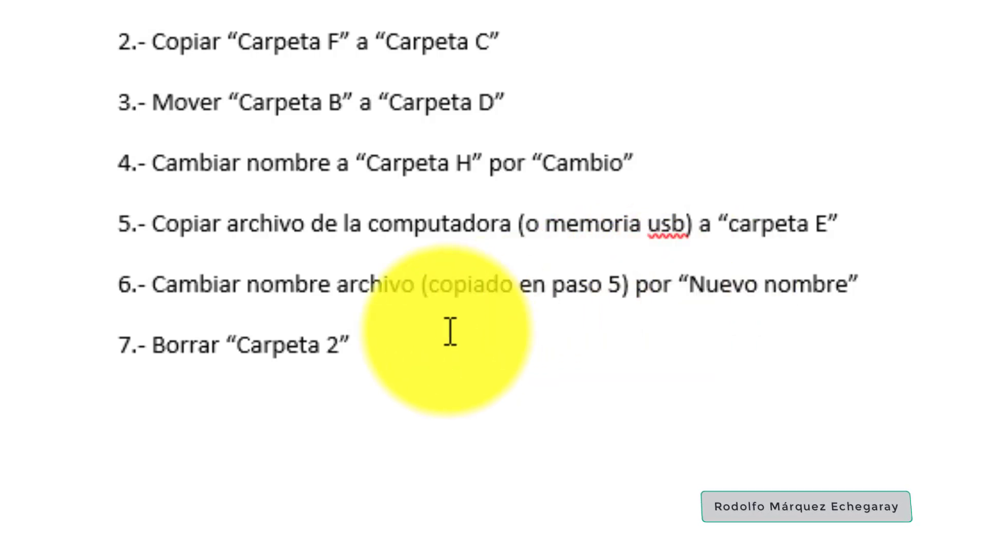
pyautogui.click(337, 339)
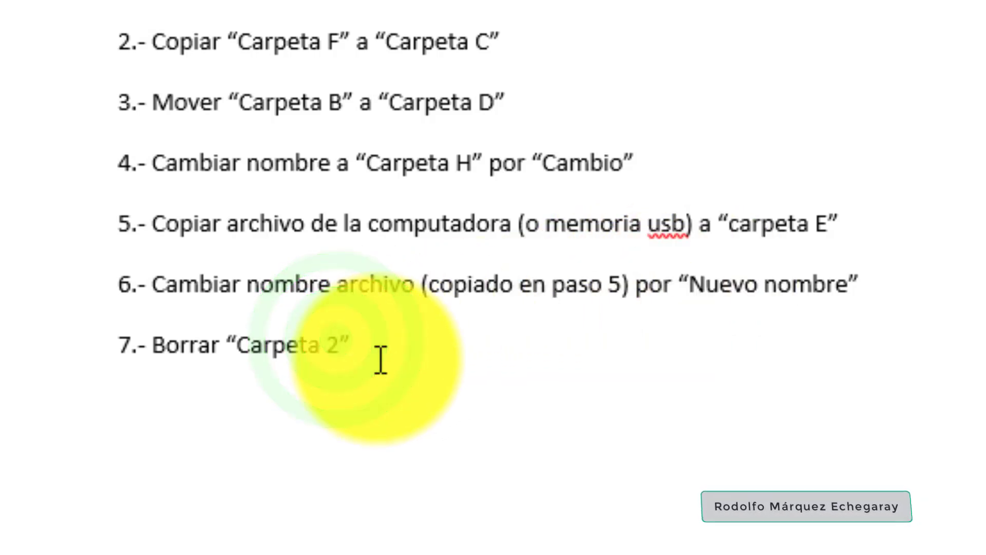
pyautogui.press('BackSpace')
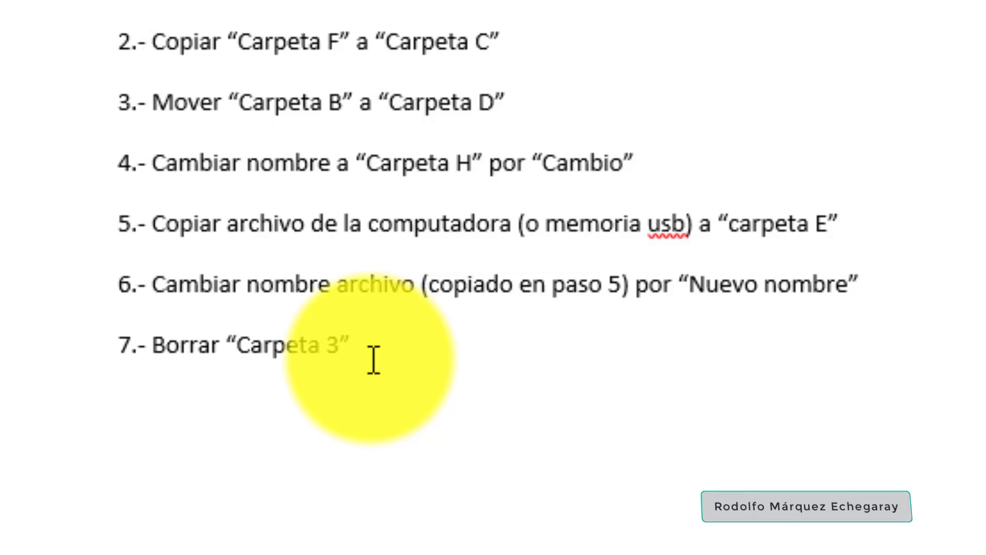
pyautogui.click(411, 408)
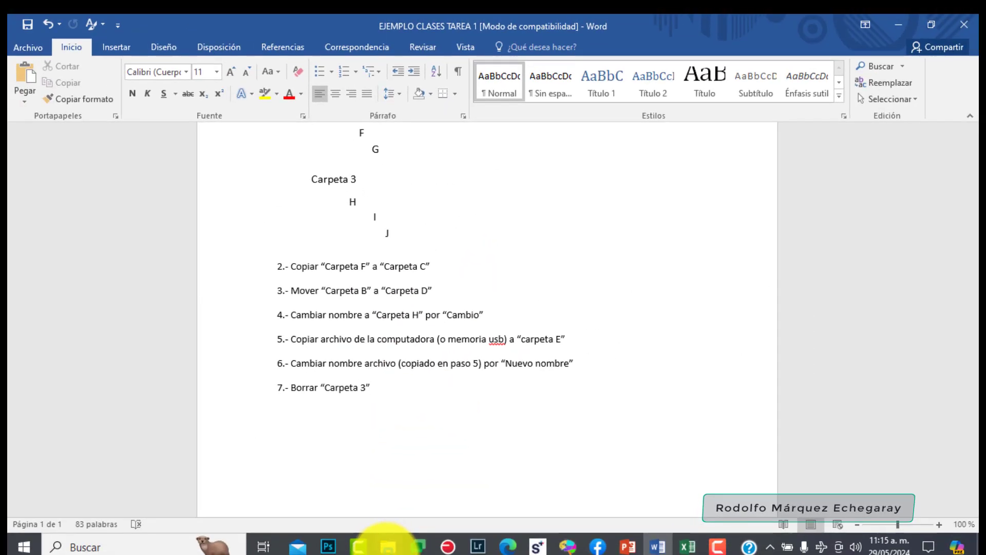
# Switch to File Explorer, copy folder "F" from "Carpeta 2" into folder "C" of "Carpeta 1", and expand "C" and the copied "F".
pyautogui.click(386, 546)
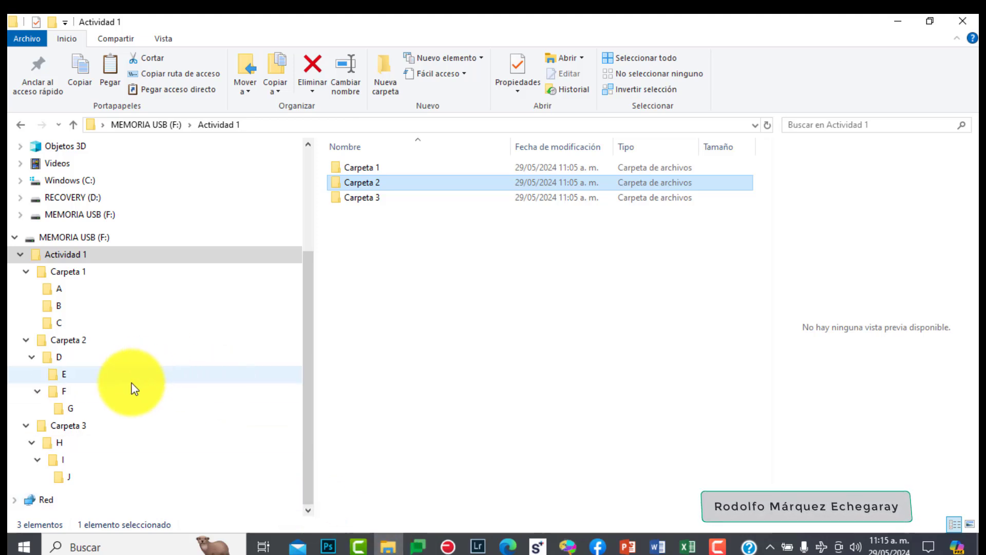
pyautogui.click(104, 392)
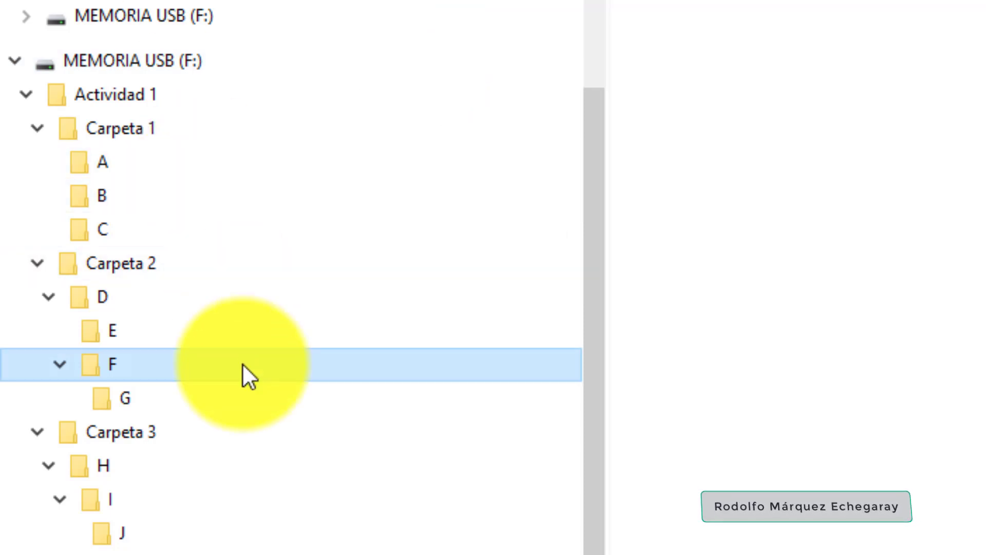
pyautogui.rightClick(243, 365)
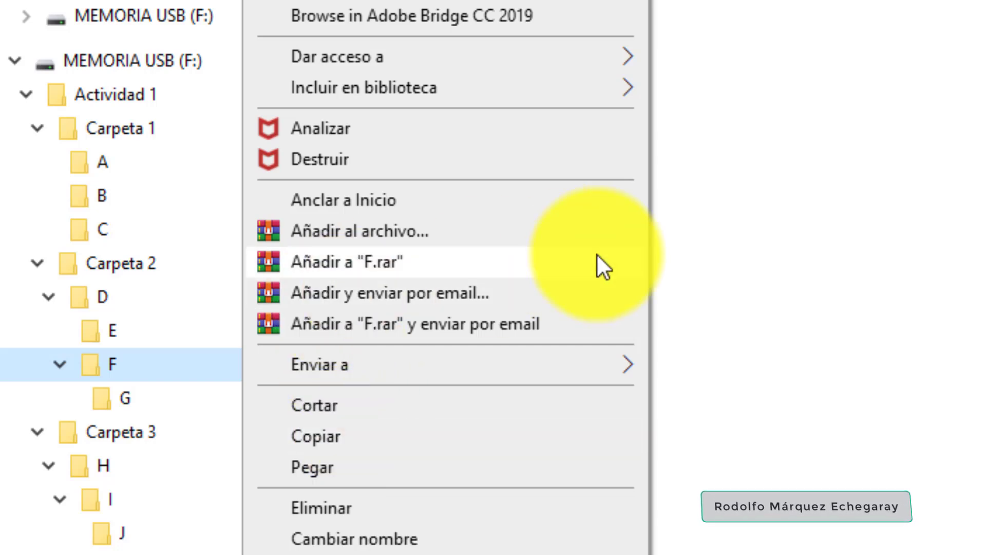
pyautogui.click(847, 449)
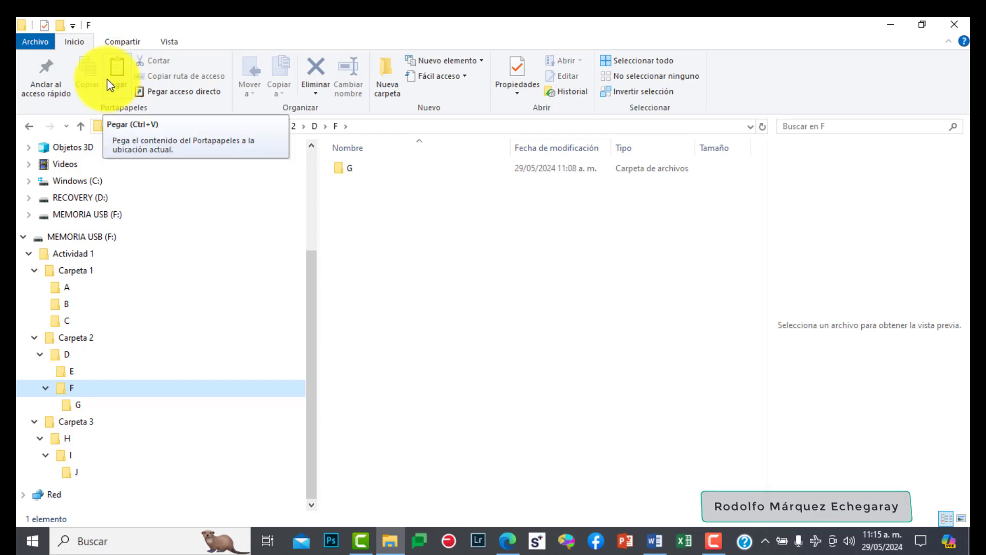
pyautogui.click(92, 76)
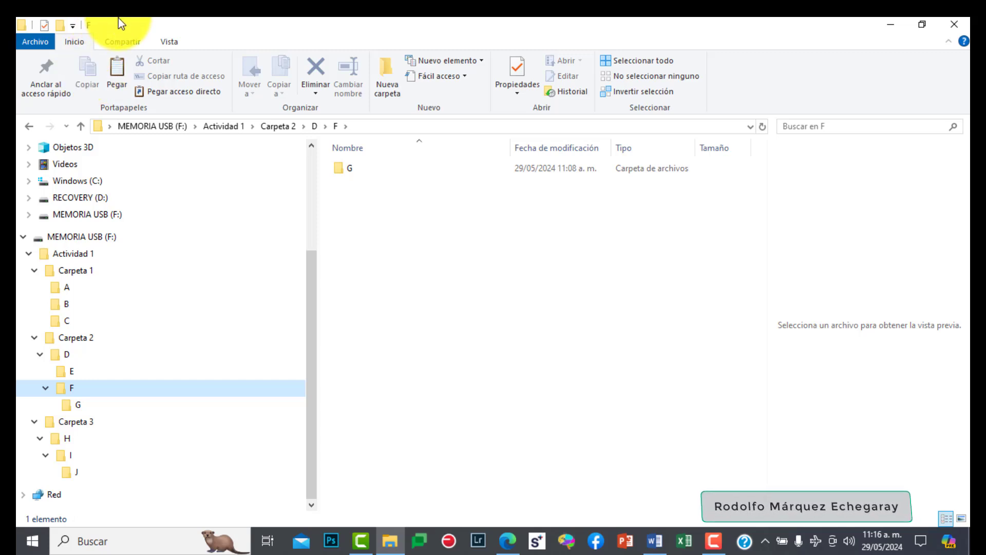
pyautogui.click(76, 322)
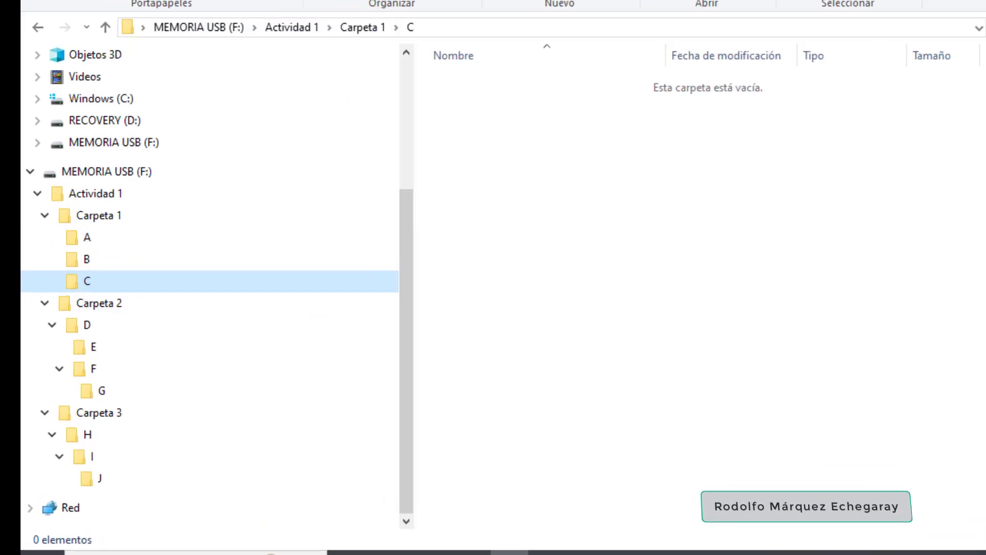
pyautogui.click(142, 0)
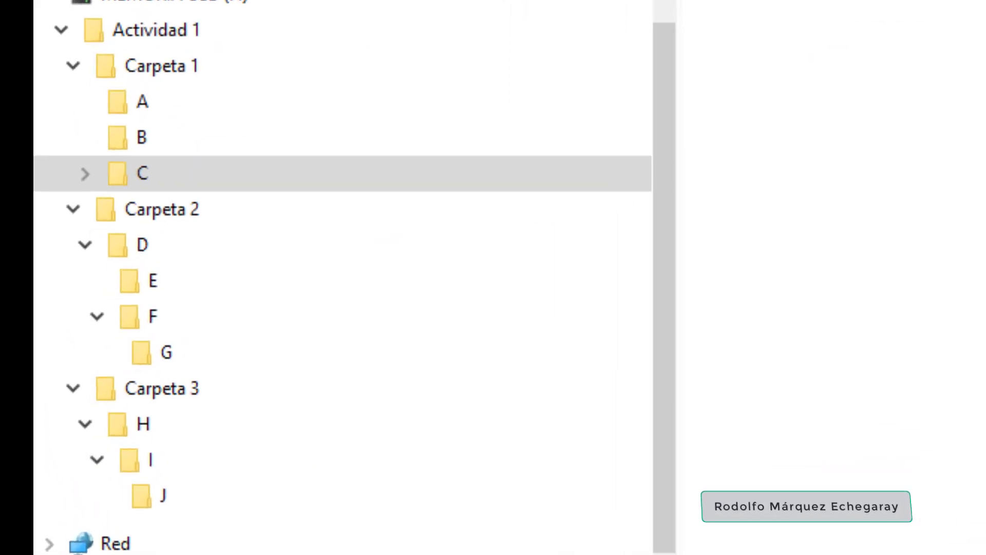
pyautogui.click(86, 173)
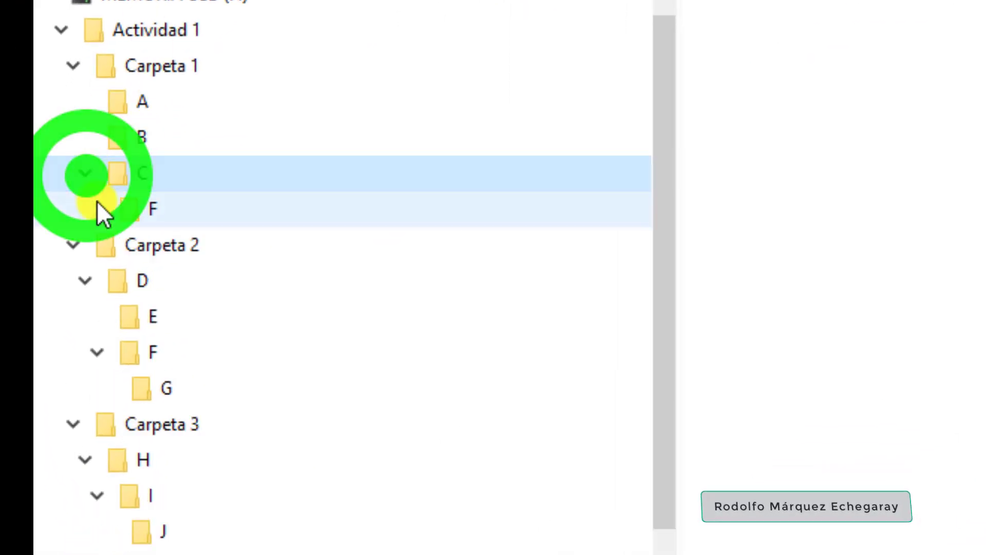
pyautogui.click(98, 208)
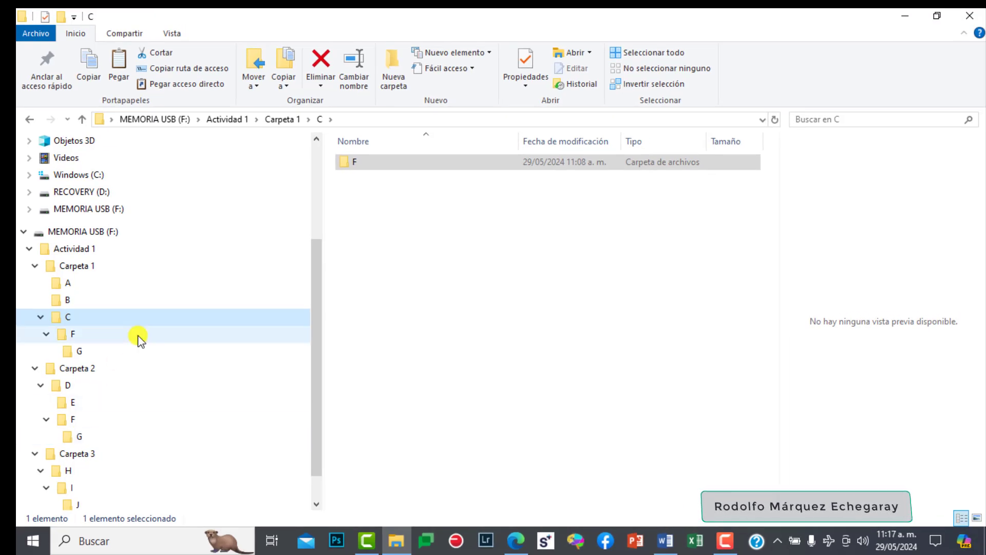
# Move folder "B" from "Carpeta 1" directly onto folder "D" in the folder tree, and undo the move.
pyautogui.click(90, 300)
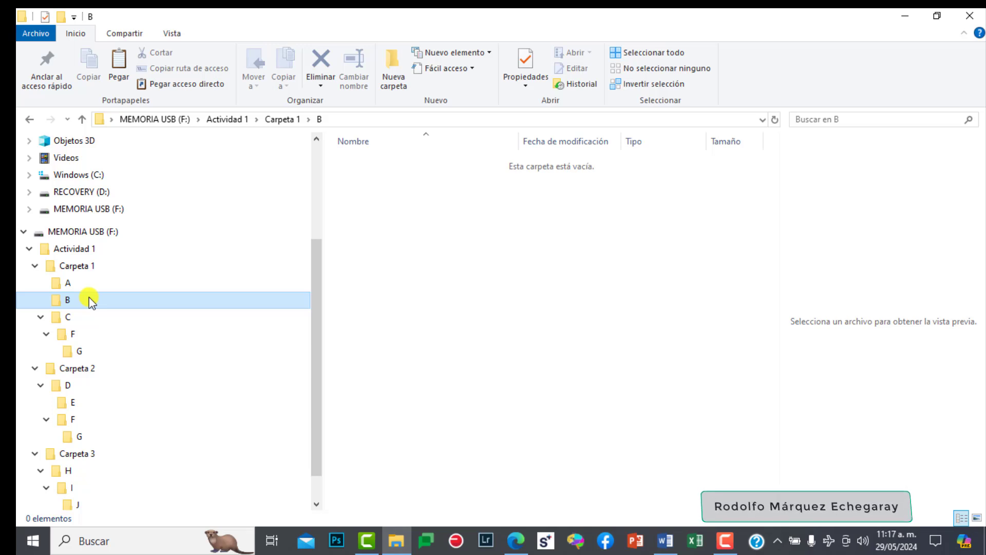
pyautogui.moveTo(88, 297); pyautogui.dragTo(67, 386)
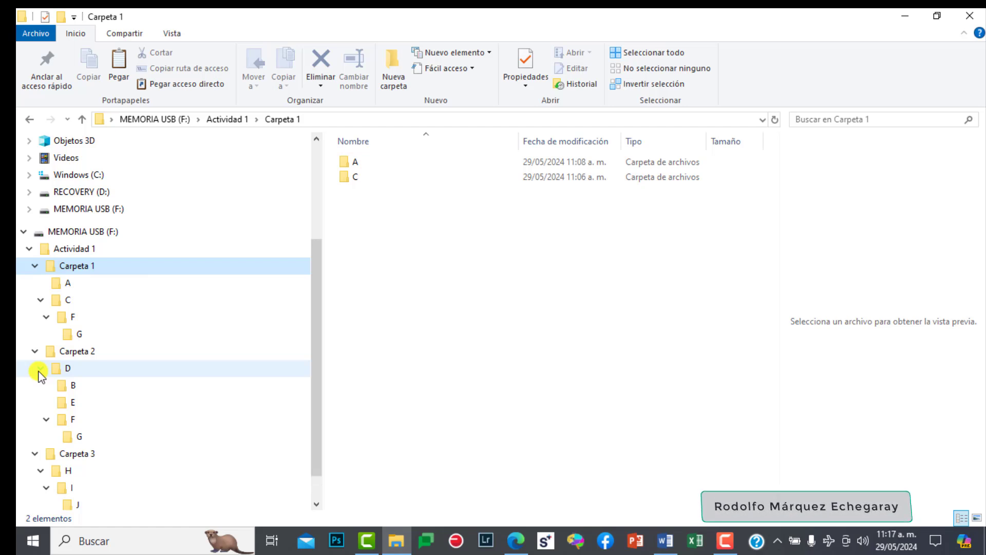
pyautogui.hotkey('ctrl', 'v')
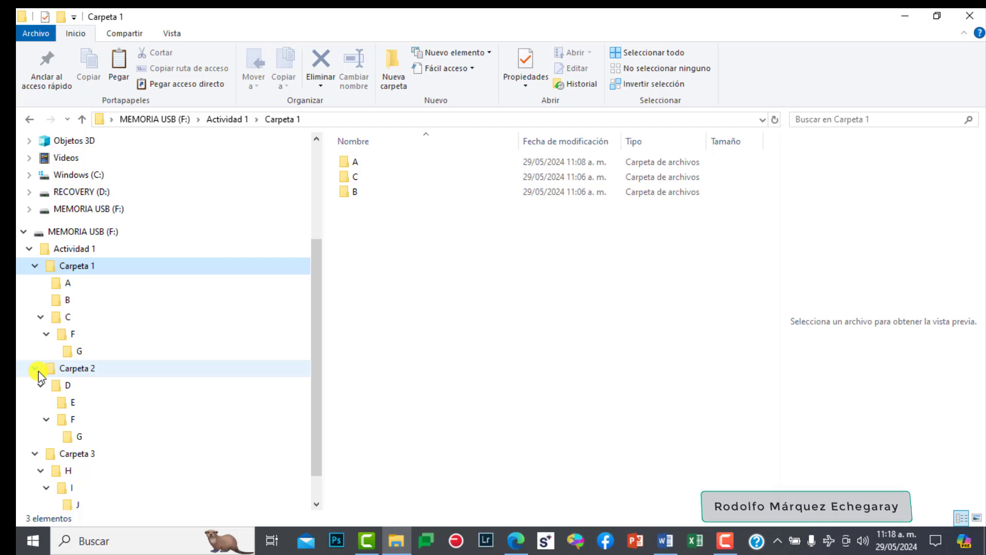
# Cut folder "B" from "Carpeta 1" and paste it into folder "D" of "Carpeta 2".
pyautogui.click(72, 301)
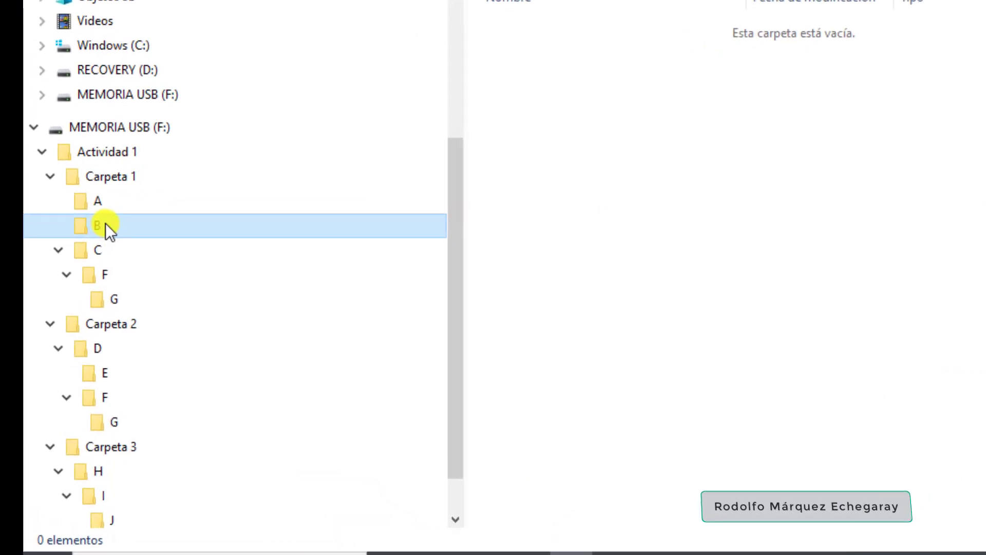
pyautogui.rightClick(106, 223)
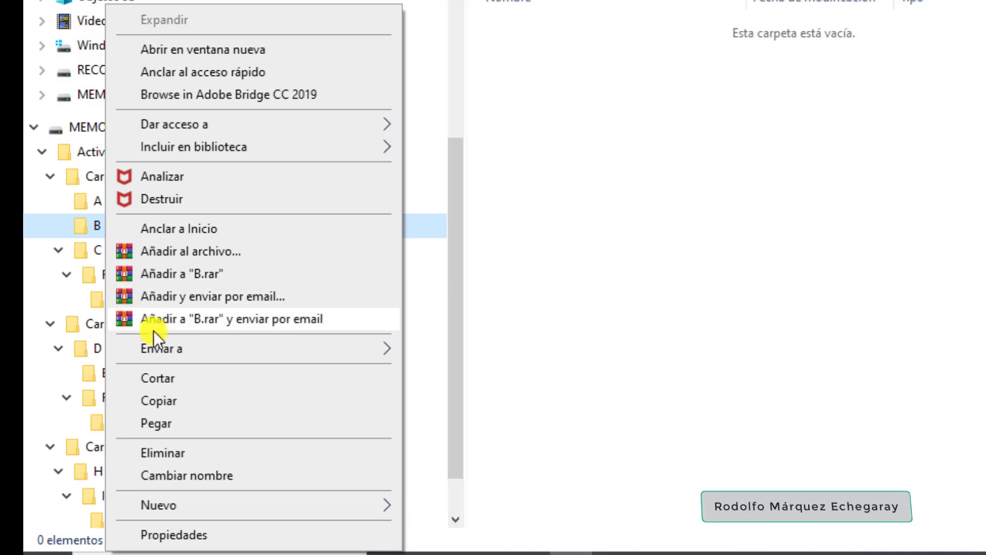
pyautogui.click(168, 377)
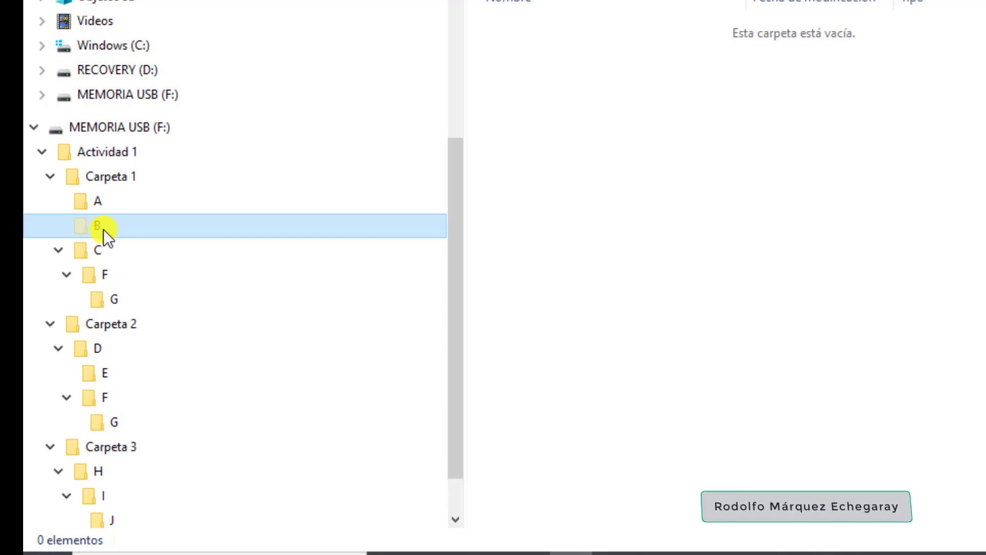
pyautogui.click(99, 351)
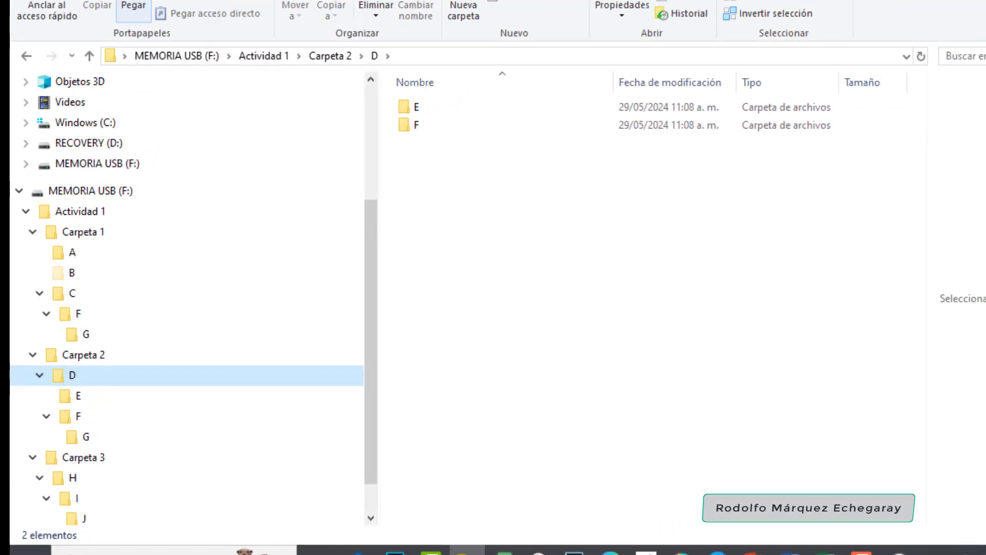
pyautogui.click(134, 6)
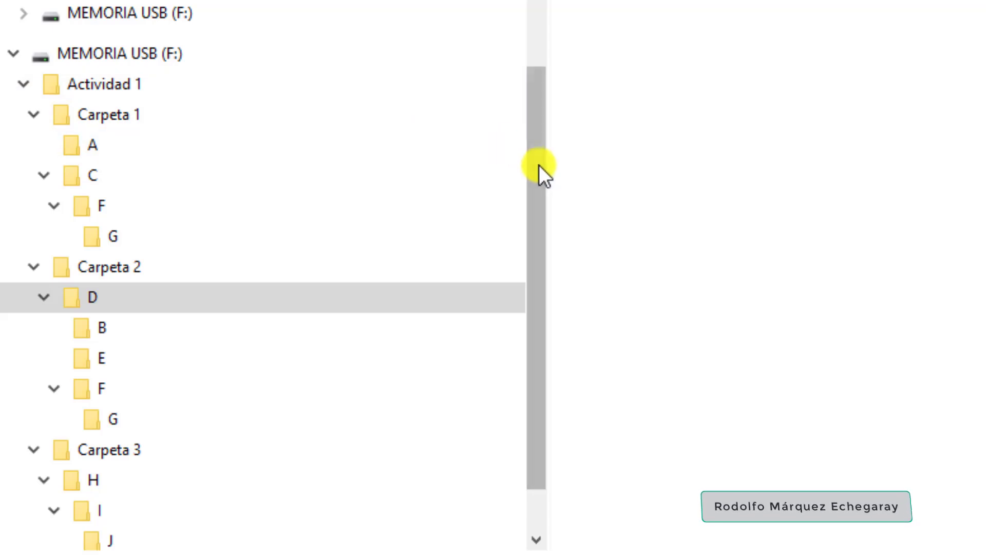
# Rename folder "H" inside "Carpeta 3" as "Cambio".
pyautogui.moveTo(538, 170); pyautogui.dragTo(514, 241)
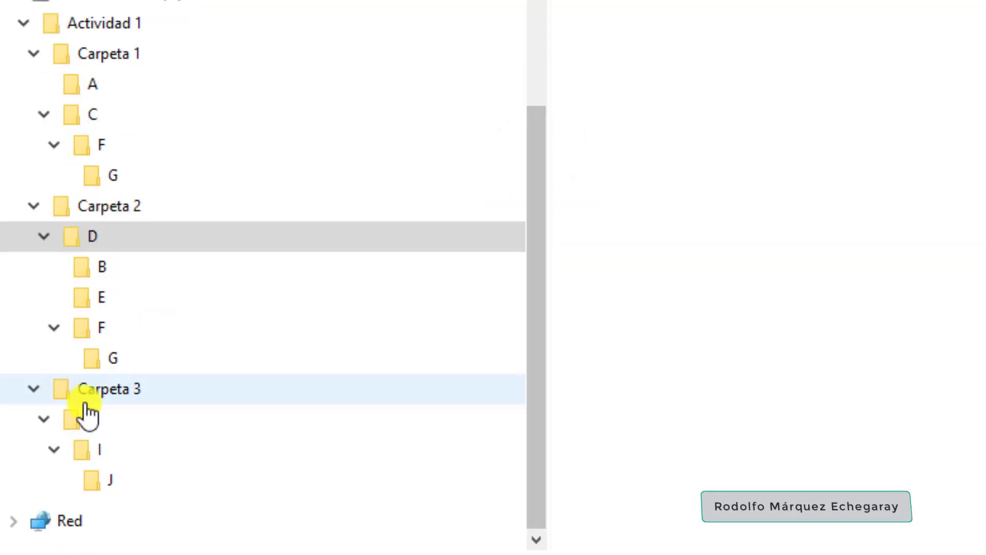
pyautogui.click(97, 419)
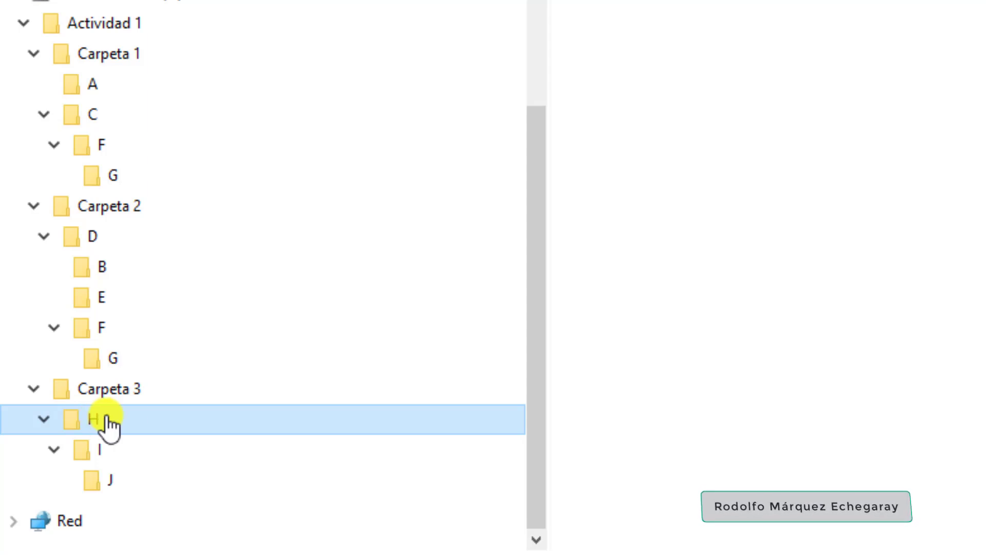
pyautogui.rightClick(151, 413)
pyautogui.click(298, 324)
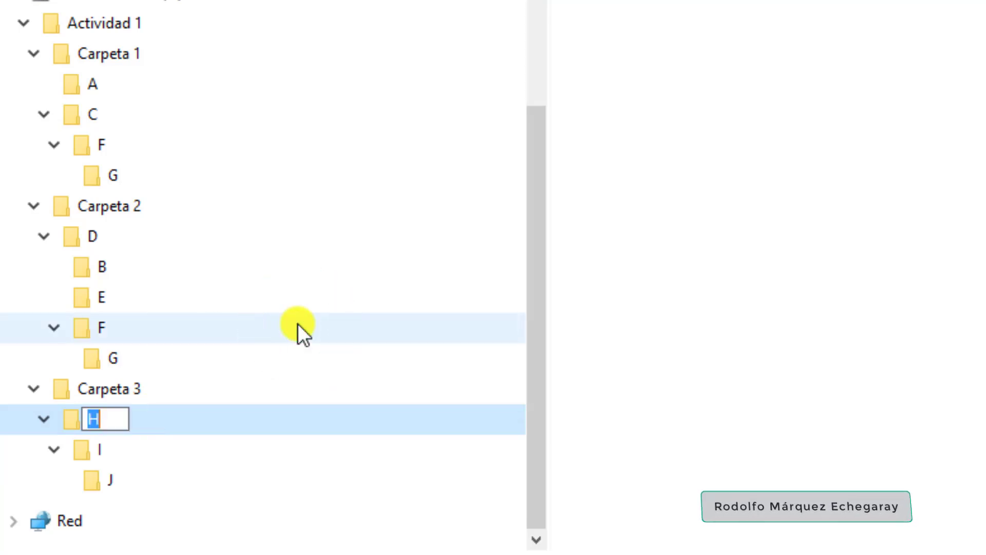
pyautogui.write('cAMBIO')
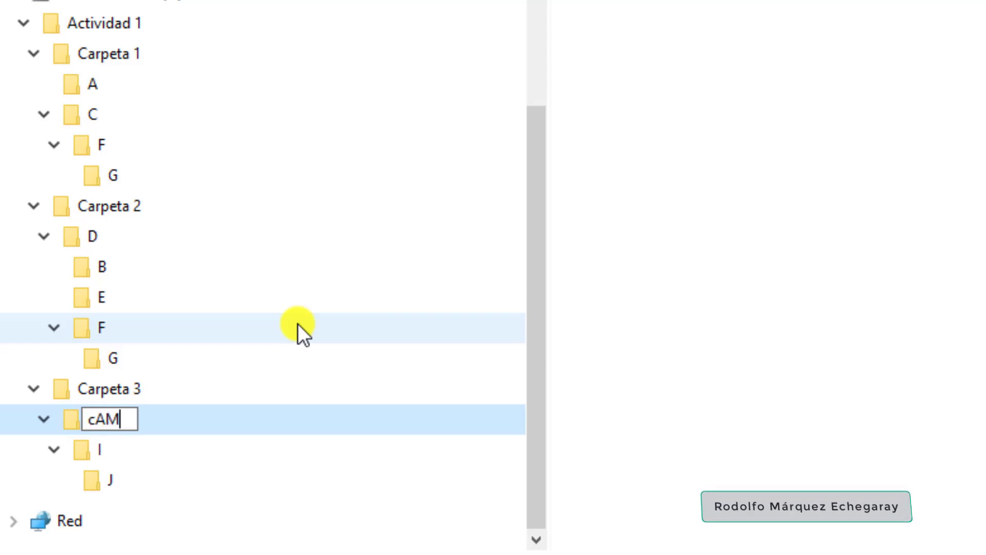
pyautogui.press('BackSpace')
pyautogui.press('BackSpace')
pyautogui.press('BackSpace')
pyautogui.press('BackSpace')
pyautogui.press('BackSpace')
pyautogui.press('BackSpace')
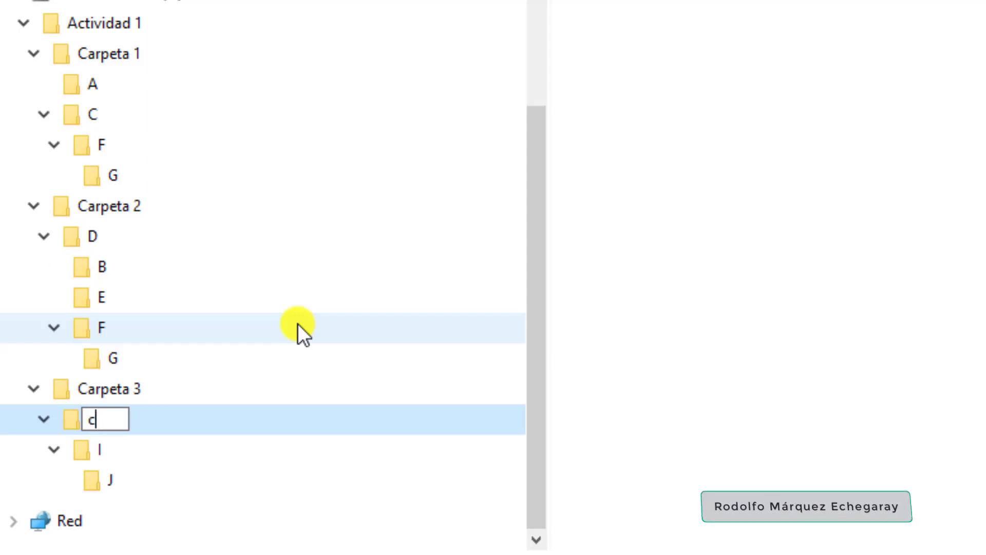
pyautogui.write('Cambio')
pyautogui.press('Escape')
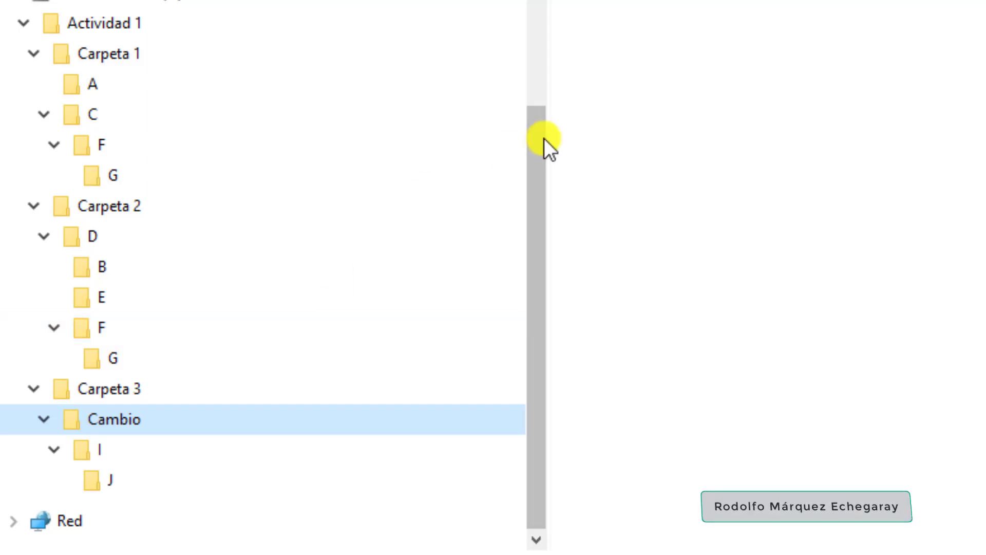
# Copy the image "GUANAJUATO" from Imágenes and paste it into folder "E" inside folder "D" of "Carpeta 2".
pyautogui.moveTo(537, 178); pyautogui.dragTo(521, 10)
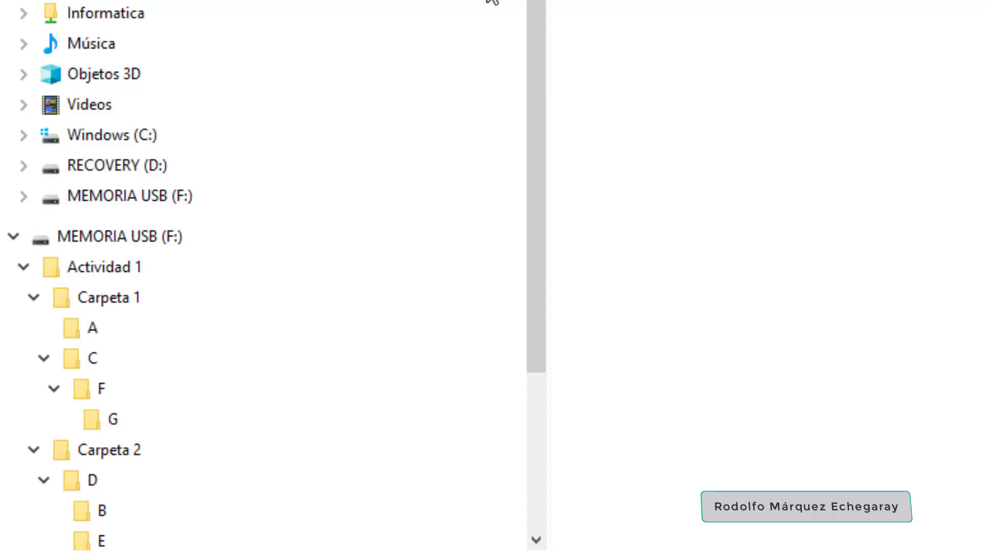
pyautogui.click(123, 205)
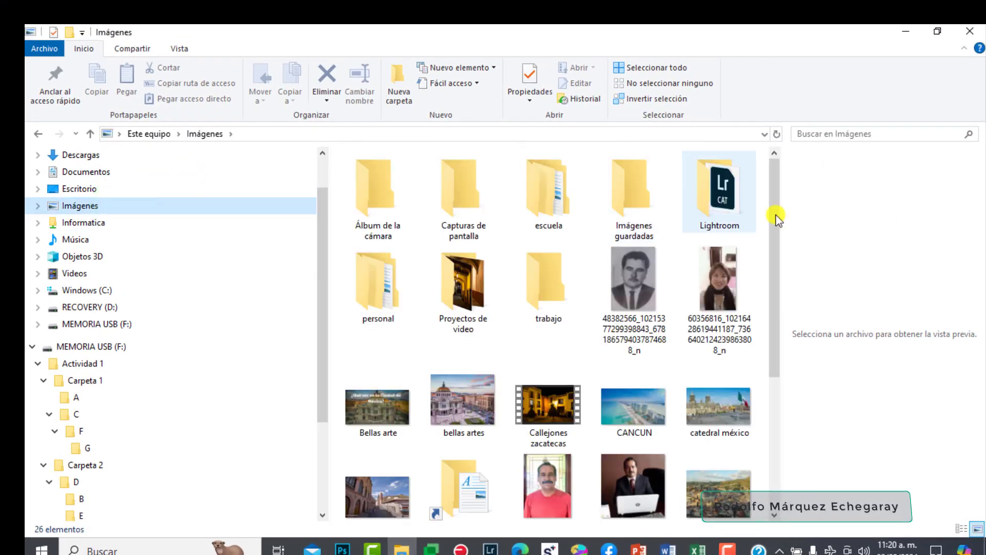
pyautogui.moveTo(776, 222); pyautogui.dragTo(768, 323)
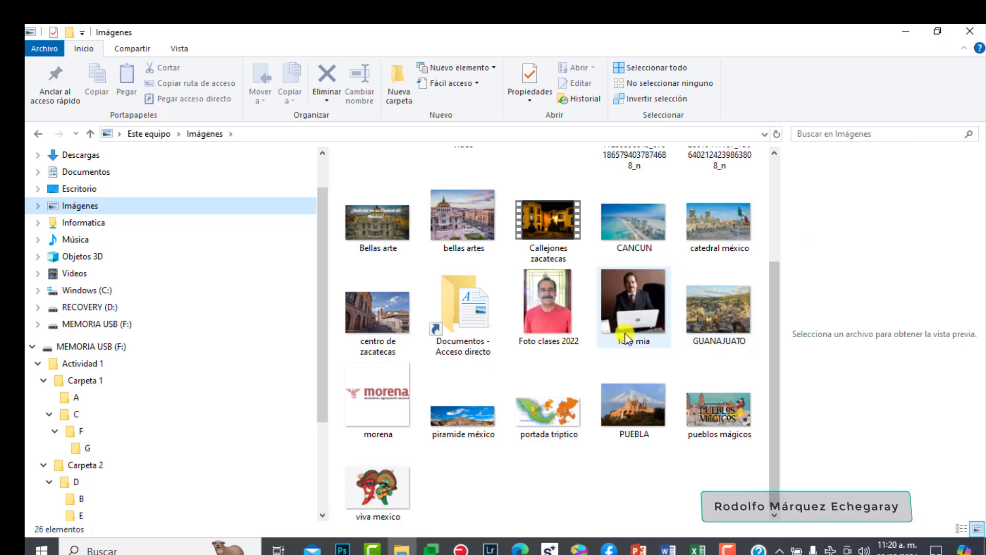
pyautogui.click(719, 307)
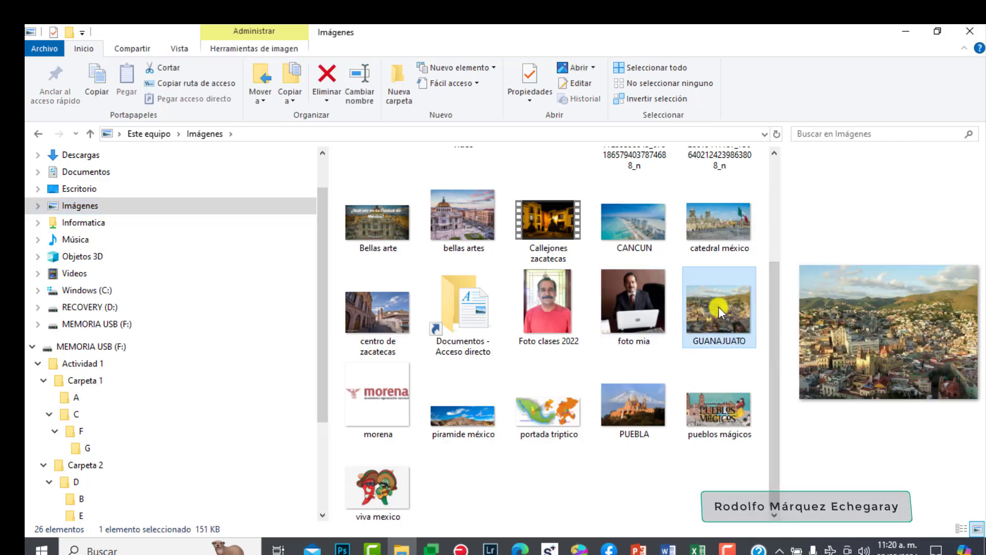
pyautogui.rightClick(720, 307)
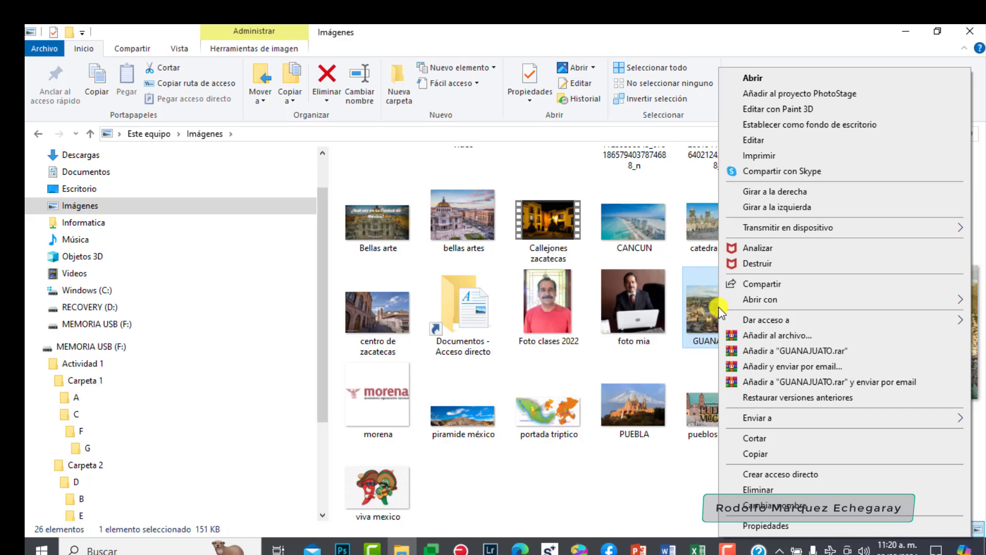
pyautogui.click(785, 455)
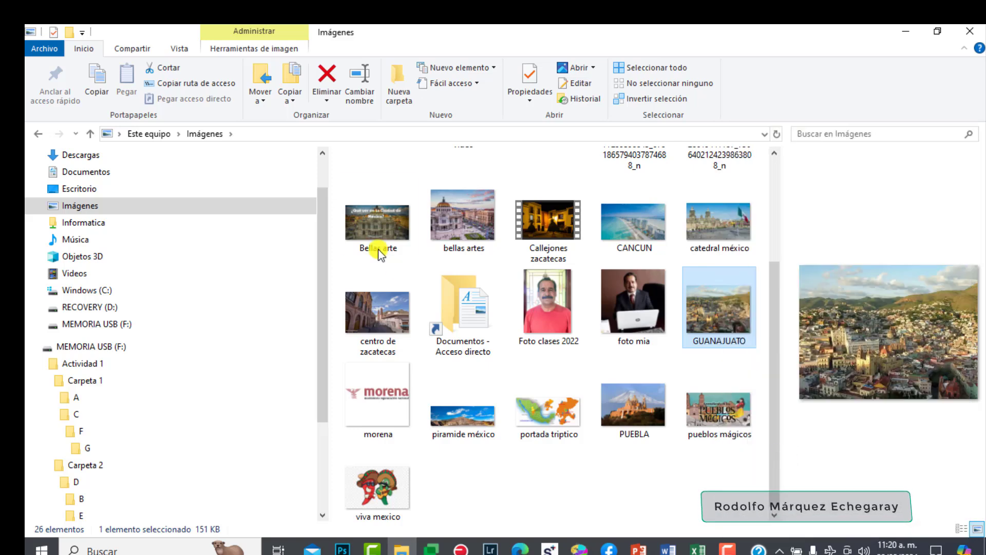
pyautogui.click(100, 83)
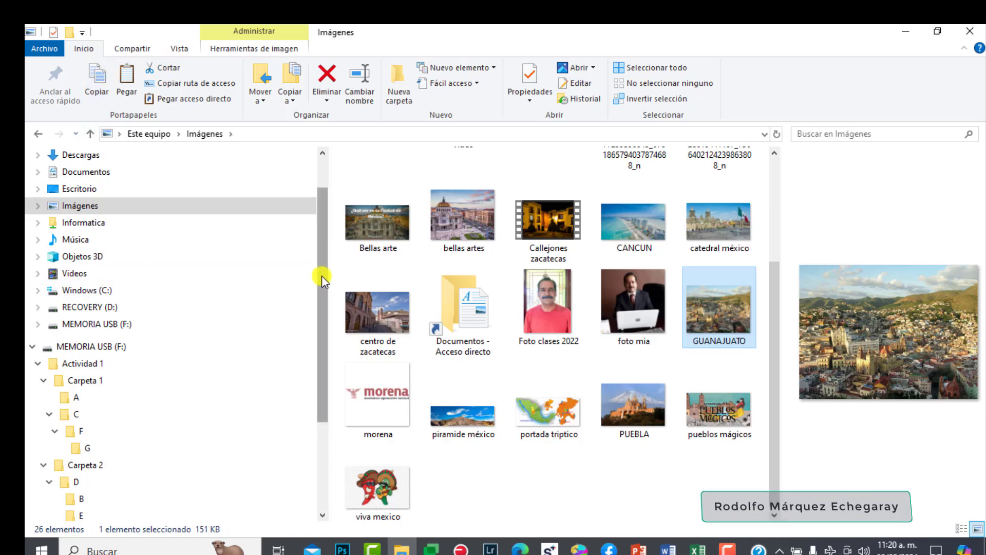
pyautogui.moveTo(322, 277); pyautogui.dragTo(276, 346)
pyautogui.click(94, 414)
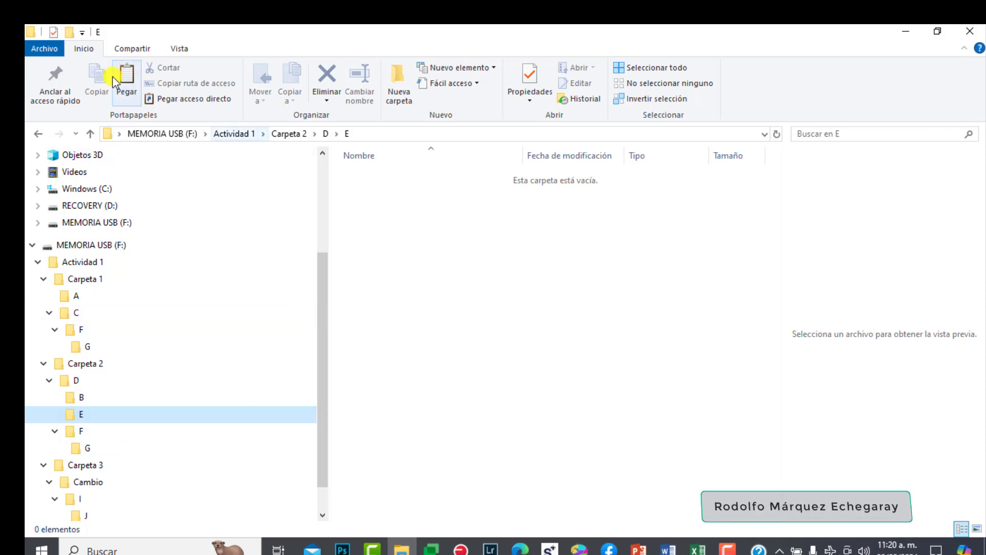
pyautogui.click(129, 76)
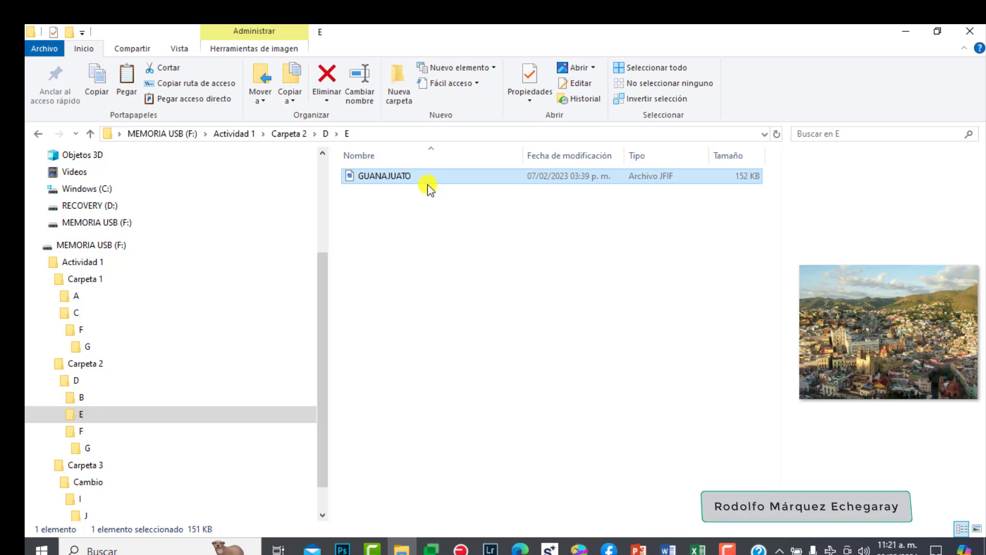
# Rename the "GUANAJUATO" image in folder "E" as "Nuevo nombre".
pyautogui.click(432, 177)
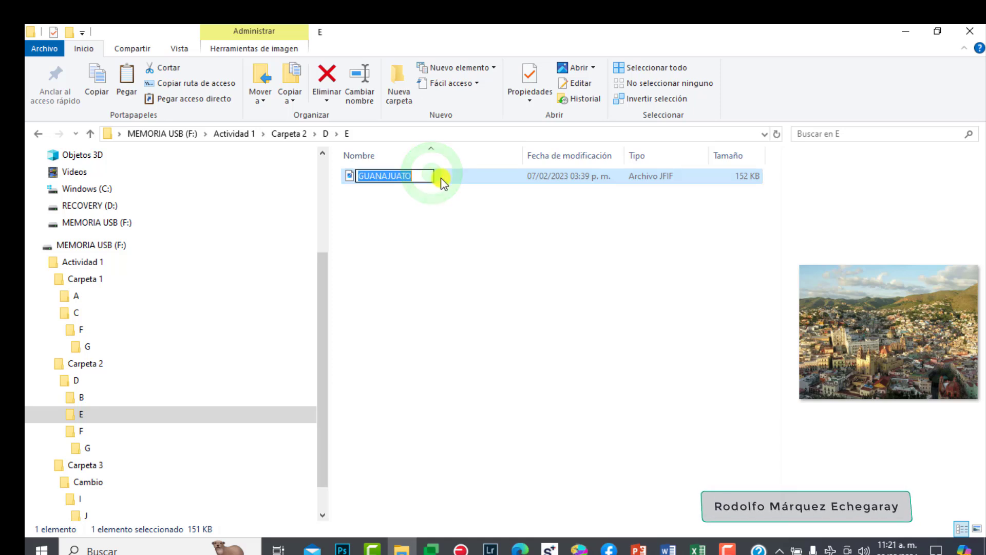
pyautogui.click(451, 178)
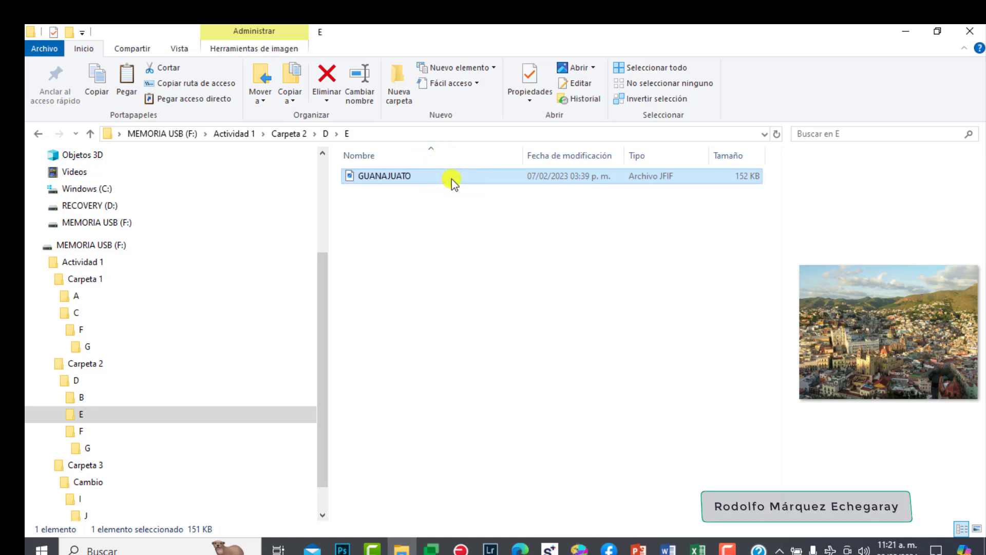
pyautogui.rightClick(452, 183)
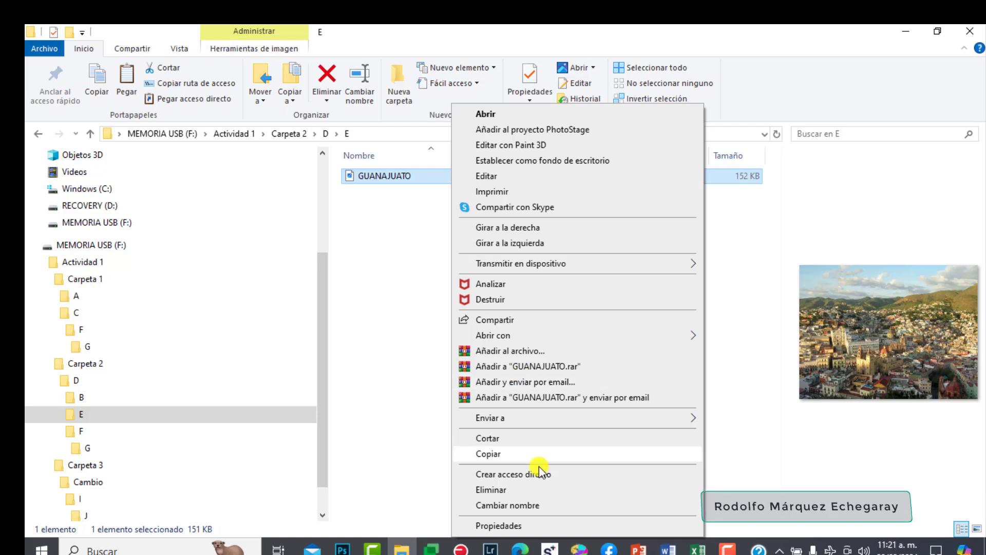
pyautogui.click(542, 504)
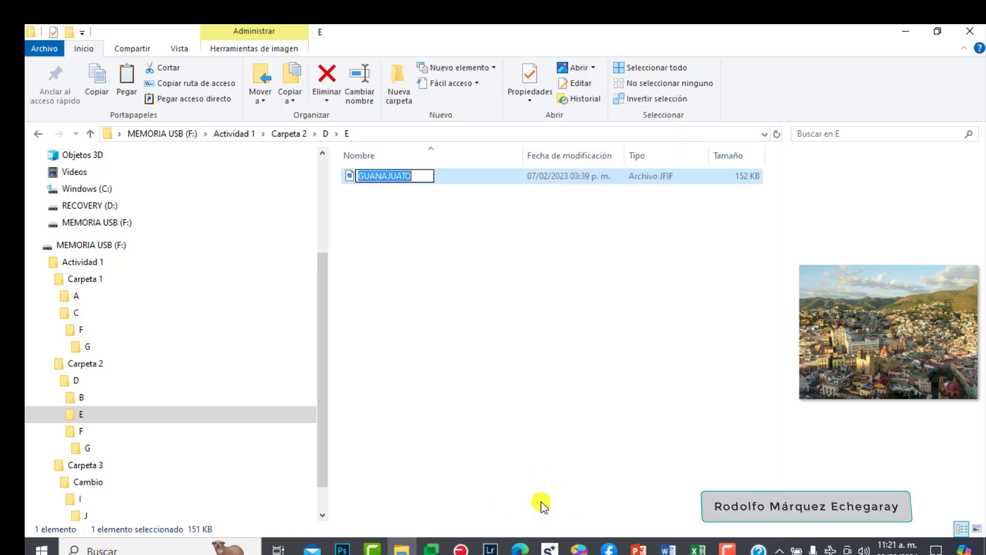
pyautogui.write('Nuevo nombre')
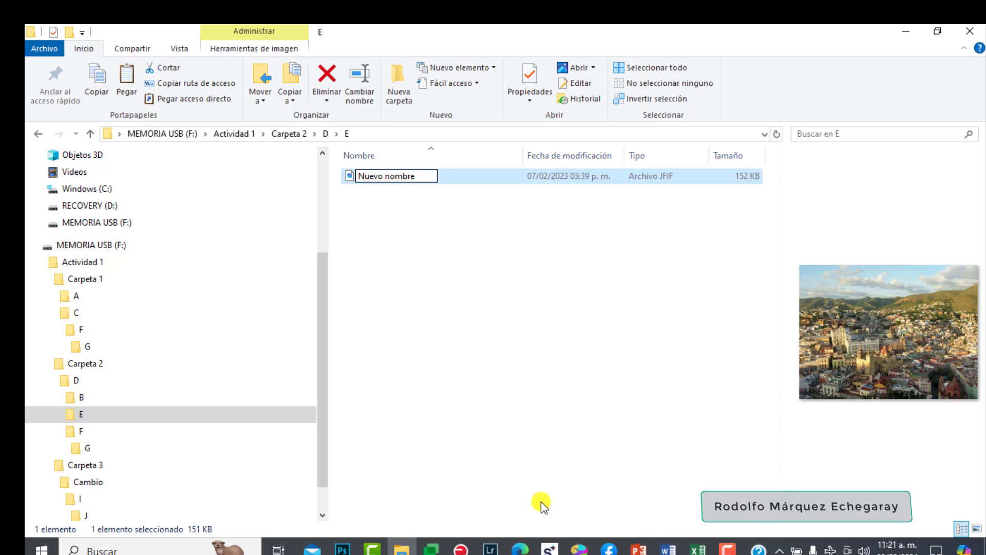
pyautogui.press('Return')
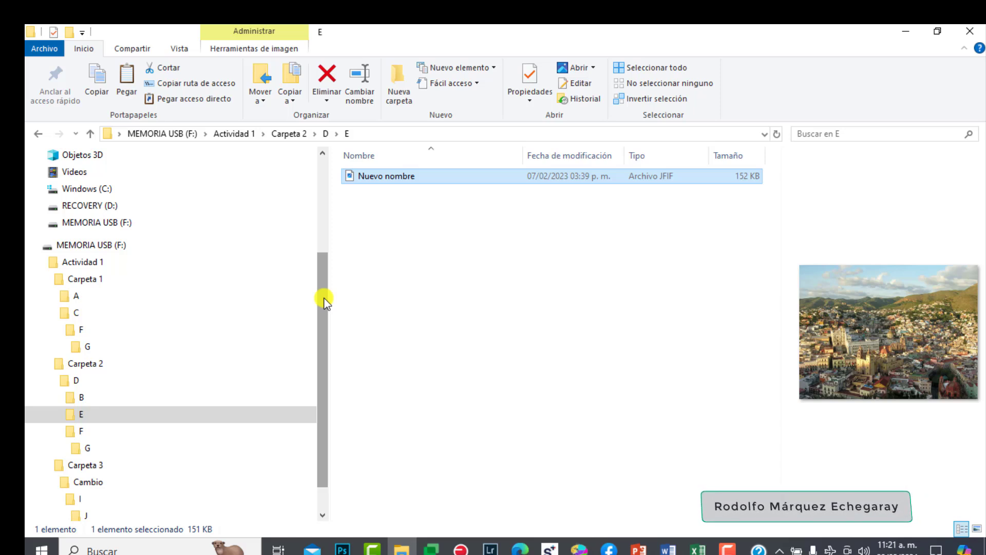
# Permanently delete "Carpeta 3" from "Actividad 1" on the USB drive, confirming the deletion.
pyautogui.moveTo(323, 300); pyautogui.dragTo(325, 352)
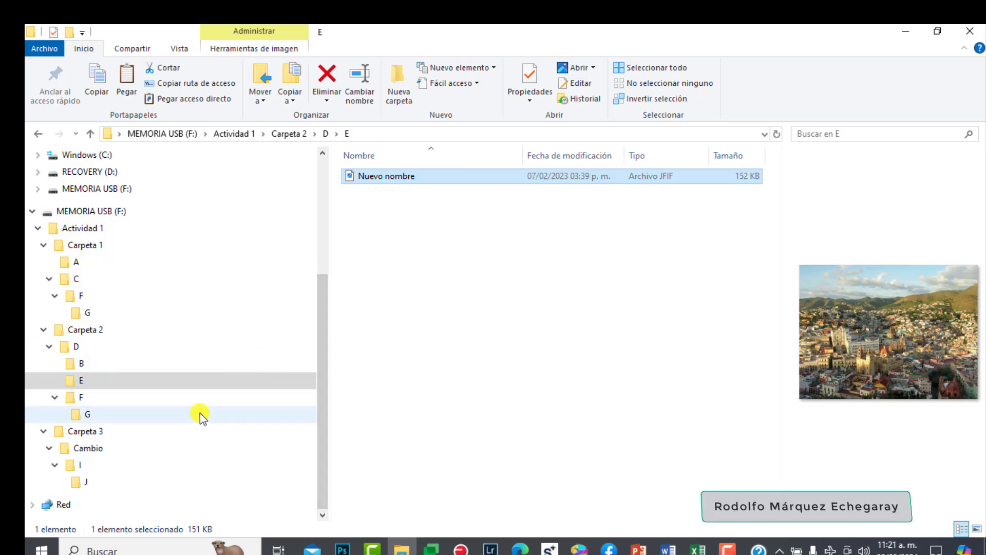
pyautogui.click(112, 432)
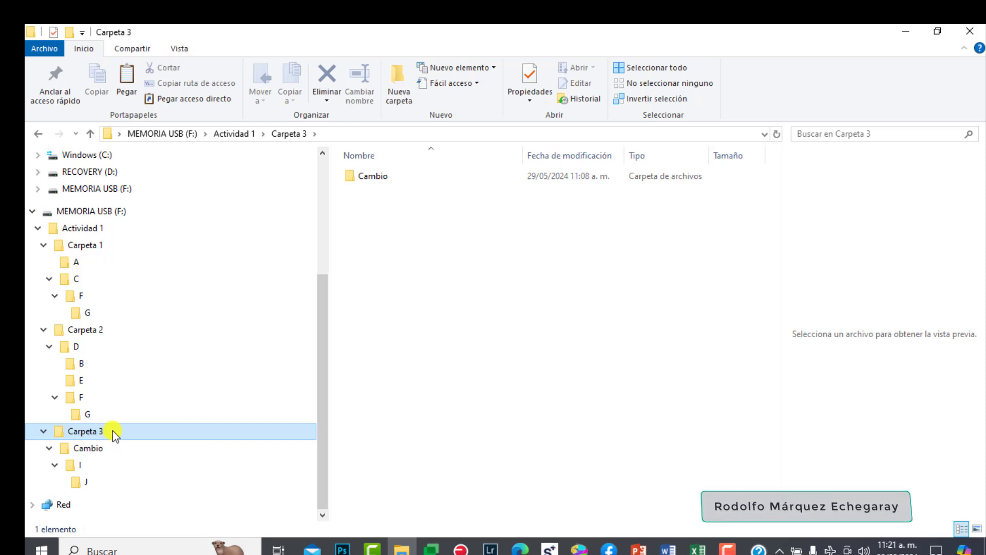
pyautogui.rightClick(112, 431)
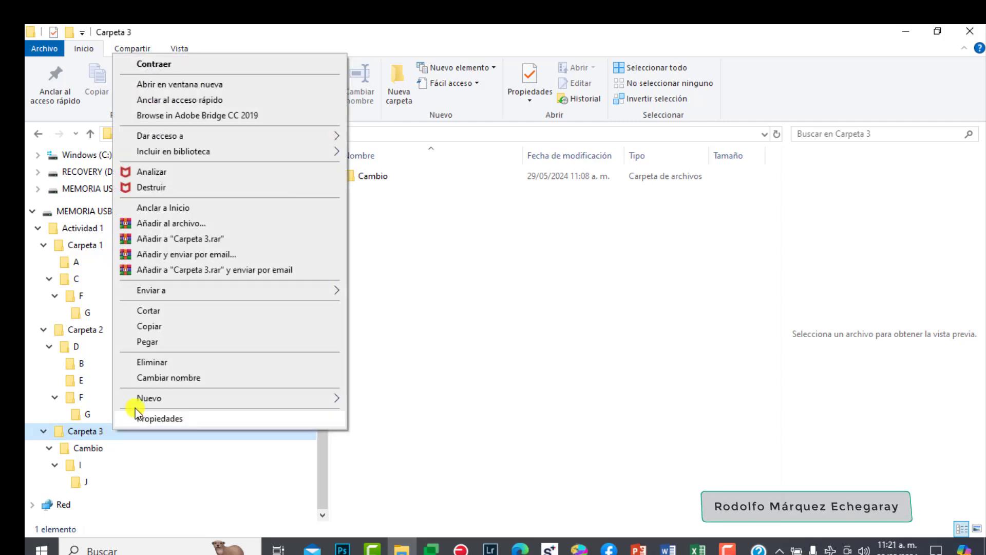
pyautogui.click(156, 363)
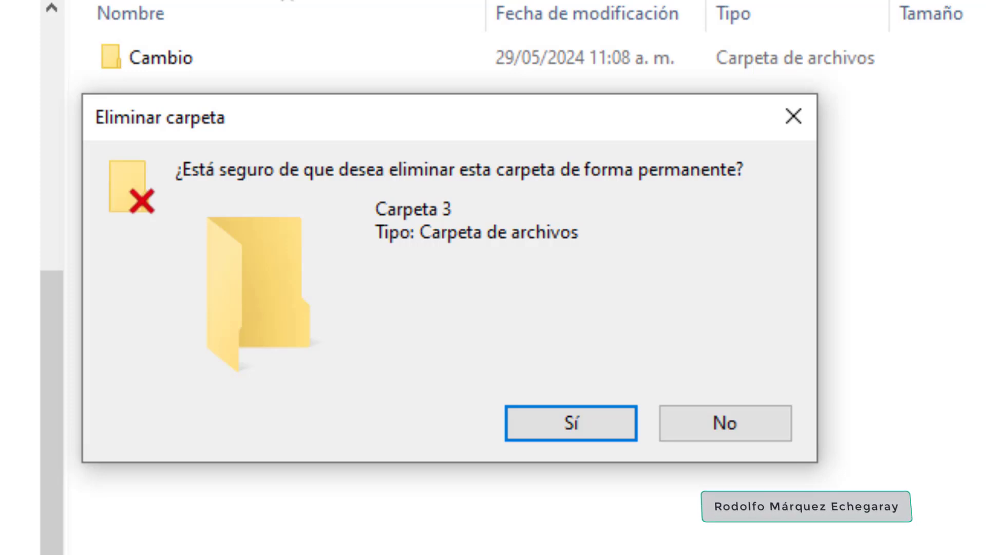
pyautogui.click(578, 419)
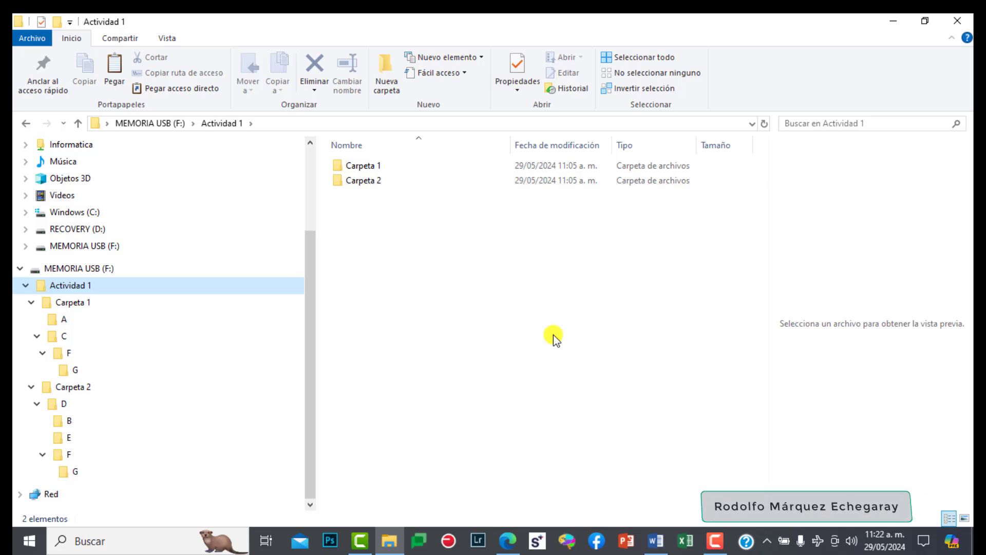
# Delete the image "portada triptico" from the Imágenes folder.
pyautogui.moveTo(311, 326); pyautogui.dragTo(312, 234)
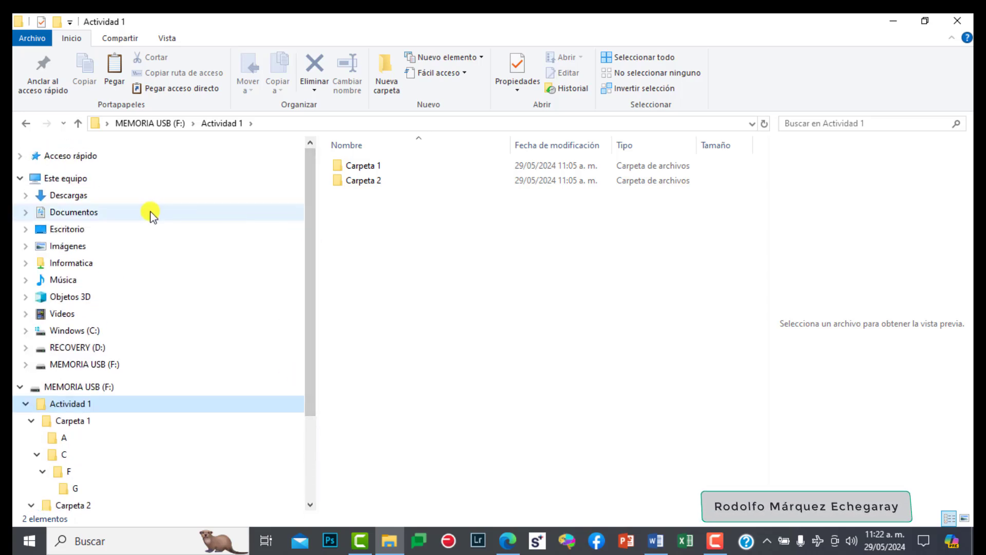
pyautogui.click(119, 244)
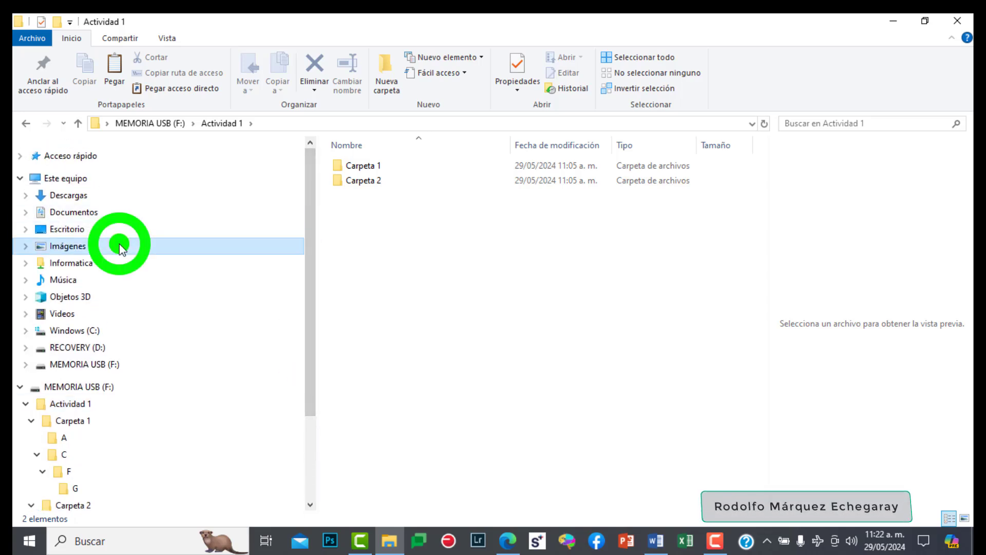
pyautogui.moveTo(766, 180); pyautogui.dragTo(755, 351)
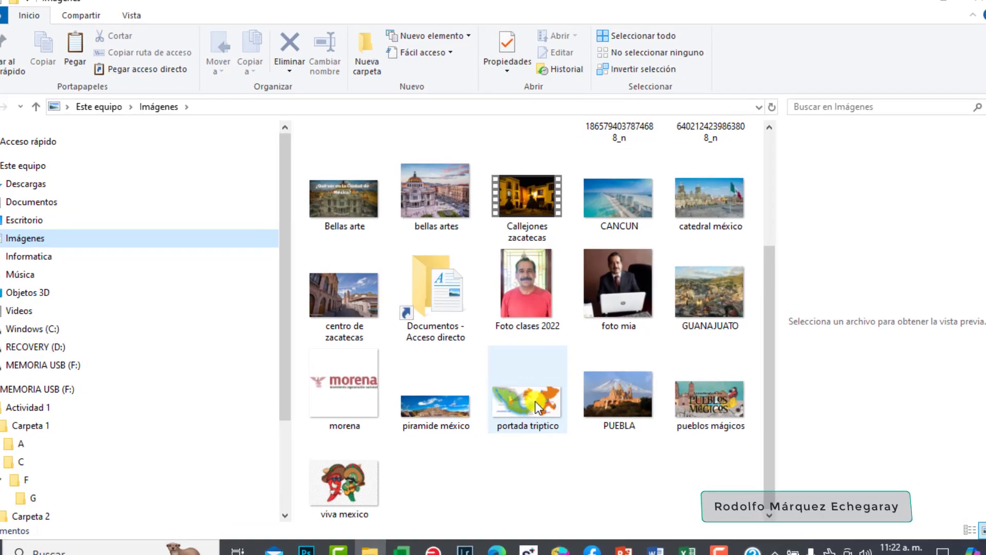
pyautogui.moveTo(546, 405)
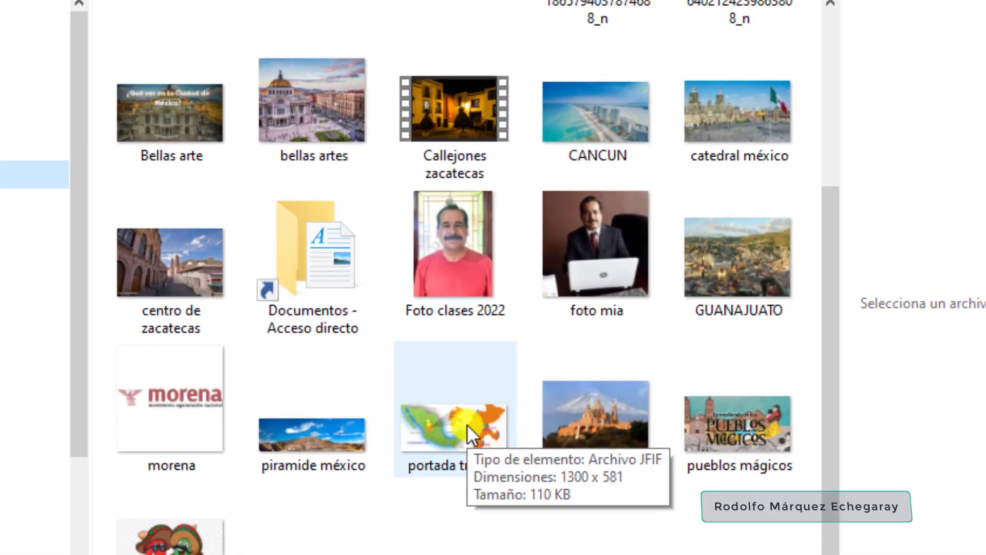
pyautogui.click(467, 423)
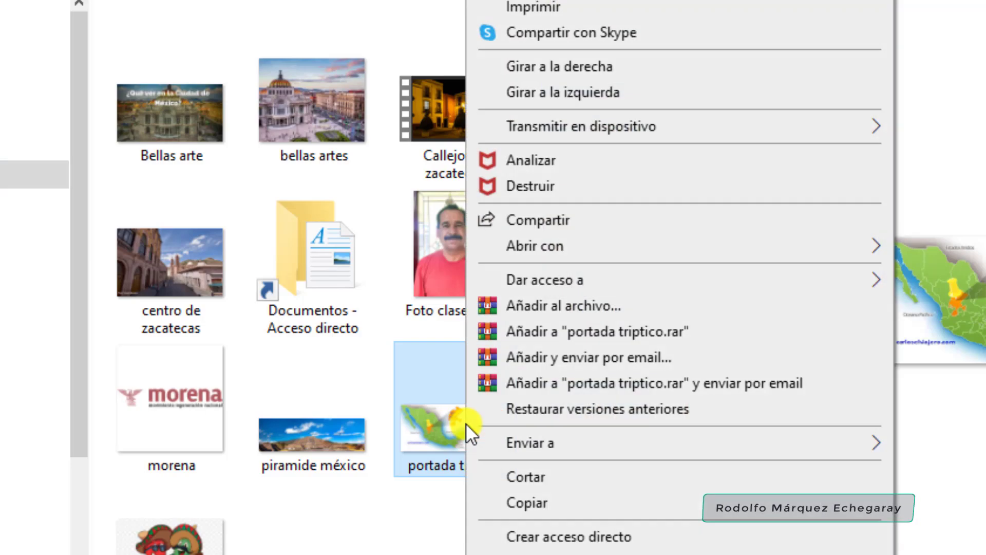
pyautogui.rightClick(467, 423)
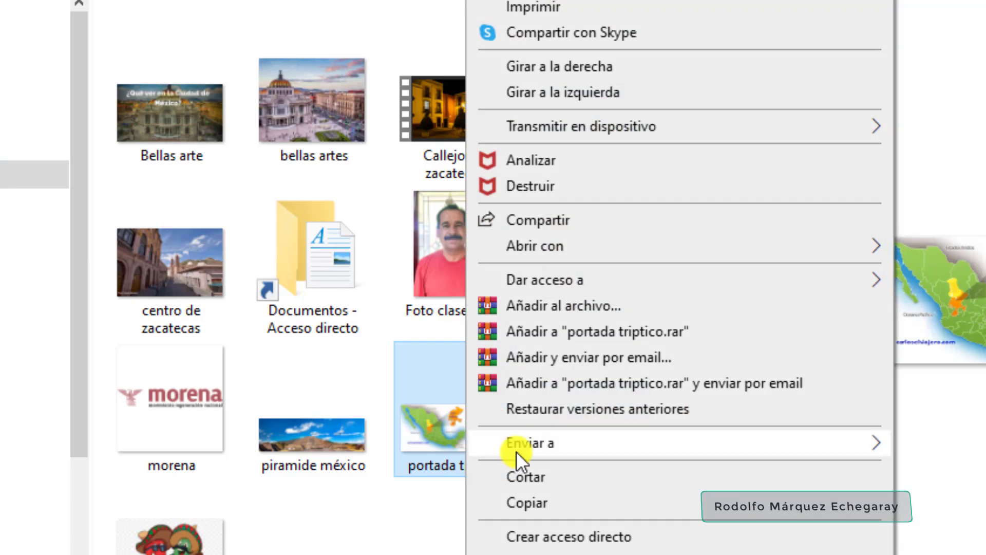
pyautogui.click(545, 540)
pyautogui.scroll(3, 550, 545)
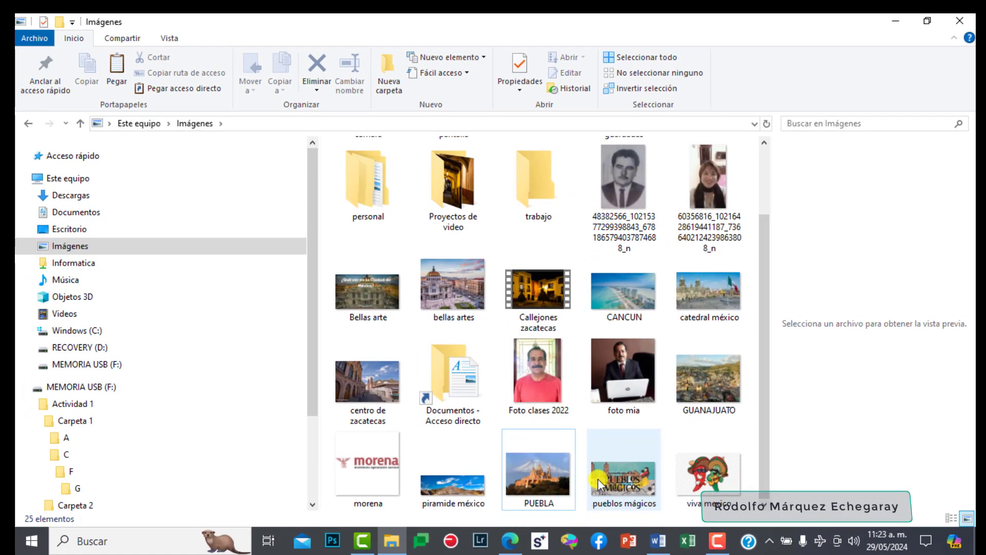
# Minimize the Imágenes window, open Papelera de reciclaje from the desktop, and check the details of "portada triptico".
pyautogui.click(895, 21)
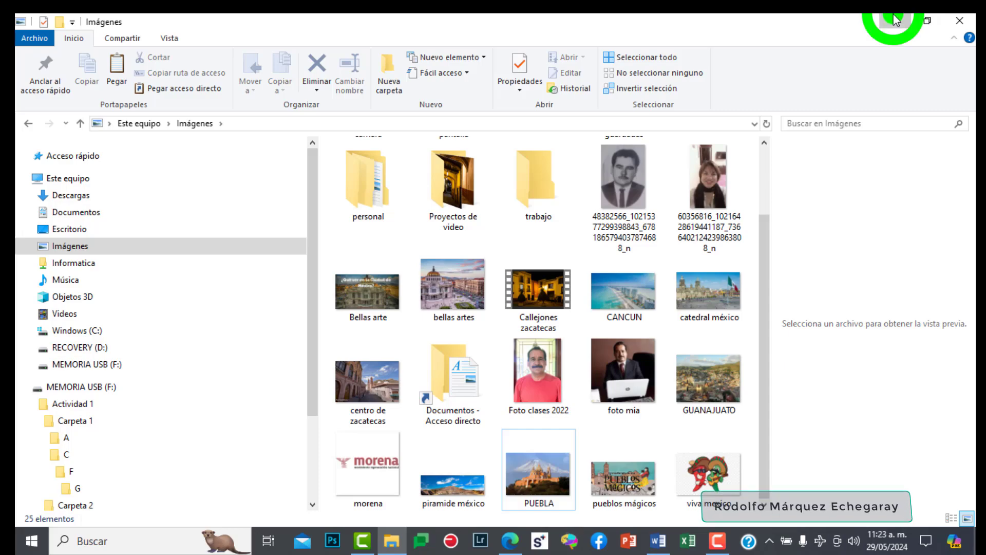
pyautogui.click(896, 20)
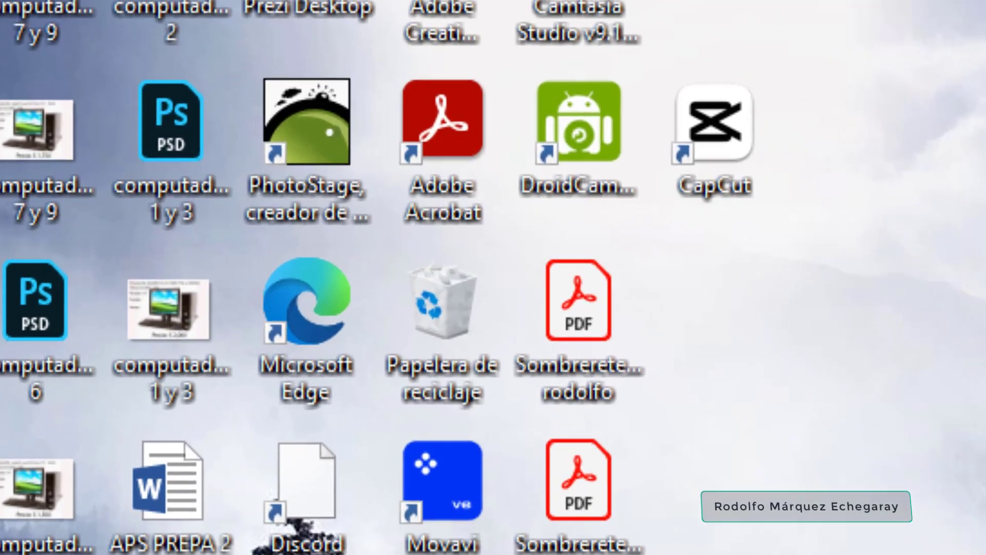
pyautogui.click(461, 285)
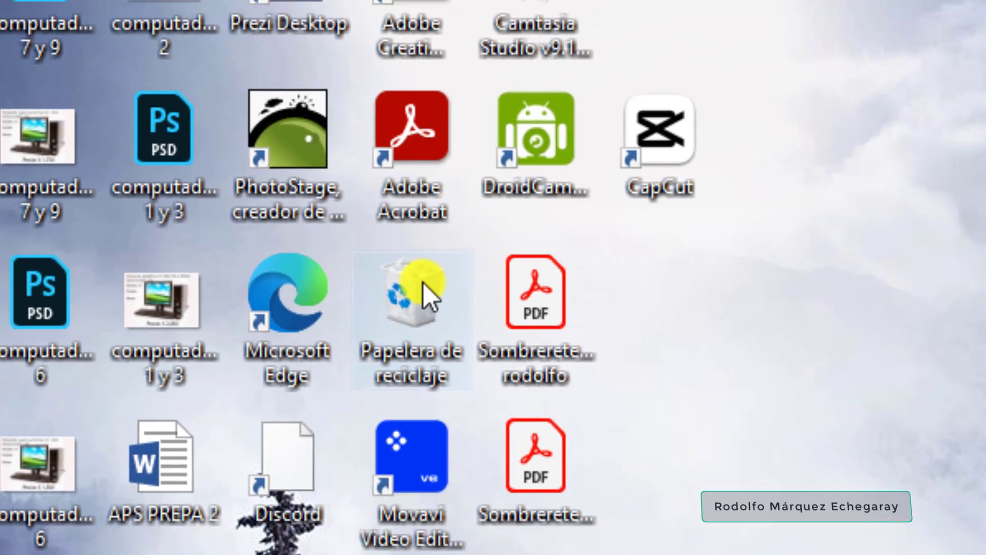
pyautogui.doubleClick(423, 284)
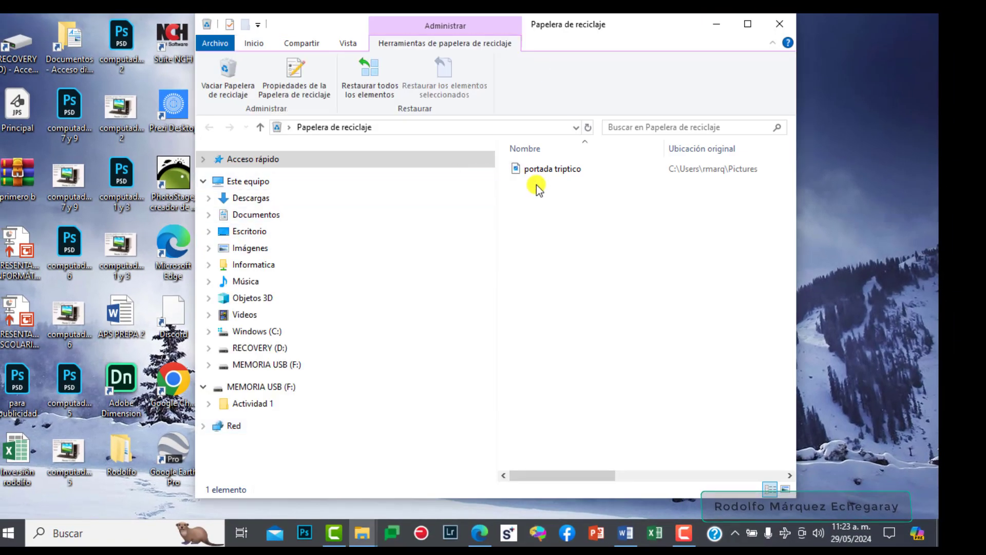
pyautogui.moveTo(554, 168)
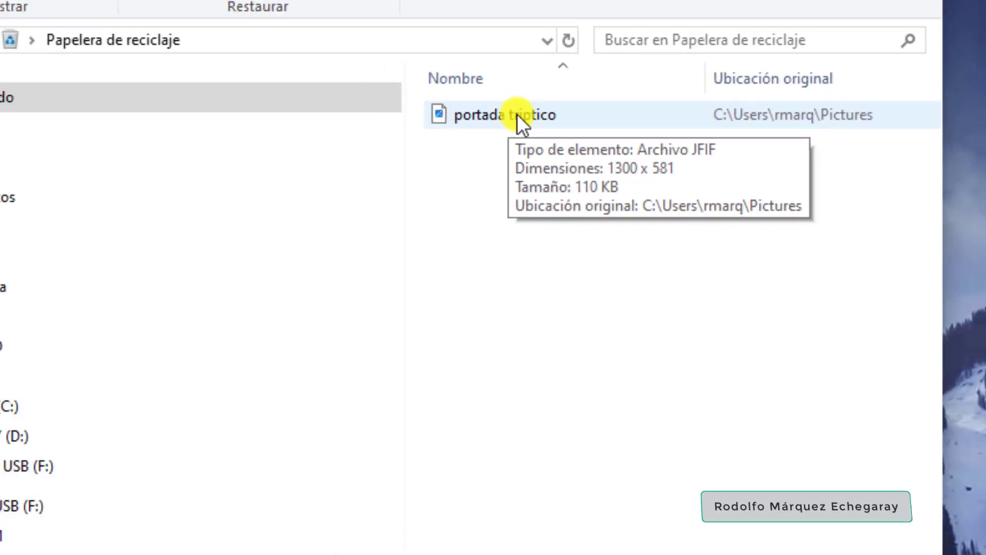
# Select "portada triptico" in Papelera de reciclaje, check the Imágenes folder for that image, and minimize the Imágenes window.
pyautogui.click(470, 91)
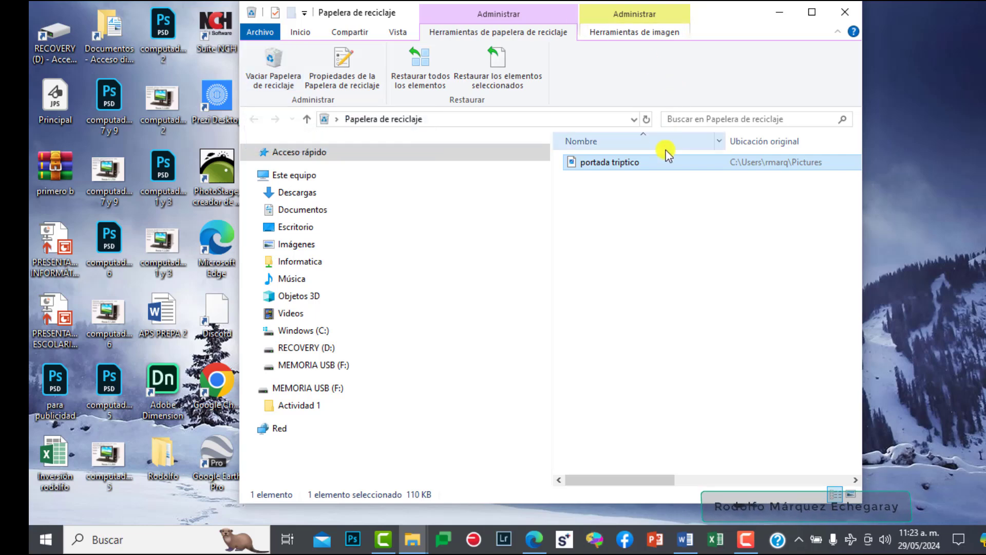
pyautogui.rightClick(666, 163)
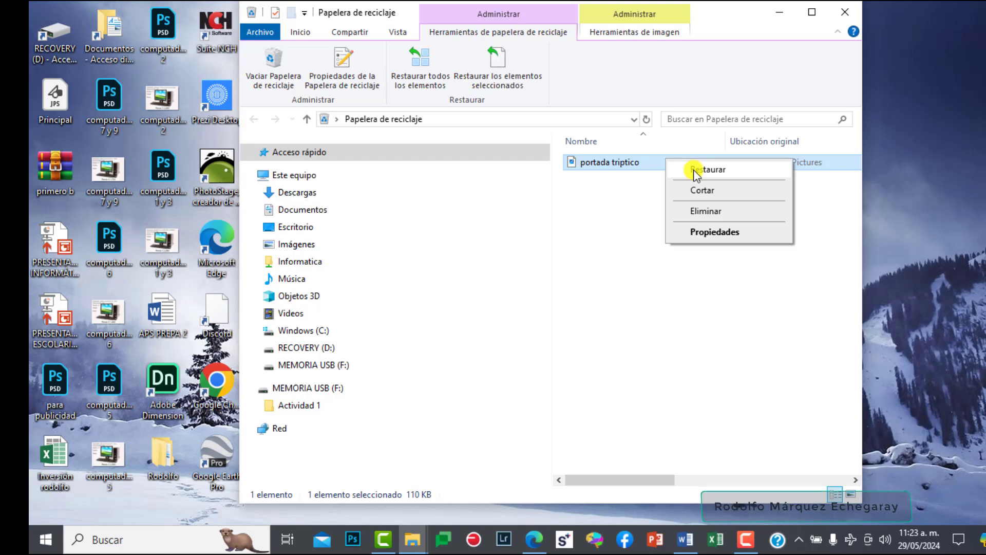
pyautogui.click(417, 535)
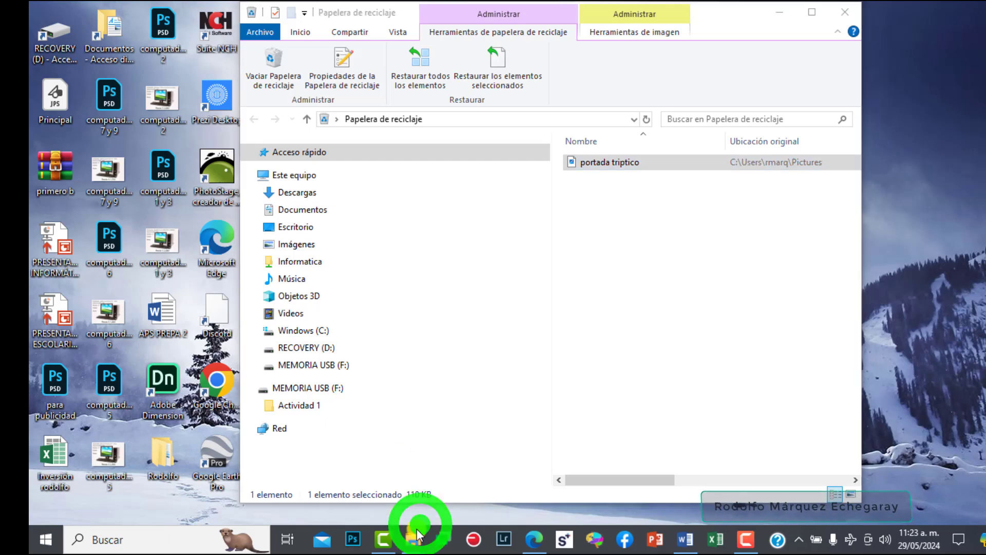
pyautogui.click(368, 496)
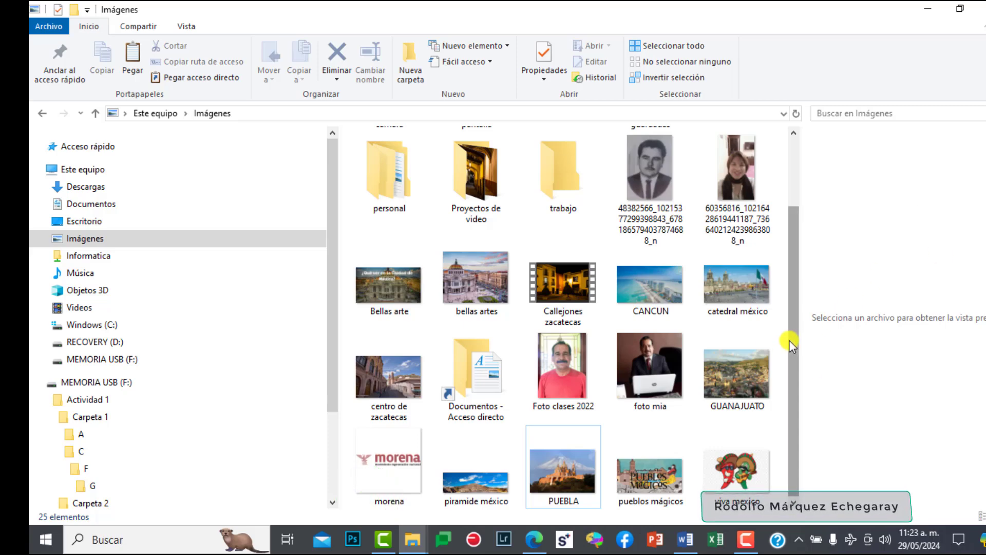
pyautogui.click(790, 345)
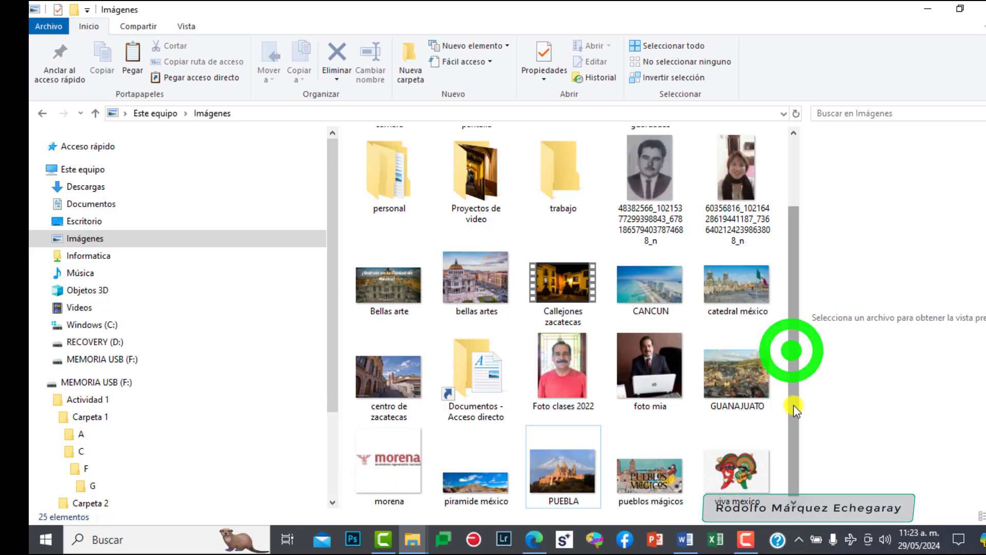
pyautogui.click(930, 8)
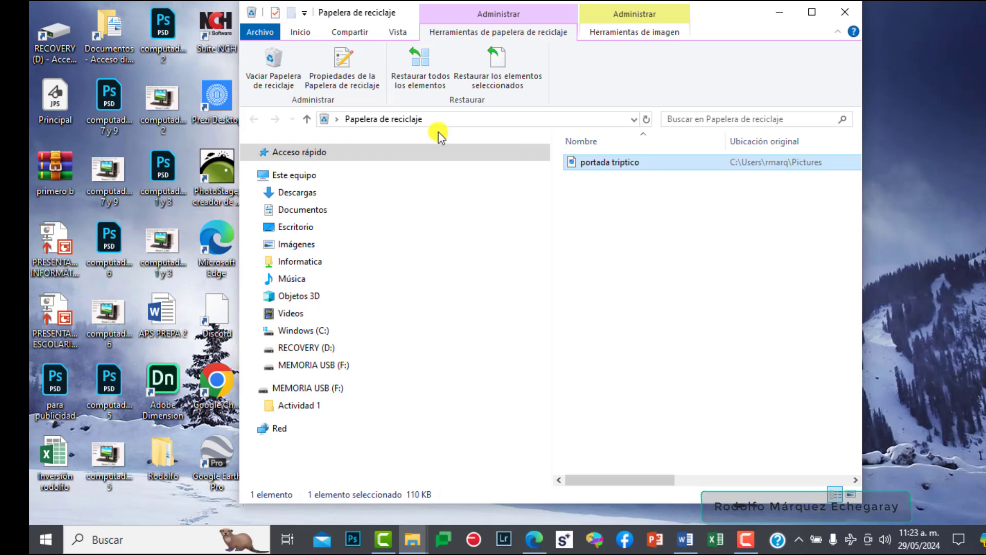
# Restore "portada triptico" from Papelera de reciclaje to its original location and check for it in the Imágenes folder.
pyautogui.rightClick(593, 163)
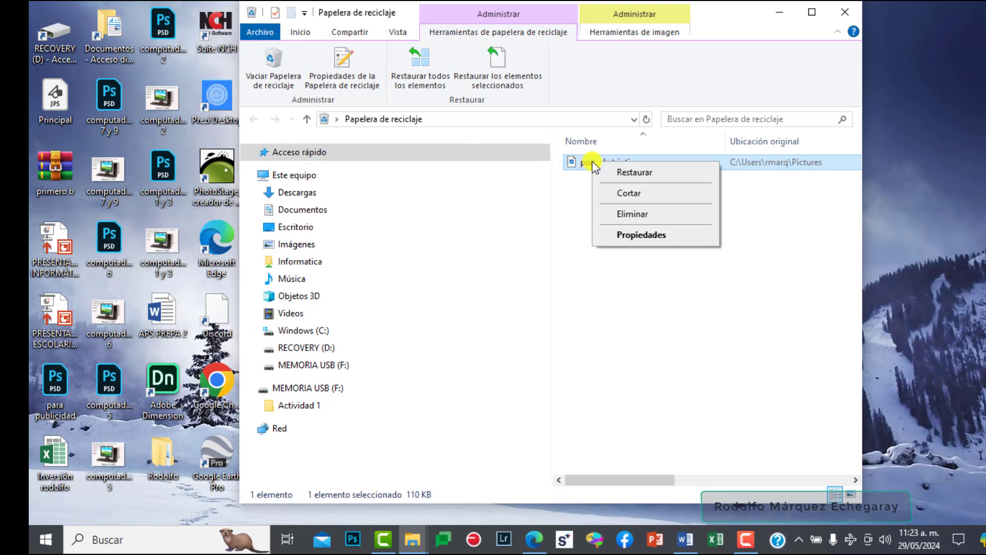
pyautogui.click(627, 173)
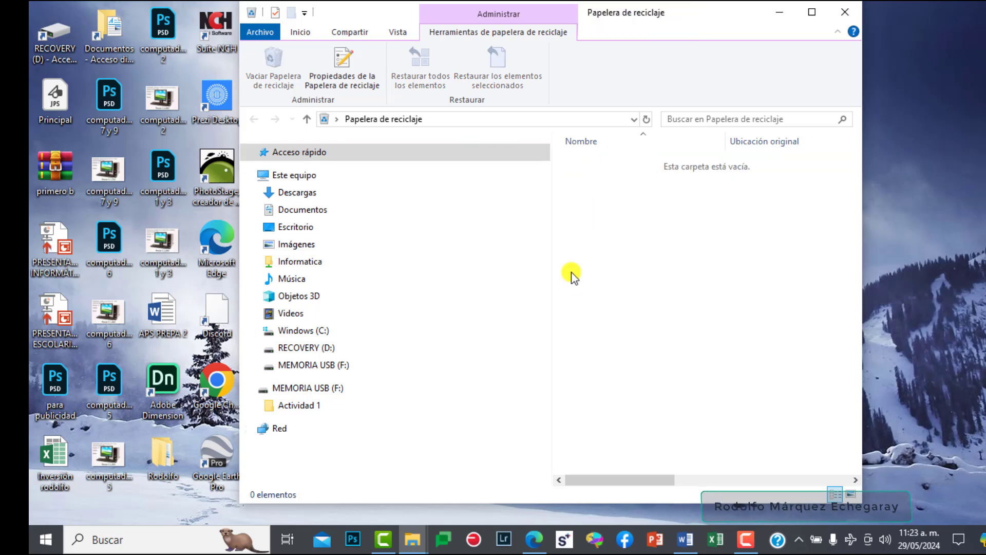
pyautogui.click(413, 539)
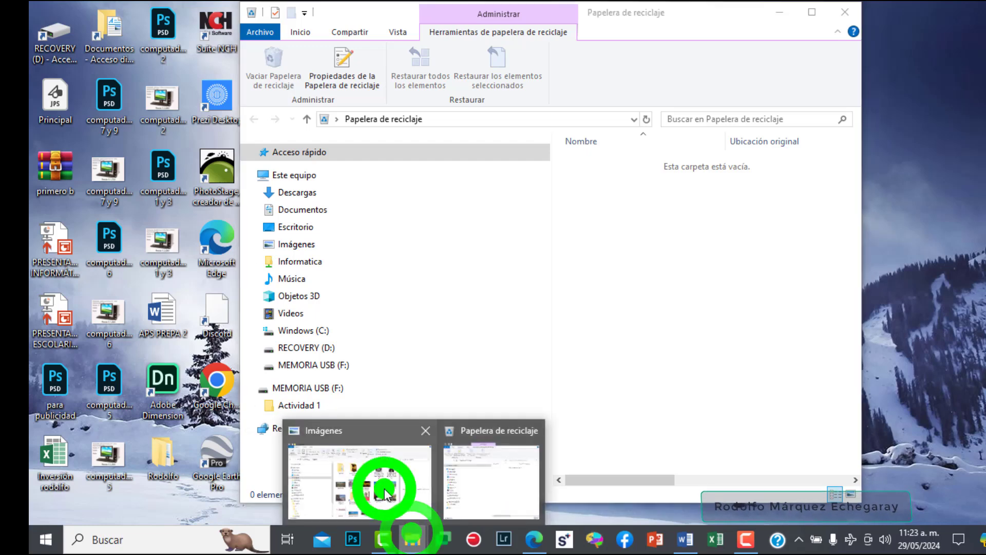
pyautogui.click(386, 494)
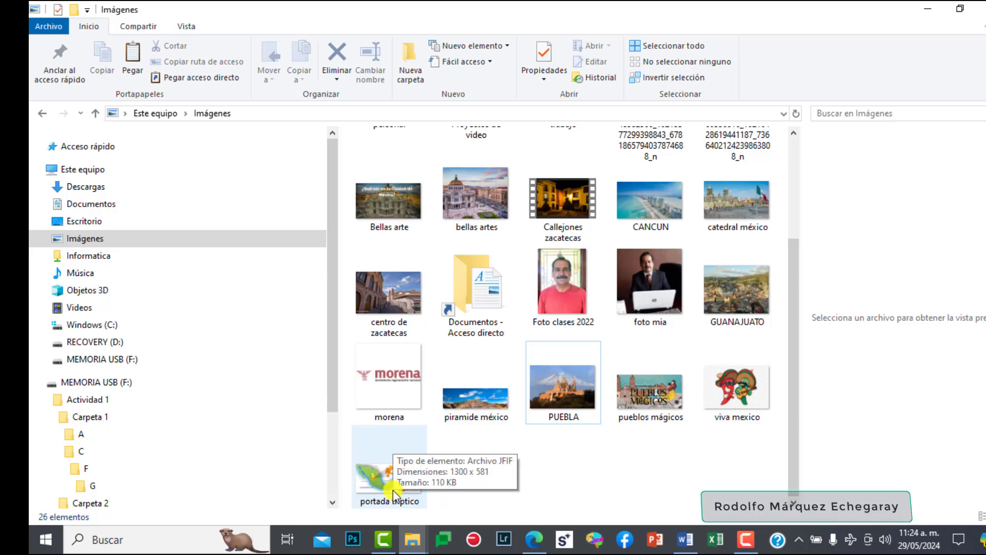
pyautogui.click(516, 477)
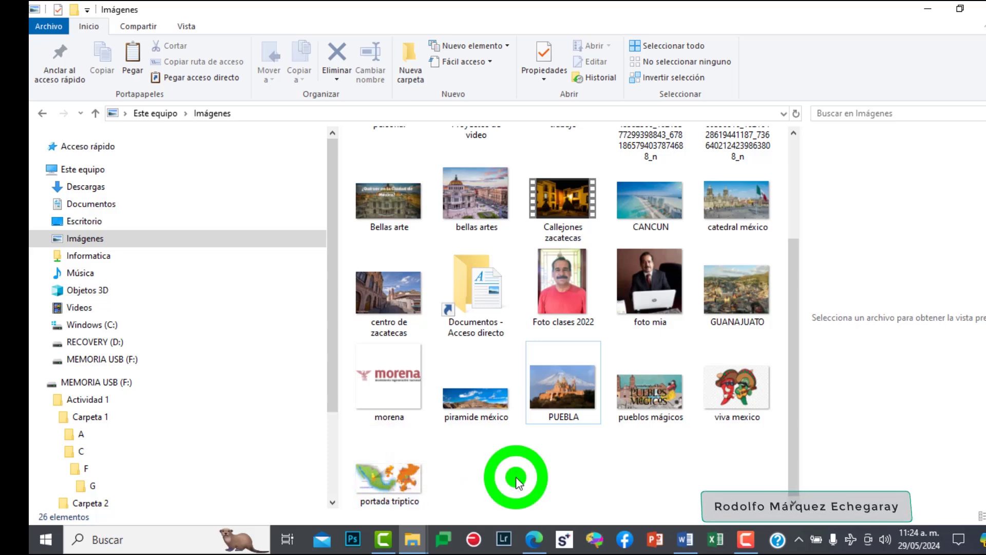